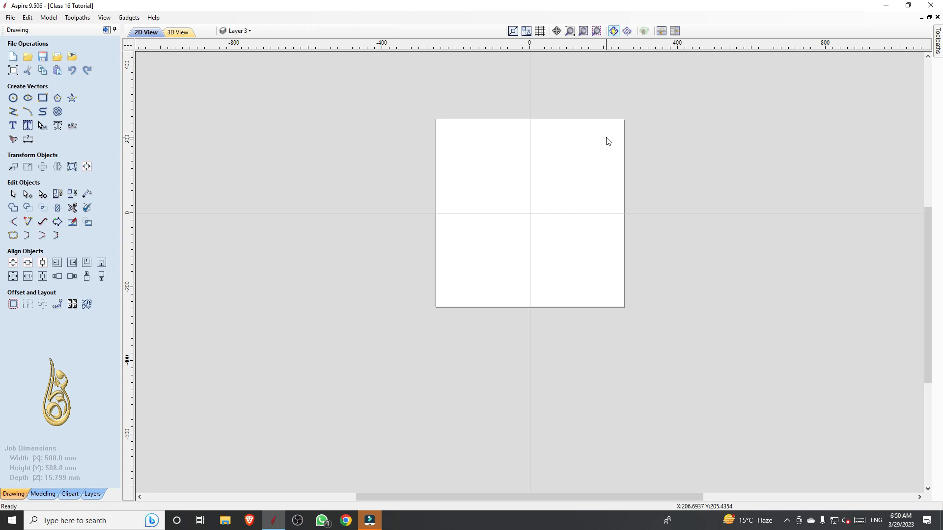
Turn on the visibility of the Design Layer to show the dimensioned reference pattern beside the job
{"action": "left_click", "coordinate": [238, 31]}
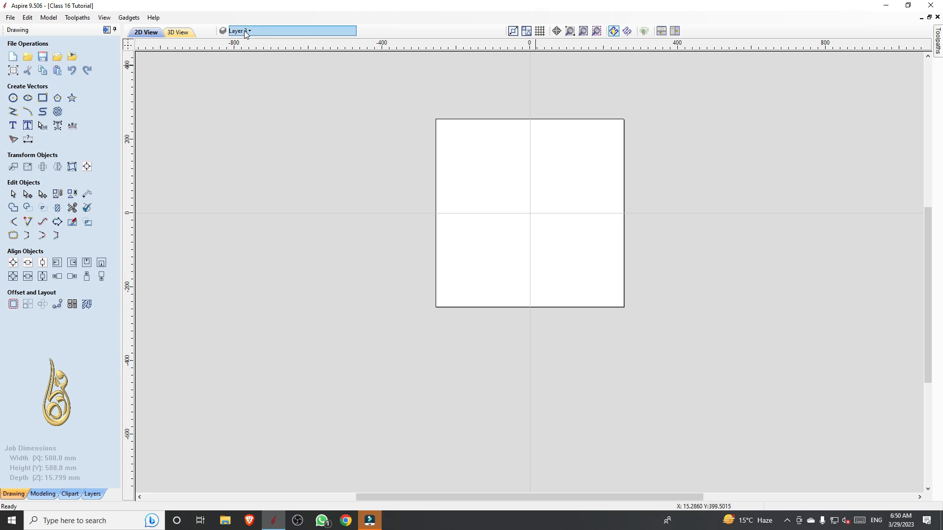
{"action": "left_click", "coordinate": [237, 87]}
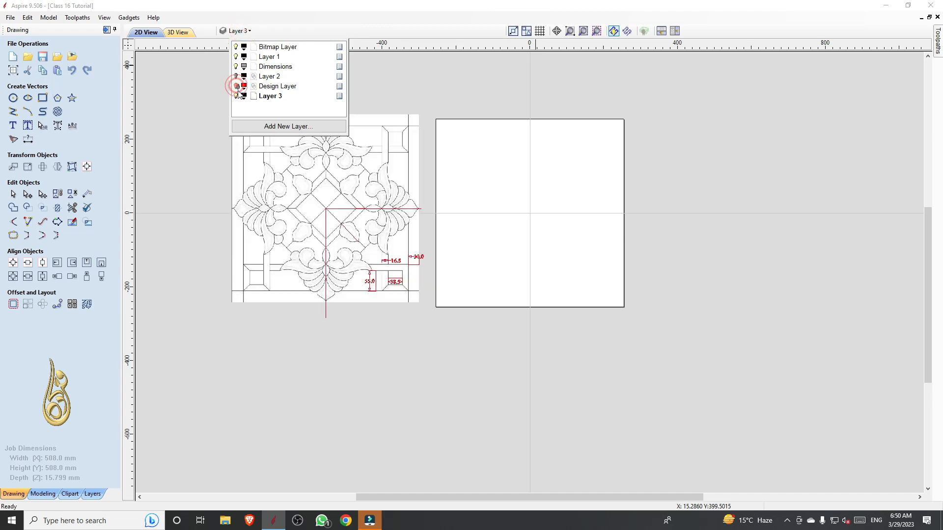
{"action": "left_click", "coordinate": [381, 352]}
Examine the reference pattern and its border and corner dimensions next to the blank job area
{"action": "scroll", "coordinate": [342, 201], "scroll_direction": "up", "scroll_amount": 5}
{"action": "scroll", "coordinate": [343, 200], "scroll_direction": "down", "scroll_amount": 5}
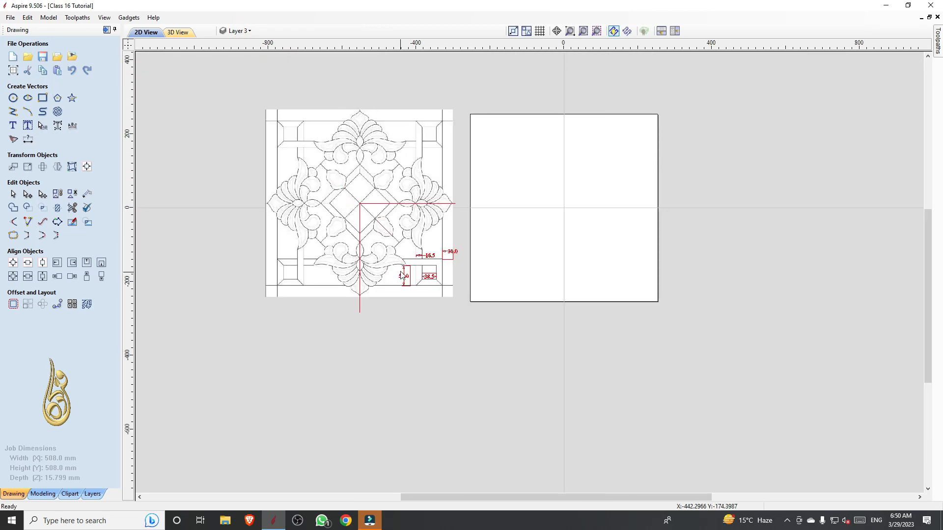
{"action": "scroll", "coordinate": [402, 277], "scroll_direction": "up", "scroll_amount": 4}
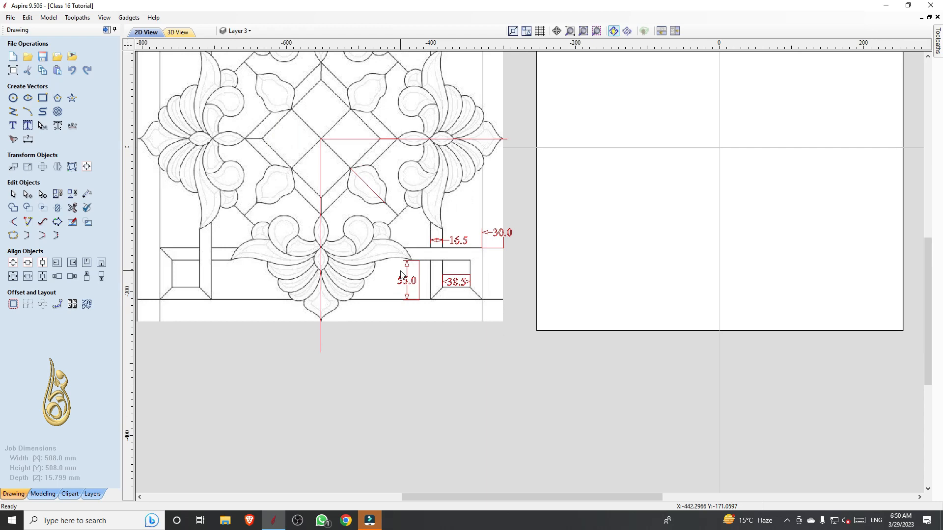
{"action": "scroll", "coordinate": [401, 274], "scroll_direction": "down", "scroll_amount": 4}
{"action": "scroll", "coordinate": [582, 330], "scroll_direction": "up", "scroll_amount": 1}
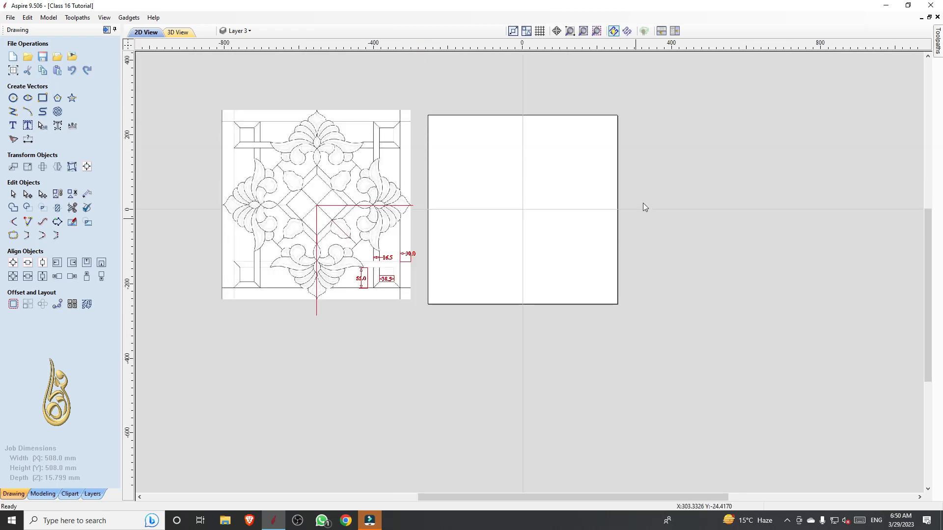
{"action": "scroll", "coordinate": [649, 172], "scroll_direction": "up", "scroll_amount": 1}
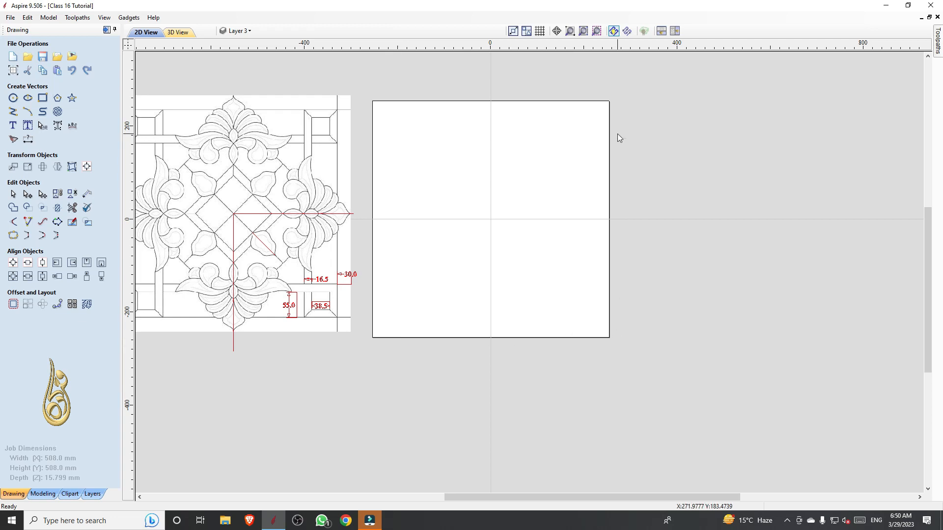
{"action": "scroll", "coordinate": [651, 149], "scroll_direction": "down", "scroll_amount": 1}
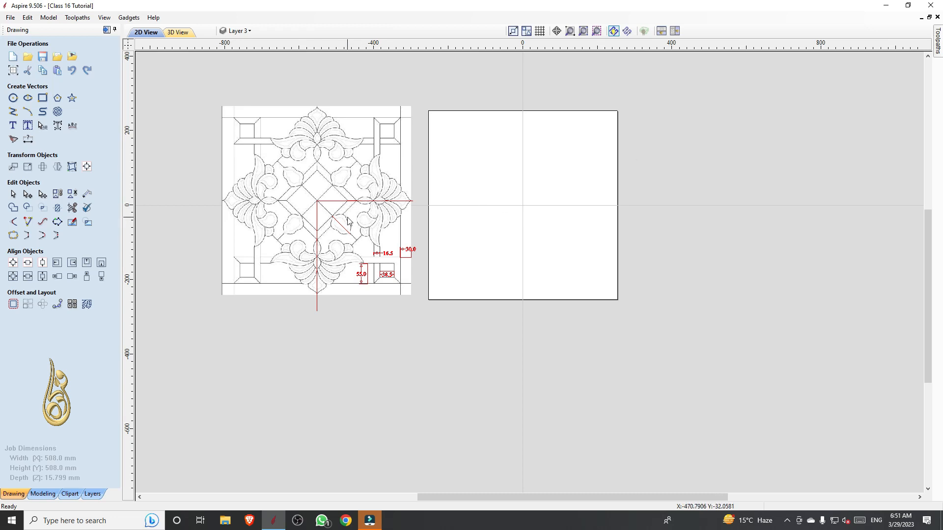
{"action": "scroll", "coordinate": [418, 258], "scroll_direction": "up", "scroll_amount": 2}
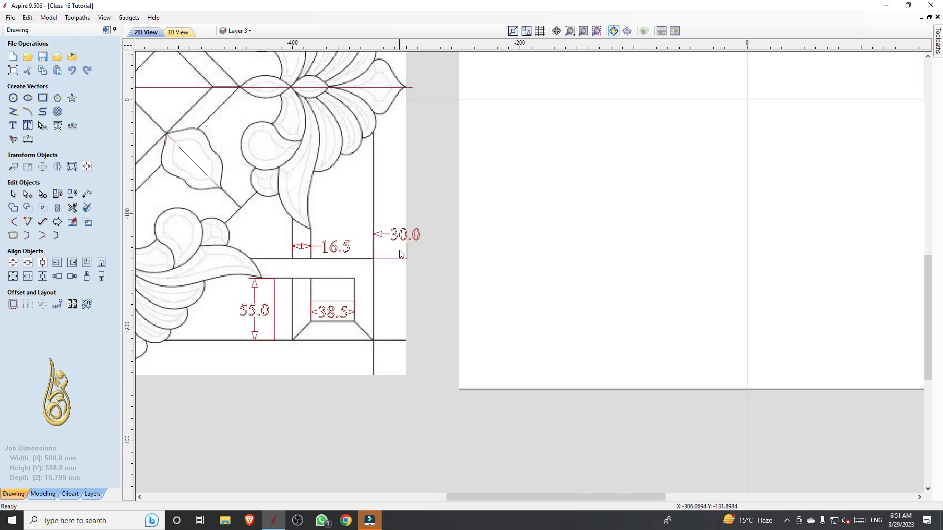
{"action": "scroll", "coordinate": [401, 250], "scroll_direction": "down", "scroll_amount": 2}
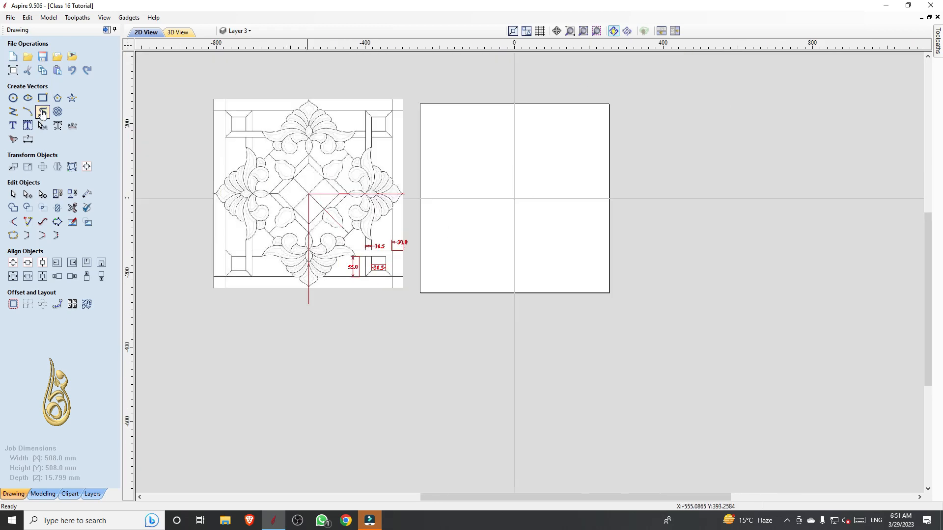
Draw a 508 × 508 mm rectangle from corner to corner along the job boundary
{"action": "left_click", "coordinate": [43, 98]}
{"action": "mouse_move", "coordinate": [420, 103]}
{"action": "left_mouse_down"}
{"action": "mouse_move", "coordinate": [541, 225]}
{"action": "mouse_move", "coordinate": [610, 276]}
{"action": "mouse_move", "coordinate": [610, 291]}
{"action": "left_mouse_up"}
{"action": "key", "text": "Escape"}
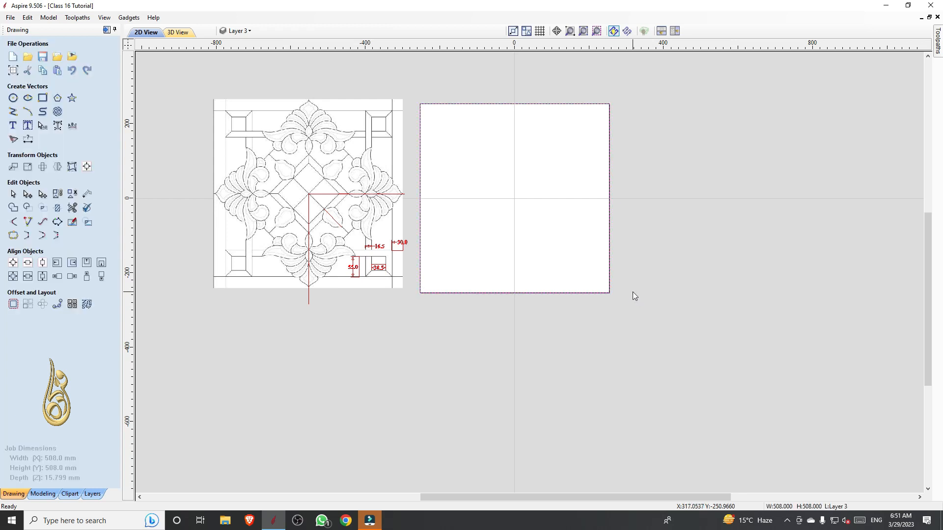
Offset the boundary rectangle inwards by 30 mm with sharp corners, deleting the original
{"action": "scroll", "coordinate": [400, 202], "scroll_direction": "up", "scroll_amount": 2}
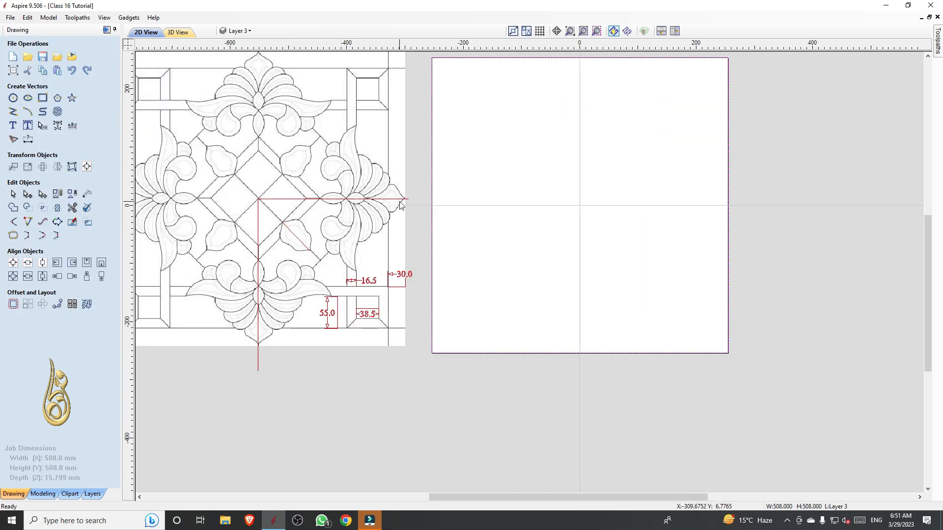
{"action": "left_click", "coordinate": [13, 304]}
{"action": "scroll", "coordinate": [414, 281], "scroll_direction": "down", "scroll_amount": 2}
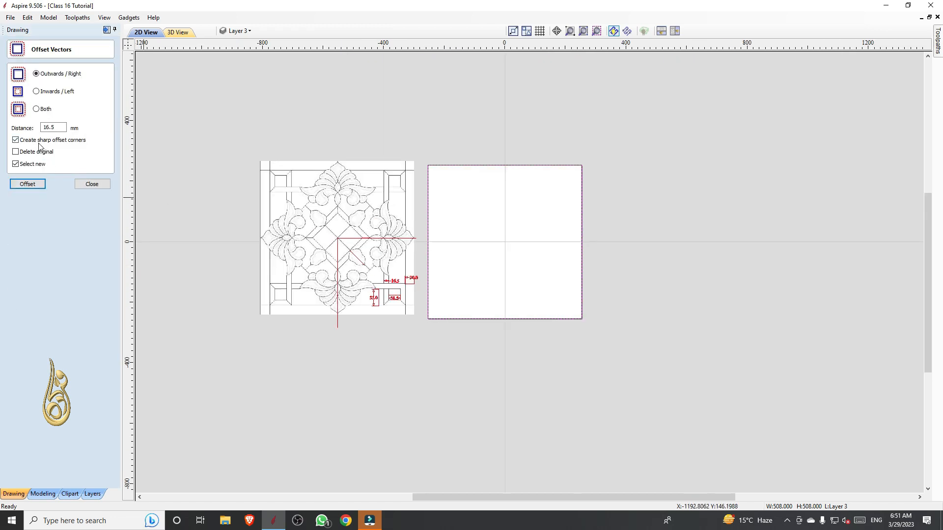
{"action": "left_click", "coordinate": [51, 93]}
{"action": "left_click_drag", "start_coordinate": [65, 128], "coordinate": [34, 132]}
{"action": "type", "text": "30"}
{"action": "left_click", "coordinate": [34, 151]}
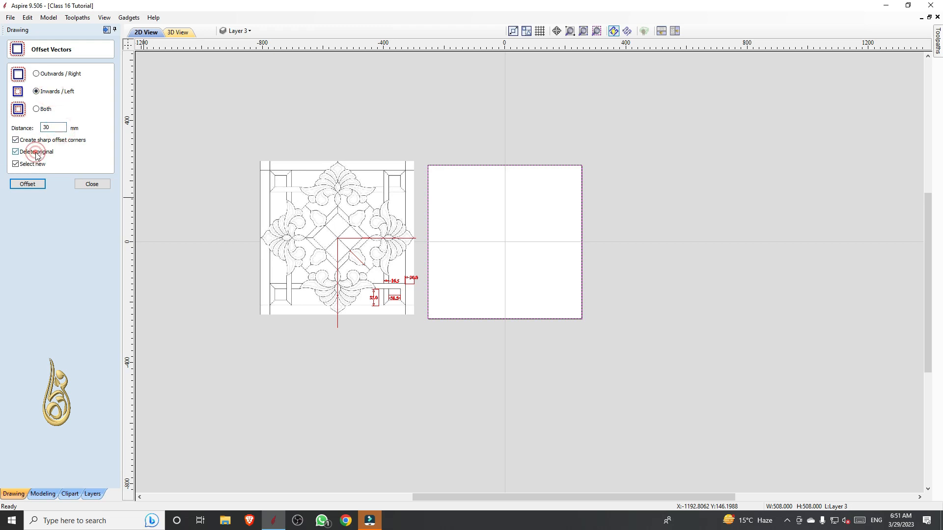
{"action": "left_click", "coordinate": [28, 184]}
Examine the reference pattern's lower corner dimensions to find the spacing of the inner border lines
{"action": "scroll", "coordinate": [544, 328], "scroll_direction": "up", "scroll_amount": 2}
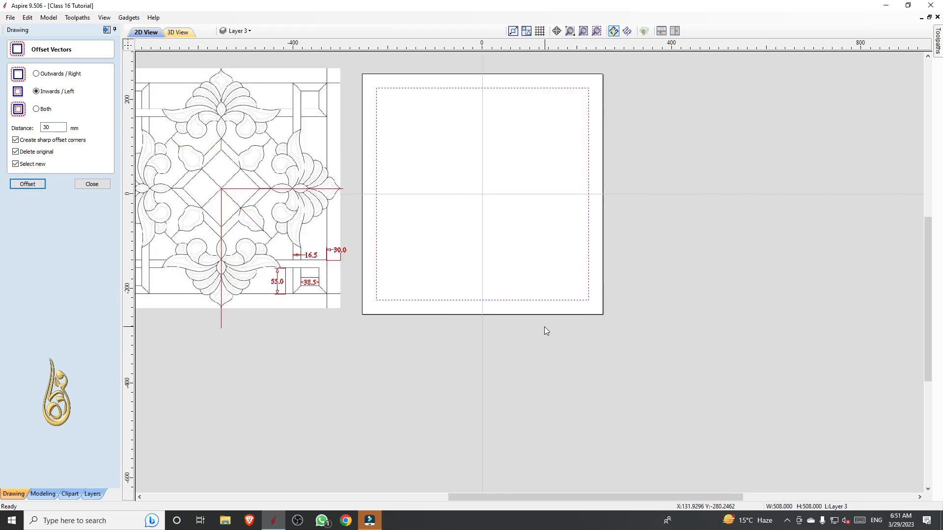
{"action": "scroll", "coordinate": [256, 308], "scroll_direction": "up", "scroll_amount": 4}
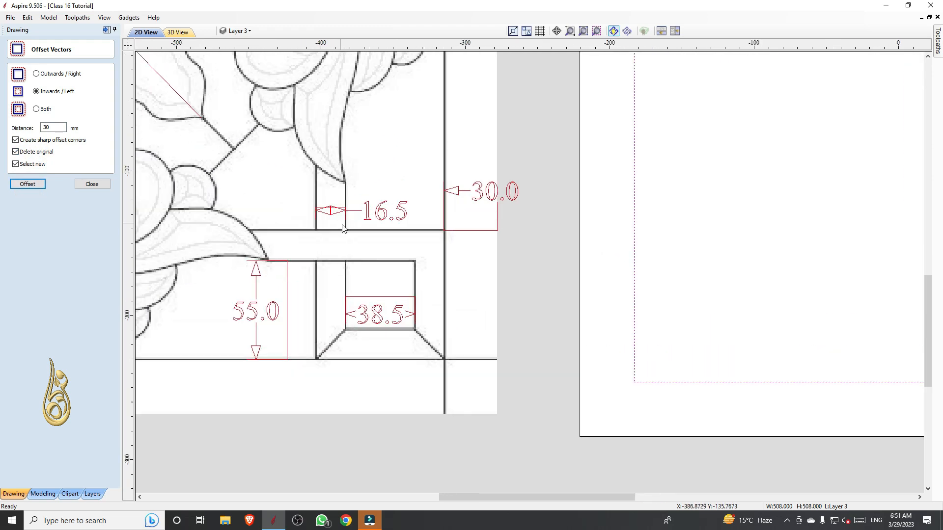
{"action": "scroll", "coordinate": [342, 228], "scroll_direction": "down", "scroll_amount": 4}
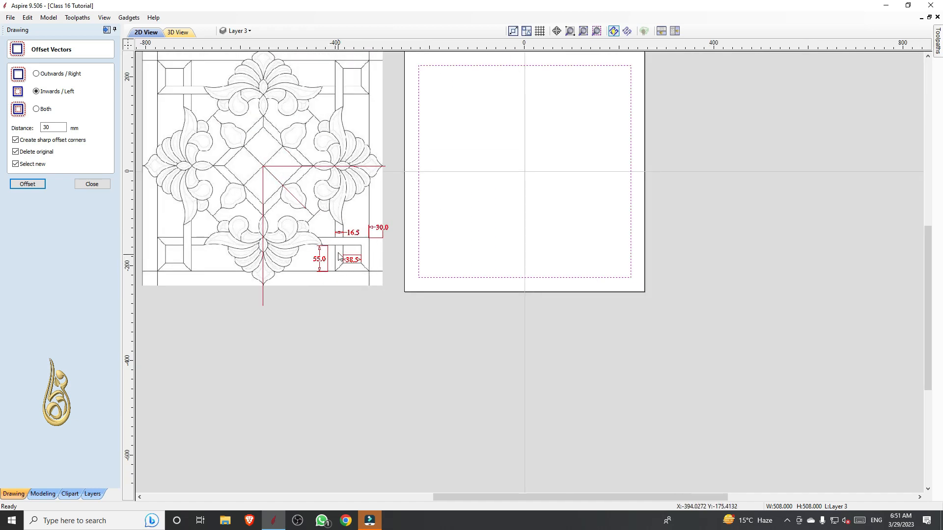
{"action": "scroll", "coordinate": [338, 255], "scroll_direction": "up", "scroll_amount": 4}
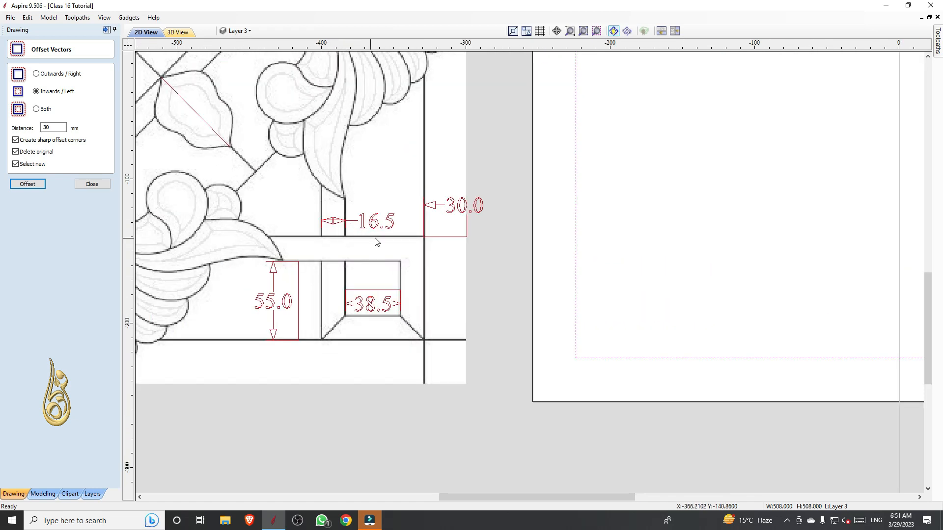
{"action": "scroll", "coordinate": [376, 241], "scroll_direction": "down", "scroll_amount": 4}
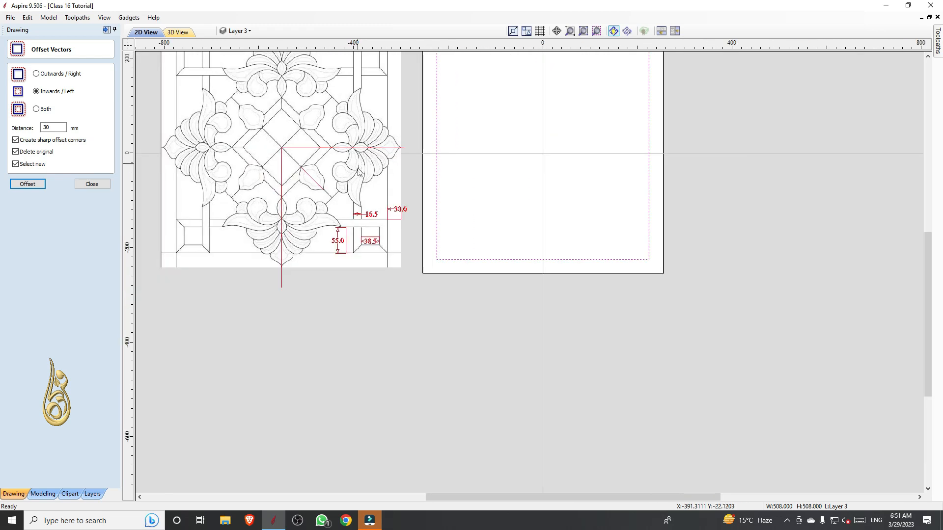
{"action": "scroll", "coordinate": [380, 218], "scroll_direction": "up", "scroll_amount": 2}
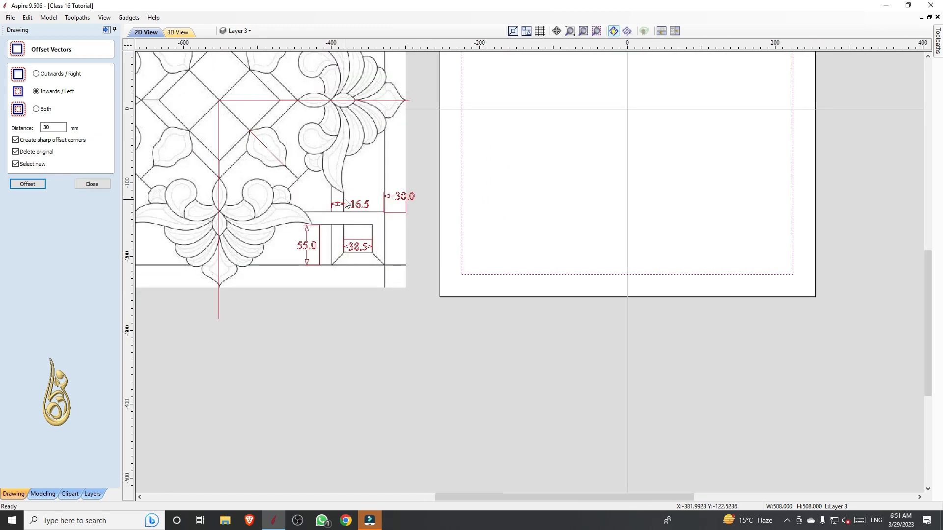
{"action": "scroll", "coordinate": [339, 240], "scroll_direction": "down", "scroll_amount": 3}
{"action": "scroll", "coordinate": [300, 158], "scroll_direction": "up", "scroll_amount": 5}
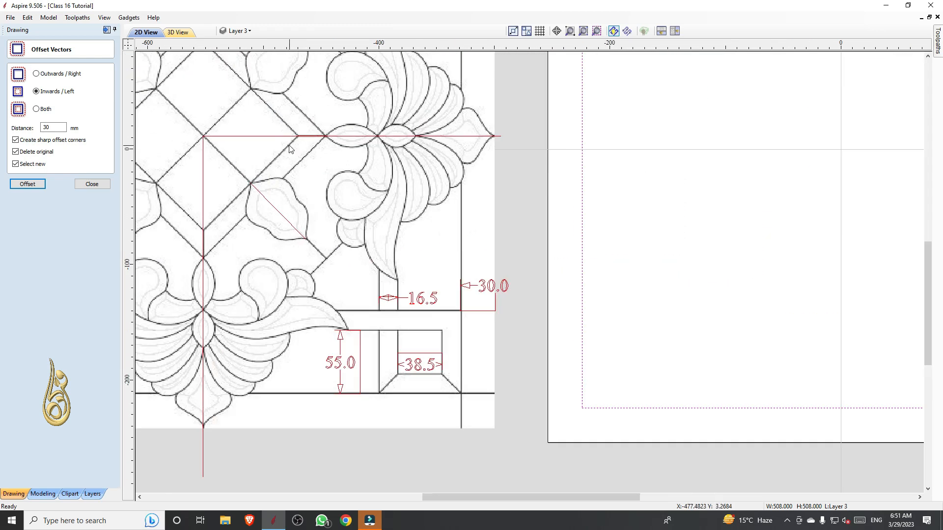
{"action": "scroll", "coordinate": [301, 160], "scroll_direction": "down", "scroll_amount": 4}
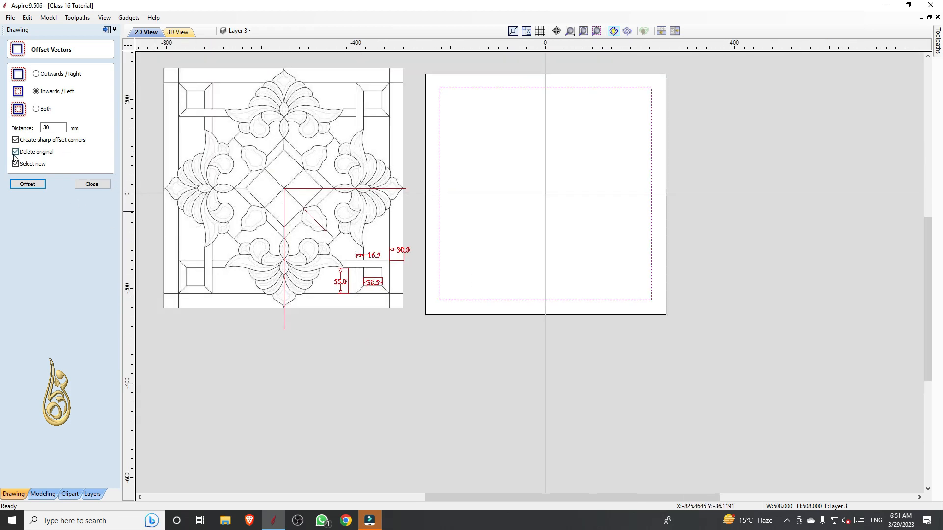
Try offsetting the square inwards by 16.5 mm while keeping the original, and undo that offset
{"action": "double_click", "coordinate": [55, 127]}
{"action": "left_click", "coordinate": [28, 184]}
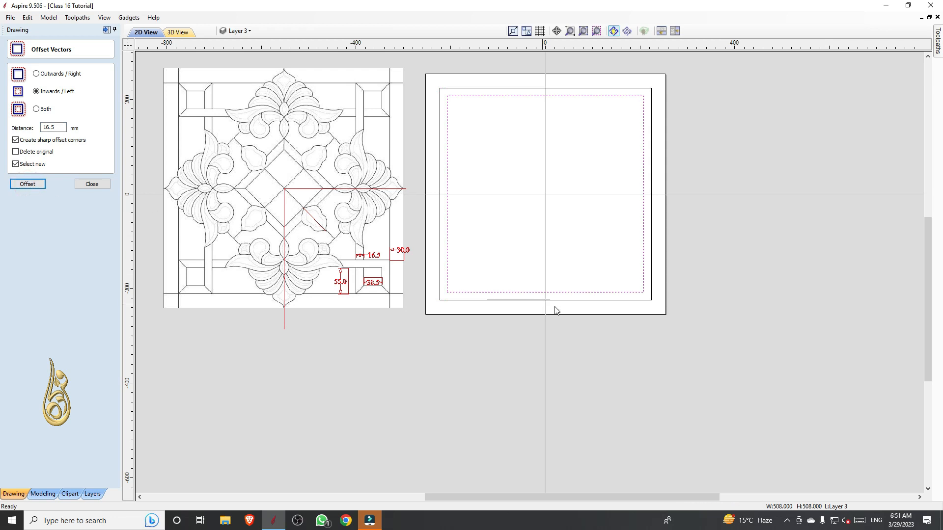
{"action": "scroll", "coordinate": [556, 310], "scroll_direction": "up", "scroll_amount": 3}
{"action": "scroll", "coordinate": [602, 314], "scroll_direction": "down", "scroll_amount": 3}
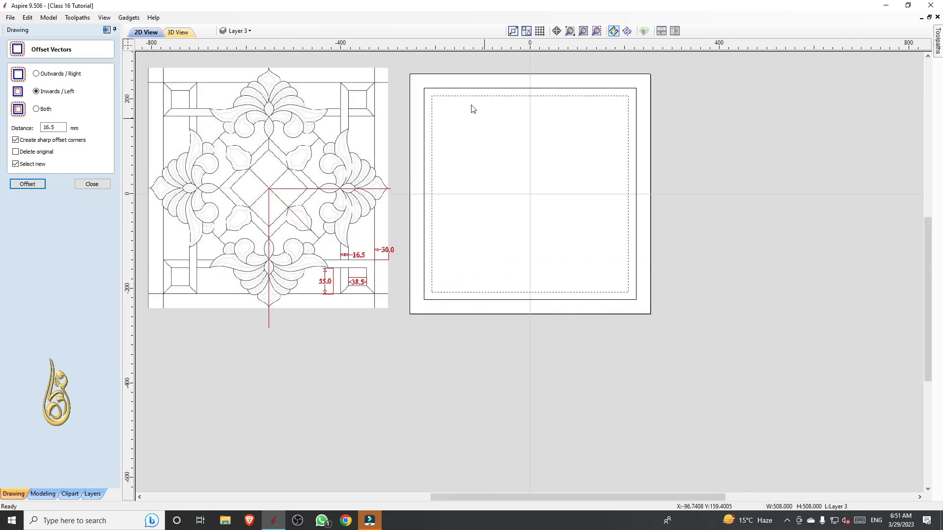
{"action": "key", "text": "ctrl+z"}
{"action": "left_click", "coordinate": [82, 187]}
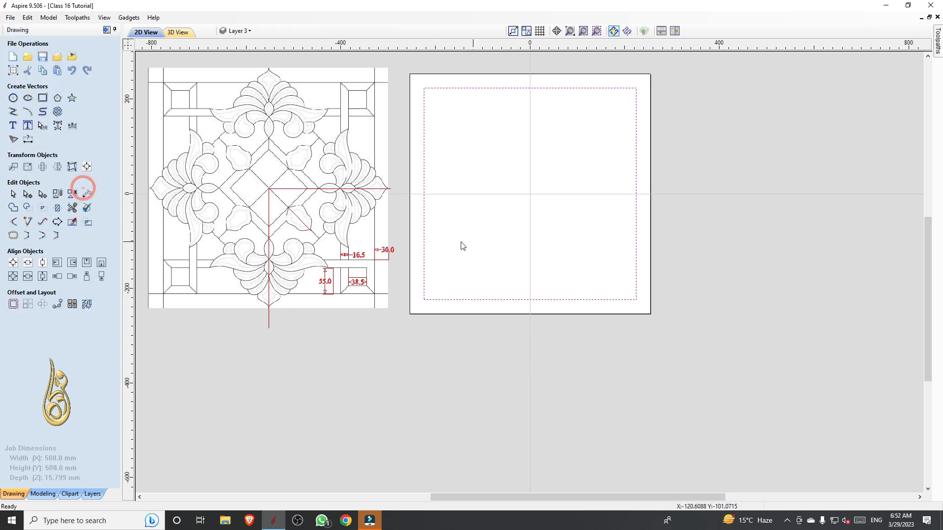
Draw an L-shaped polyline along the square from its right midpoint through the lower-right corner to its bottom midpoint
{"action": "scroll", "coordinate": [687, 228], "scroll_direction": "up", "scroll_amount": 2}
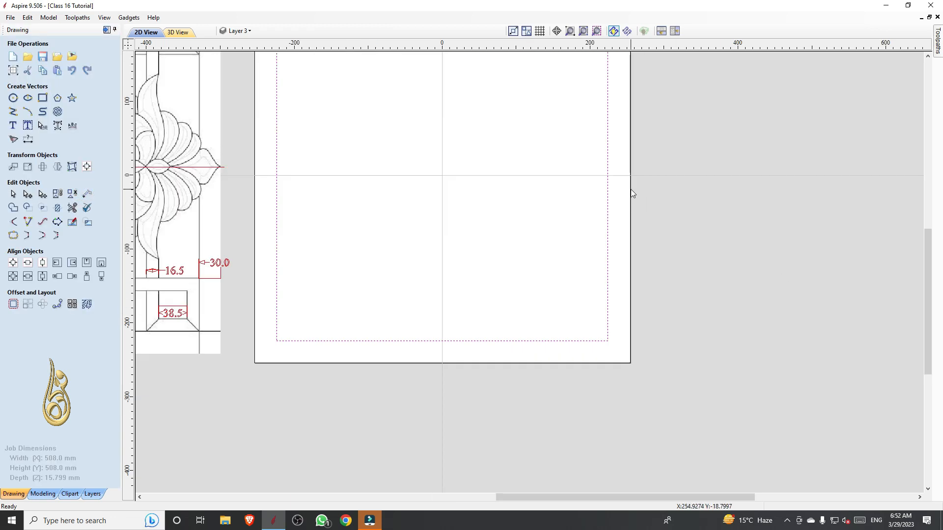
{"action": "left_click", "coordinate": [13, 112]}
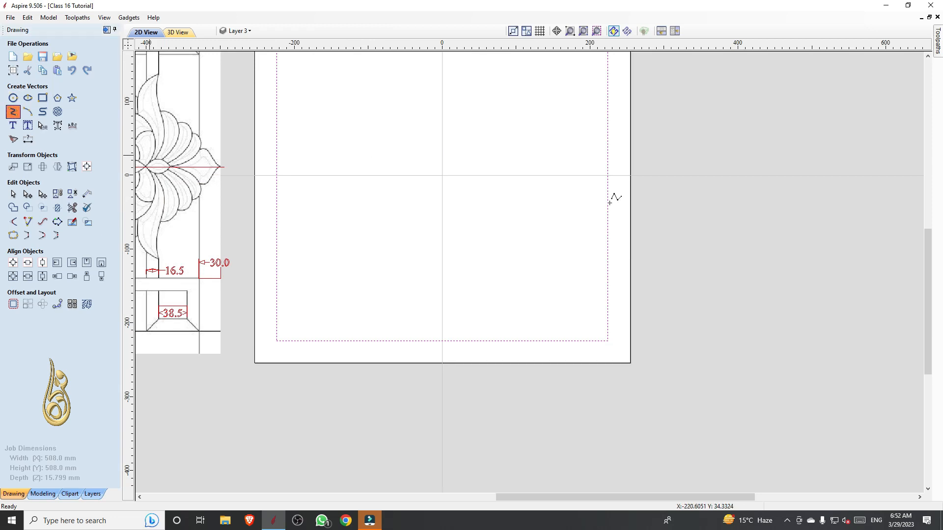
{"action": "left_click", "coordinate": [607, 175]}
{"action": "left_click", "coordinate": [607, 341]}
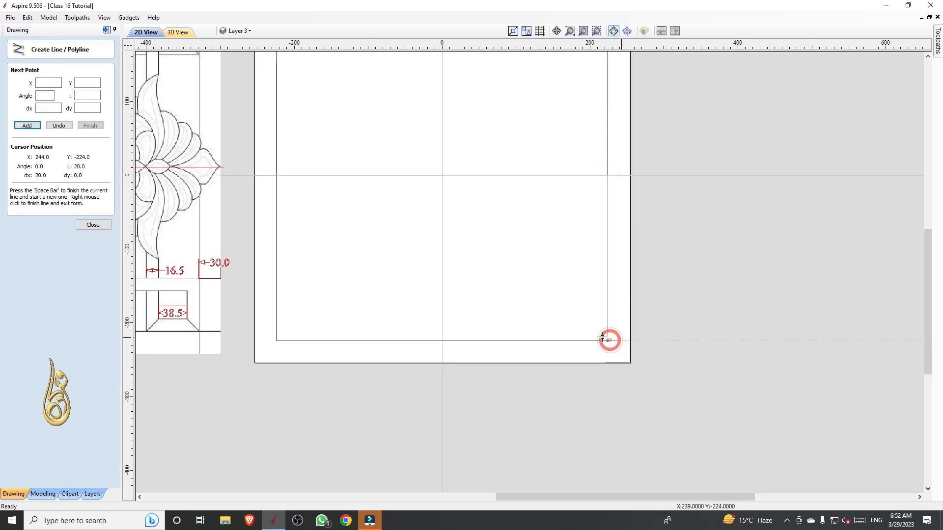
{"action": "left_click", "coordinate": [442, 341]}
{"action": "right_click", "coordinate": [442, 341]}
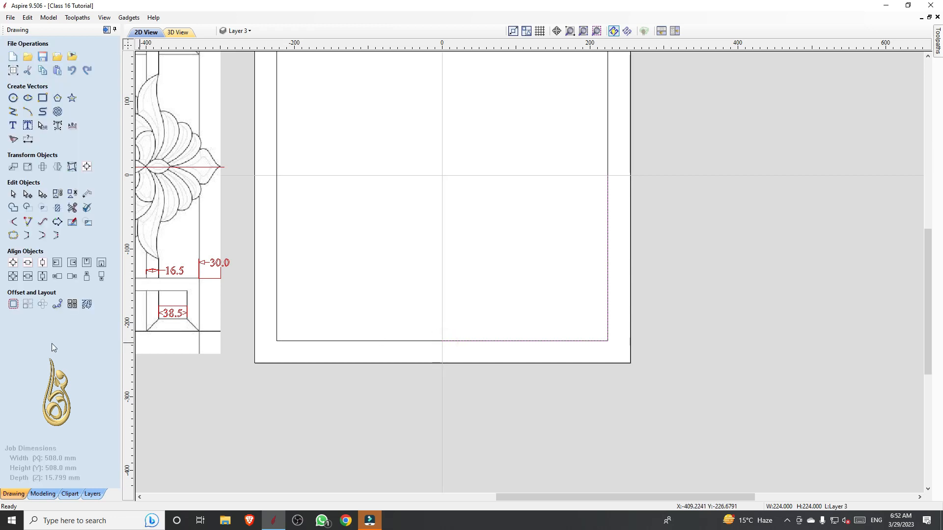
Offset the L-shaped polyline by 16.5 mm towards the inside of the square using the Outwards / Right direction
{"action": "left_click", "coordinate": [13, 303]}
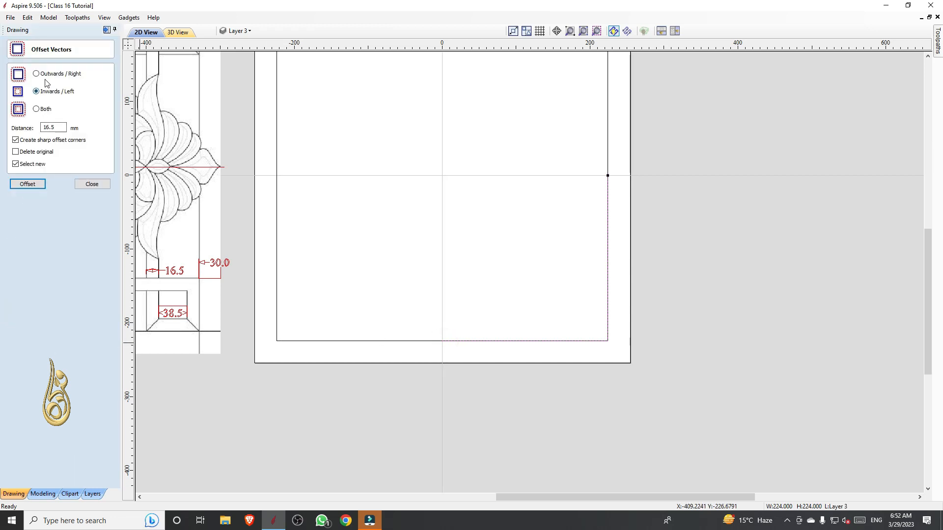
{"action": "left_click", "coordinate": [46, 74]}
{"action": "left_click", "coordinate": [28, 183]}
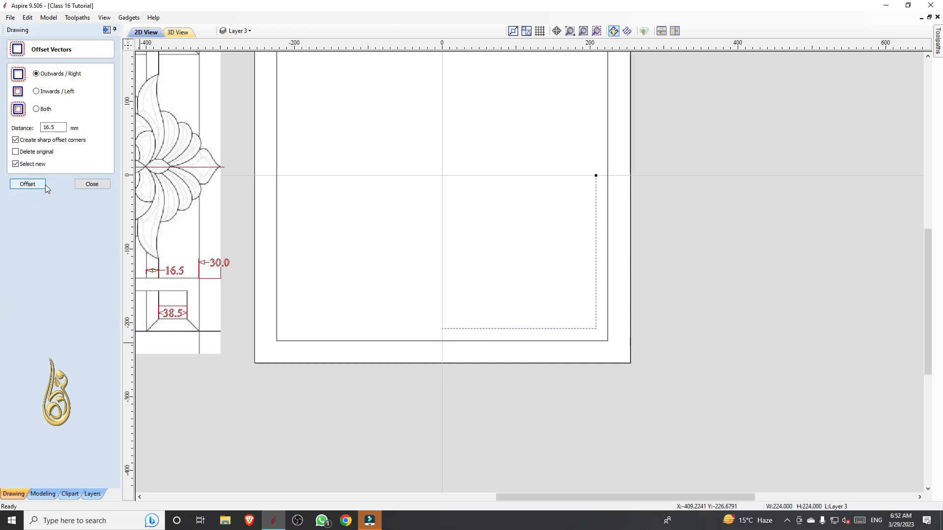
{"action": "left_click", "coordinate": [514, 340]}
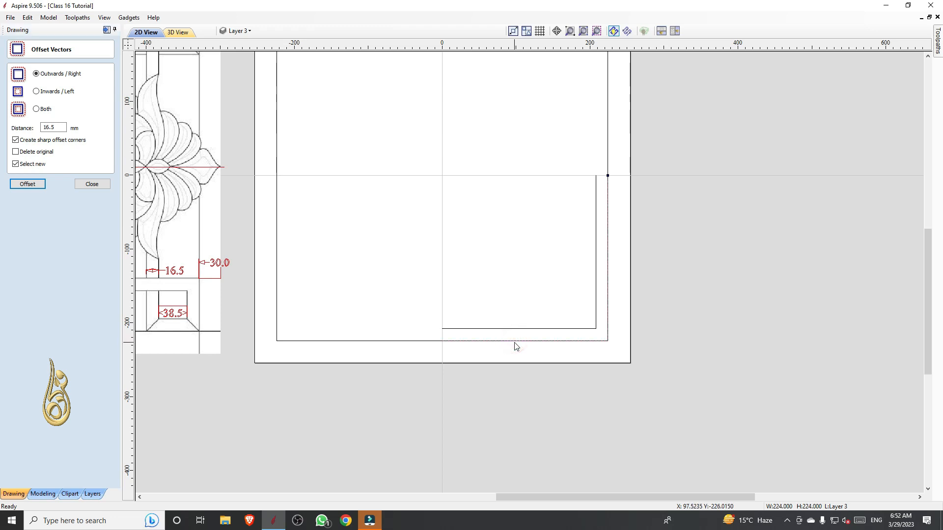
{"action": "scroll", "coordinate": [598, 316], "scroll_direction": "up", "scroll_amount": 2}
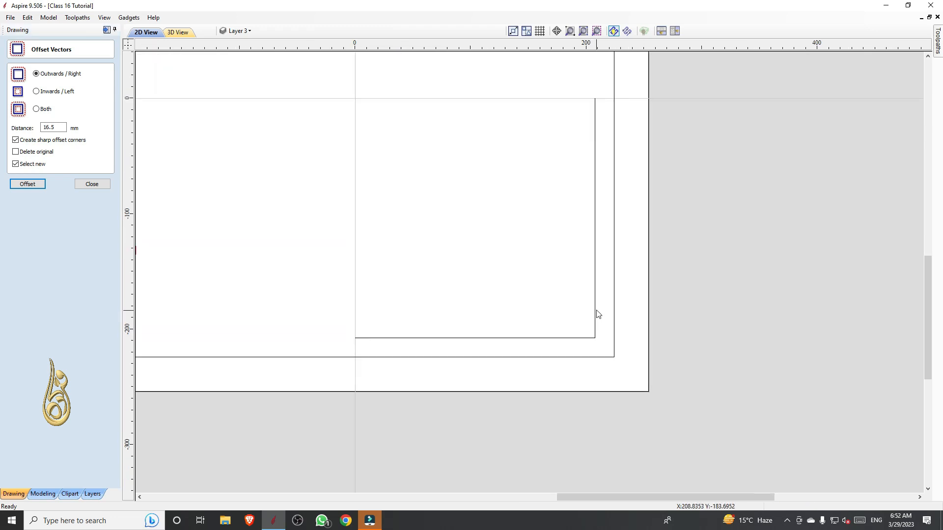
Offset the inner L-shaped polyline by 38.5 mm in the Outwards / Right direction, keeping the original
{"action": "left_click", "coordinate": [595, 314]}
{"action": "scroll", "coordinate": [393, 294], "scroll_direction": "down", "scroll_amount": 5}
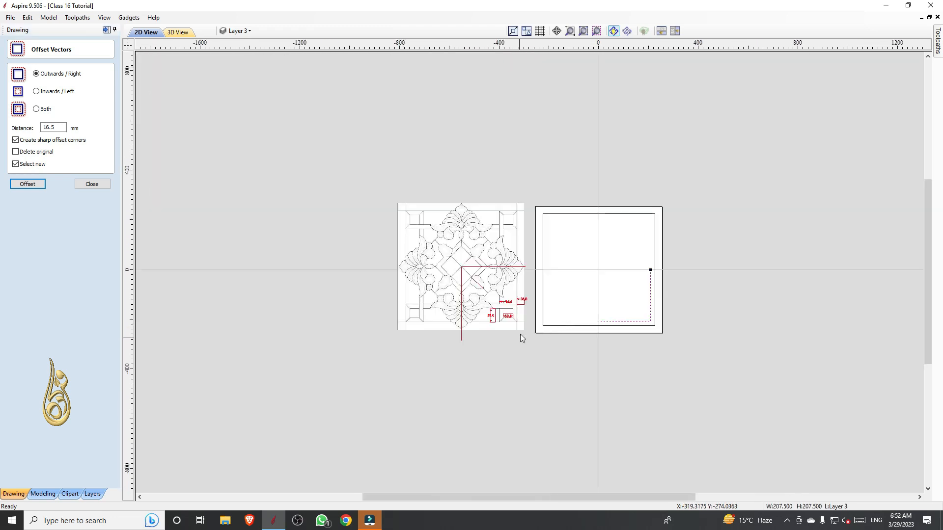
{"action": "scroll", "coordinate": [516, 322], "scroll_direction": "up", "scroll_amount": 10}
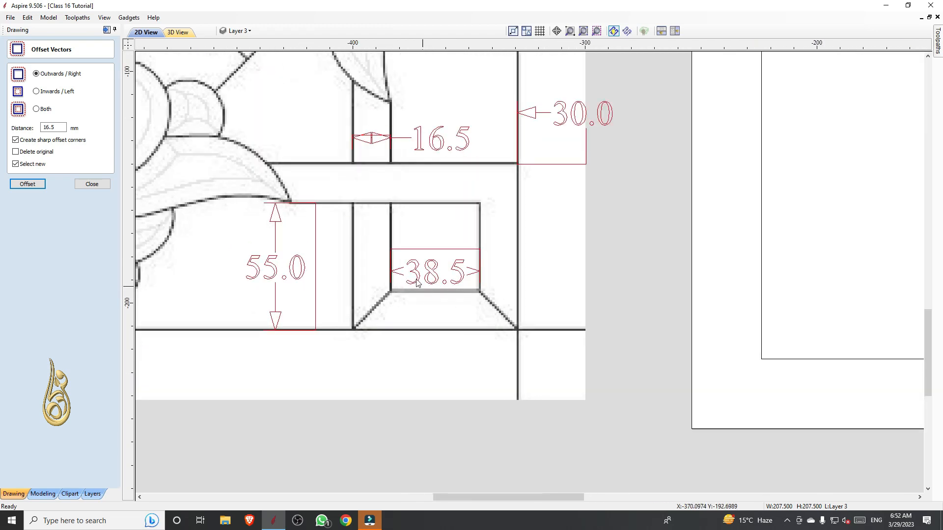
{"action": "scroll", "coordinate": [417, 284], "scroll_direction": "down", "scroll_amount": 4}
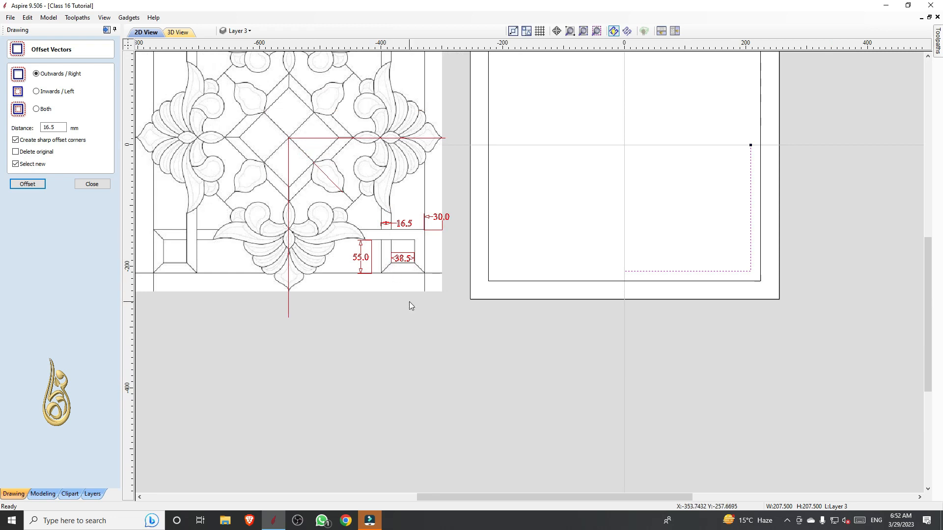
{"action": "scroll", "coordinate": [408, 302], "scroll_direction": "down", "scroll_amount": 1}
{"action": "scroll", "coordinate": [755, 259], "scroll_direction": "up", "scroll_amount": 2}
{"action": "left_click", "coordinate": [45, 128]}
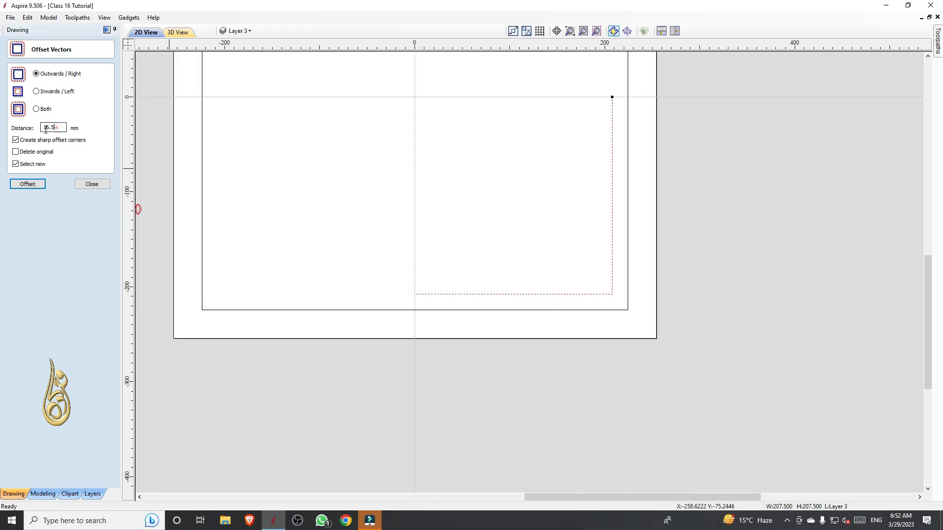
{"action": "double_click", "coordinate": [45, 128]}
{"action": "type", "text": "38"}
{"action": "left_click", "coordinate": [25, 185]}
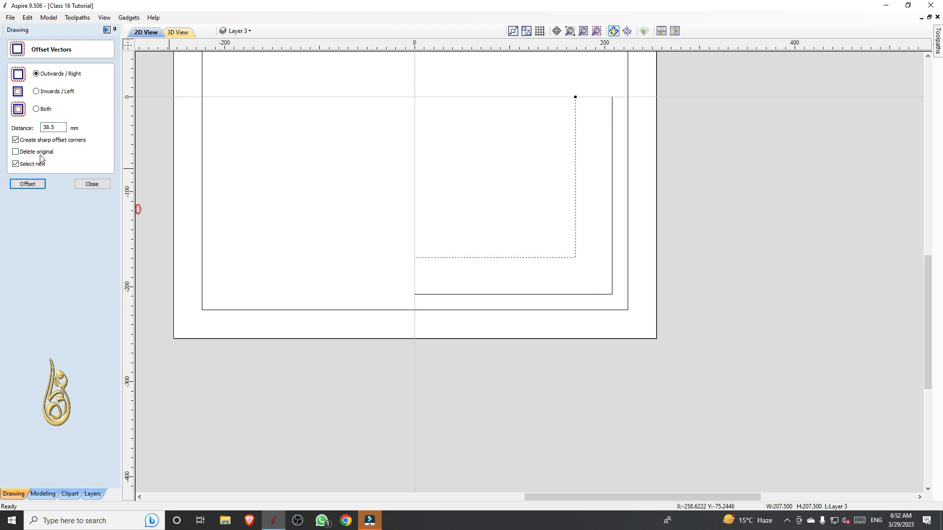
Offset the newest L-shaped polyline by another 16.5 mm towards the inside of the square and finish offsetting
{"action": "double_click", "coordinate": [53, 127]}
{"action": "type", "text": "16"}
{"action": "left_click", "coordinate": [28, 184]}
{"action": "left_click", "coordinate": [497, 280]}
{"action": "scroll", "coordinate": [496, 283], "scroll_direction": "down", "scroll_amount": 3}
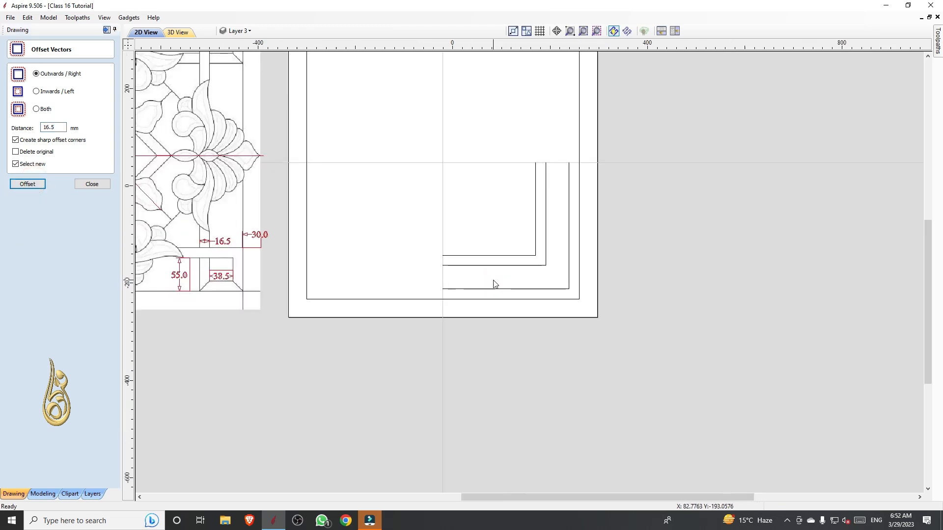
{"action": "scroll", "coordinate": [561, 290], "scroll_direction": "up", "scroll_amount": 1}
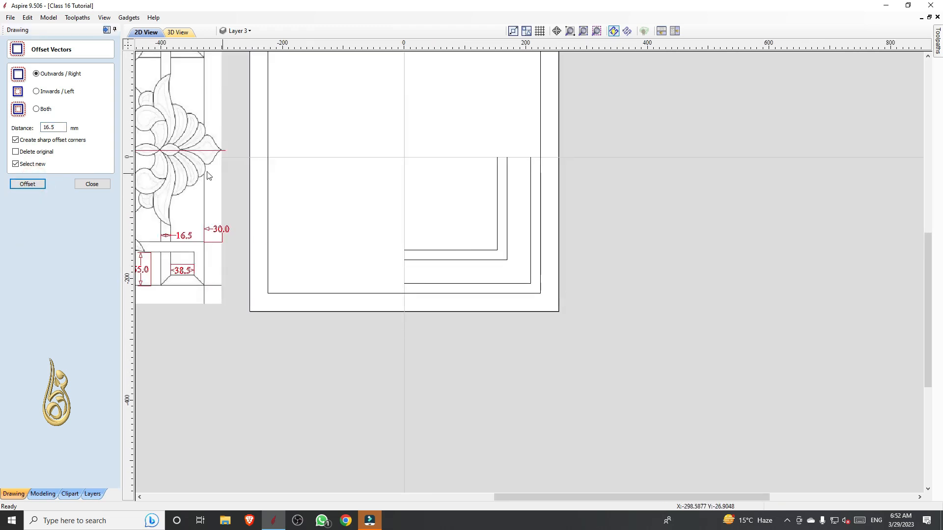
{"action": "left_click", "coordinate": [91, 184]}
Draw two straight lines from the innermost L's corner, one horizontally to the square's right edge and one vertically to its bottom edge
{"action": "scroll", "coordinate": [490, 268], "scroll_direction": "up", "scroll_amount": 1}
{"action": "scroll", "coordinate": [491, 269], "scroll_direction": "down", "scroll_amount": 1}
{"action": "scroll", "coordinate": [490, 268], "scroll_direction": "down", "scroll_amount": 1}
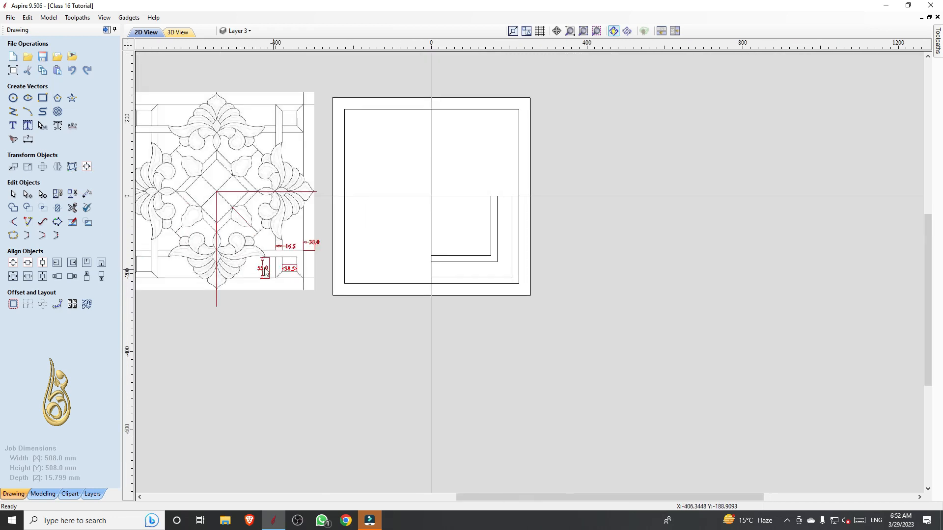
{"action": "scroll", "coordinate": [297, 252], "scroll_direction": "up", "scroll_amount": 2}
{"action": "scroll", "coordinate": [297, 252], "scroll_direction": "down", "scroll_amount": 1}
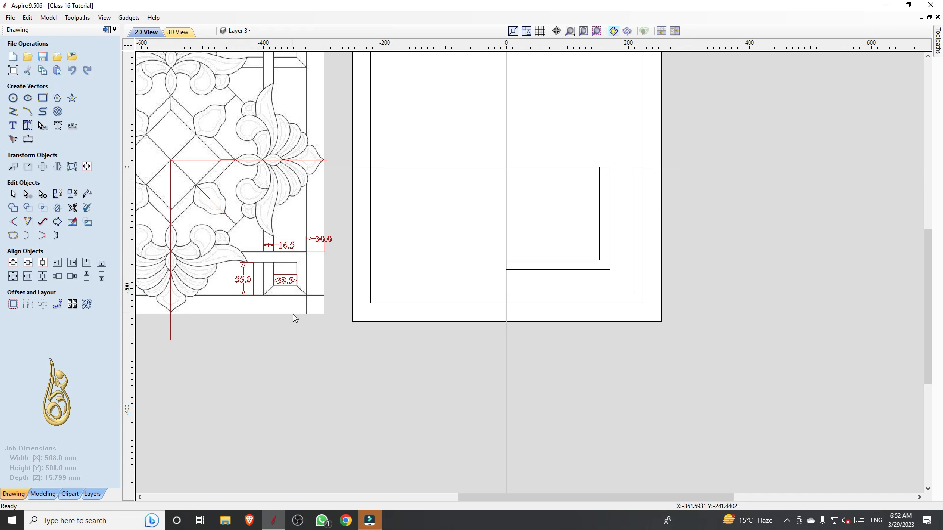
{"action": "scroll", "coordinate": [722, 286], "scroll_direction": "up", "scroll_amount": 2}
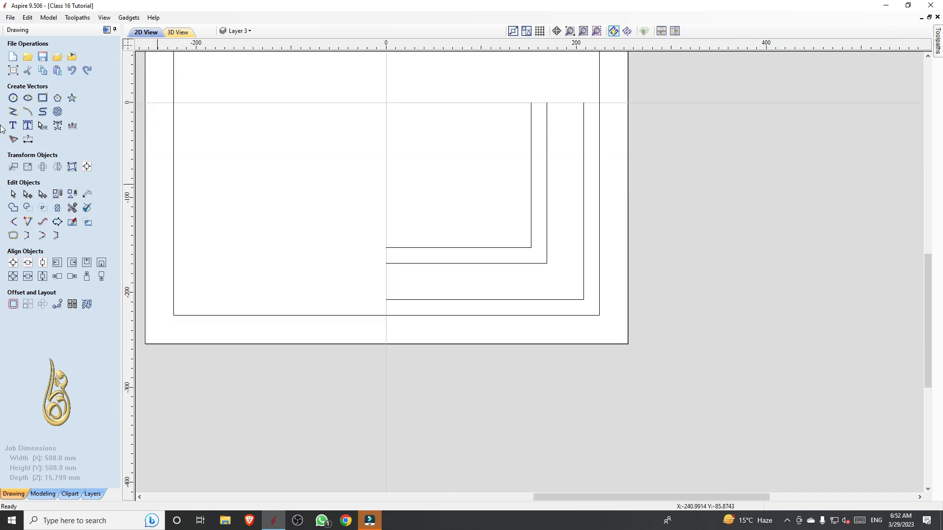
{"action": "left_click", "coordinate": [14, 111]}
{"action": "scroll", "coordinate": [569, 245], "scroll_direction": "up", "scroll_amount": 2}
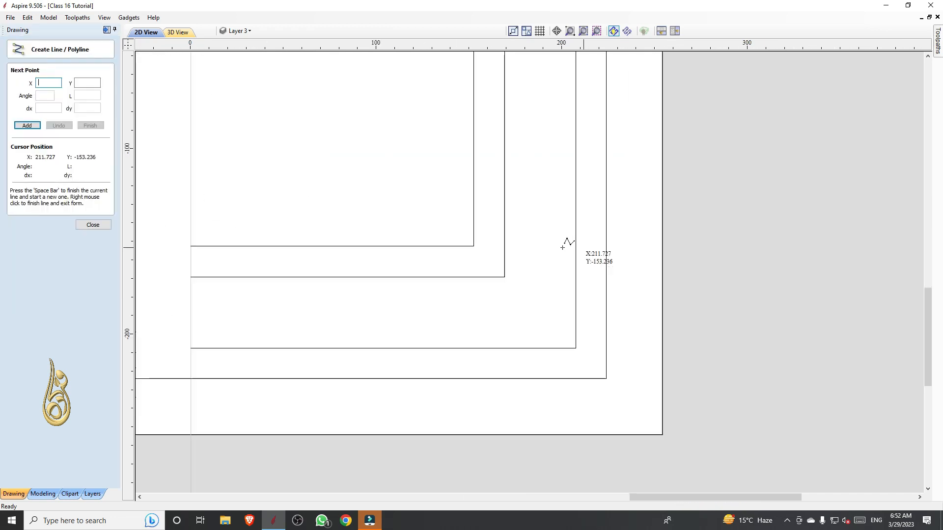
{"action": "left_click", "coordinate": [475, 245]}
{"action": "left_click", "coordinate": [607, 247]}
{"action": "right_click", "coordinate": [607, 246]}
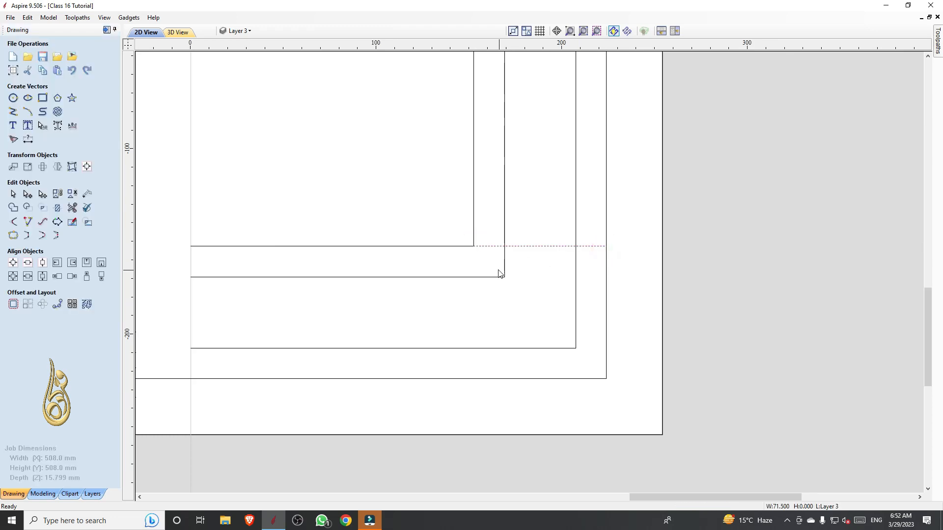
{"action": "key", "text": "space"}
{"action": "left_click", "coordinate": [474, 246]}
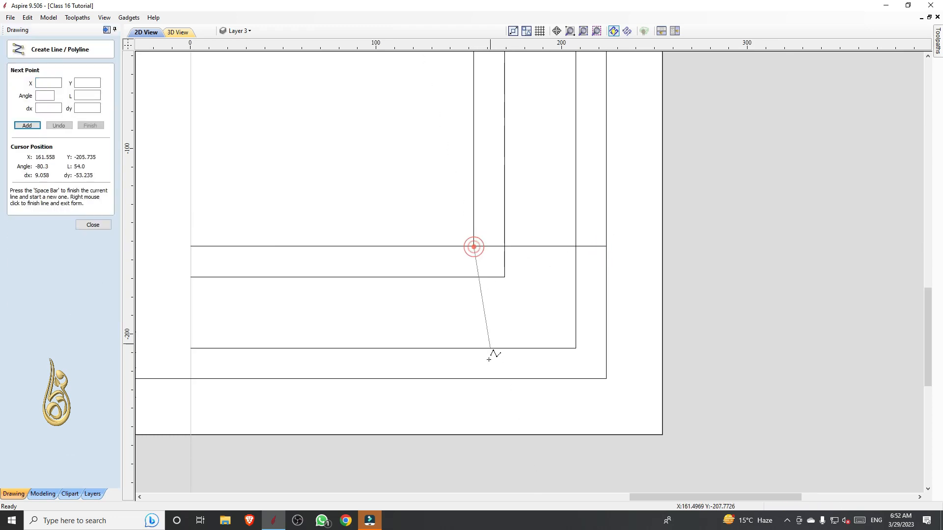
{"action": "left_click", "coordinate": [473, 378]}
{"action": "right_click", "coordinate": [473, 379]}
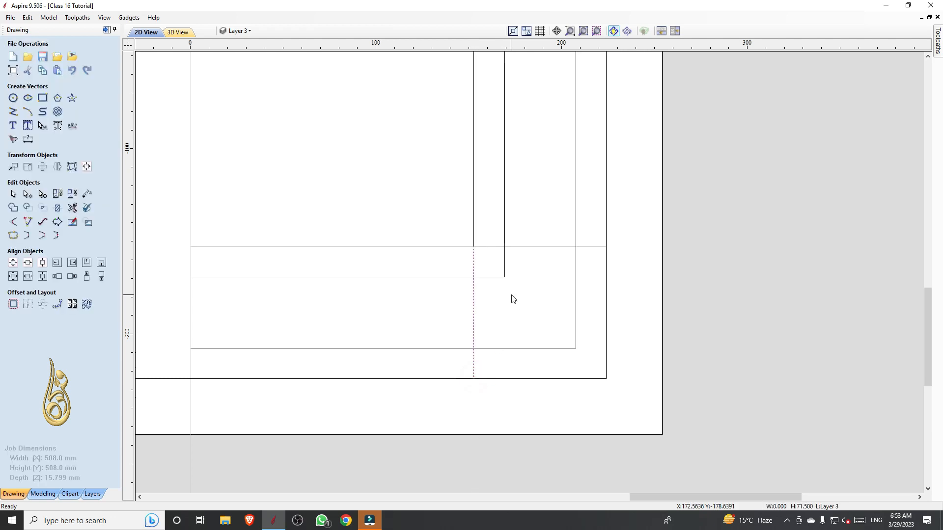
Draw straight lines from the second-innermost L's corner vertically to the square's bottom edge and horizontally to its right edge
{"action": "key", "text": "space"}
{"action": "left_click", "coordinate": [505, 277]}
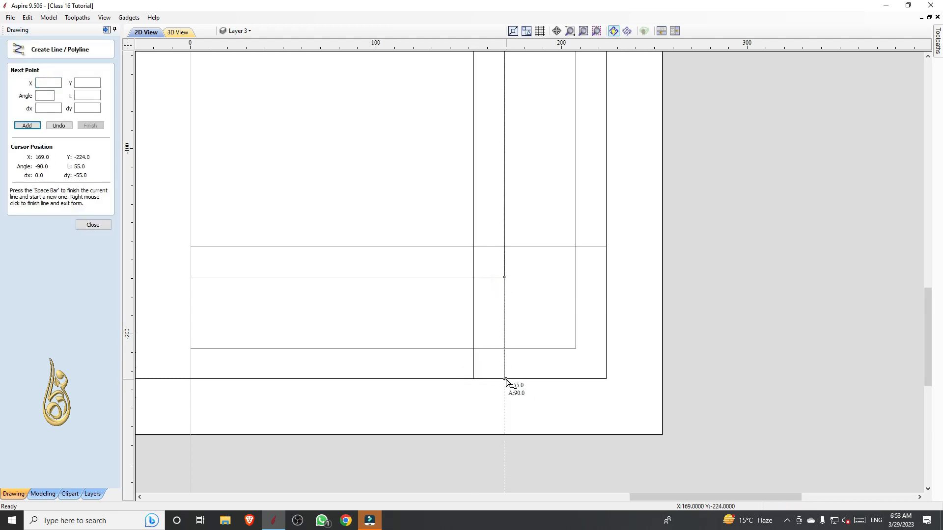
{"action": "left_click", "coordinate": [504, 378]}
{"action": "right_click", "coordinate": [504, 378]}
{"action": "key", "text": "space"}
{"action": "left_click", "coordinate": [504, 277]}
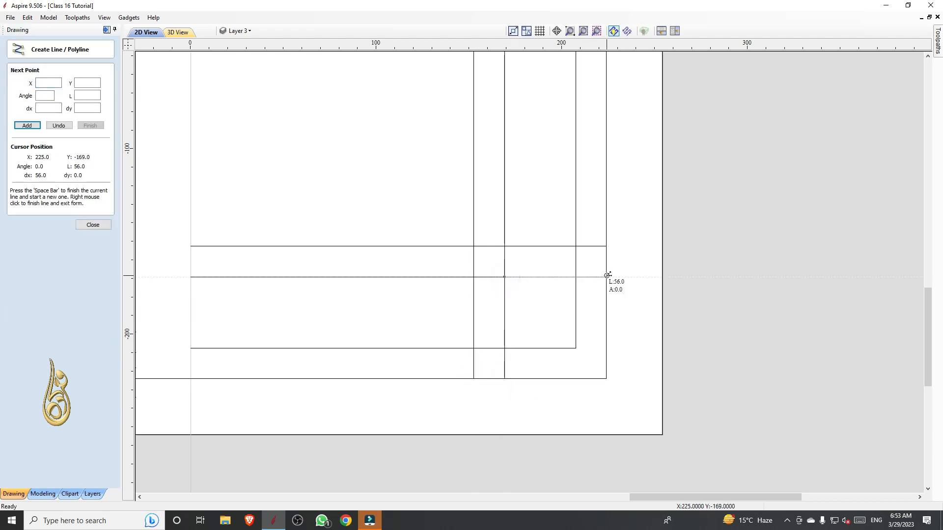
{"action": "left_click", "coordinate": [607, 277]}
{"action": "right_click", "coordinate": [606, 276]}
{"action": "scroll", "coordinate": [559, 290], "scroll_direction": "down", "scroll_amount": 3}
{"action": "scroll", "coordinate": [526, 333], "scroll_direction": "up", "scroll_amount": 1}
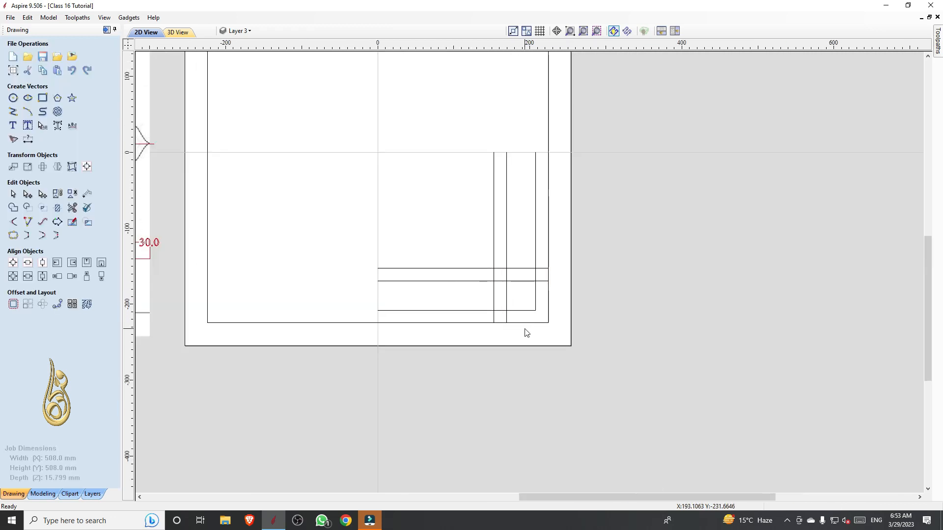
Trim the overlapping segments between the crossing border lines around the small corner square with Interactive Vector Trim
{"action": "scroll", "coordinate": [527, 332], "scroll_direction": "up", "scroll_amount": 2}
{"action": "left_click", "coordinate": [72, 207]}
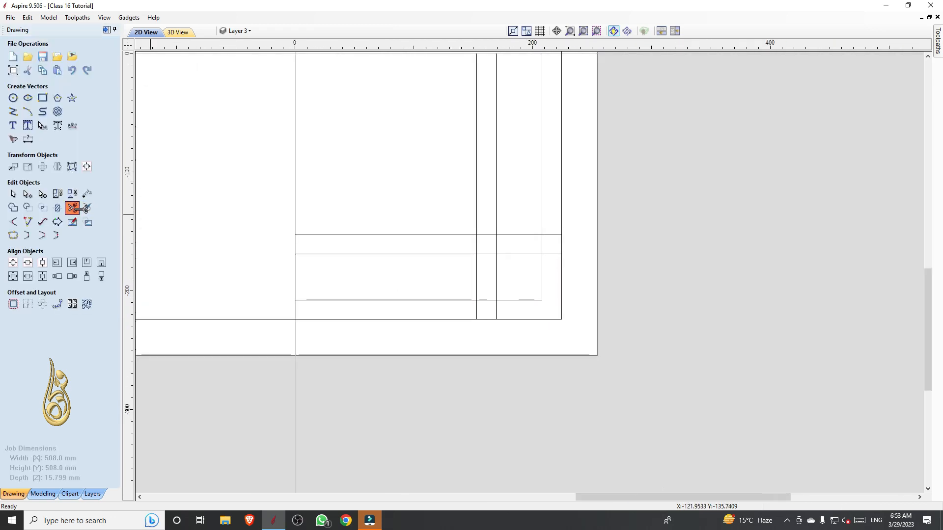
{"action": "left_click", "coordinate": [553, 254]}
{"action": "left_click", "coordinate": [496, 244]}
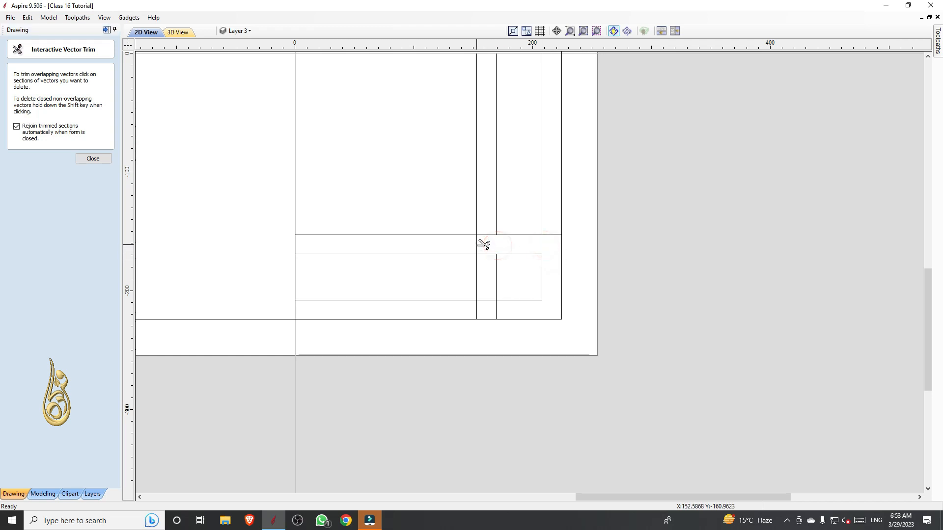
{"action": "left_click", "coordinate": [476, 245]}
{"action": "left_click", "coordinate": [488, 300]}
{"action": "left_click", "coordinate": [496, 309]}
Delete the outermost L's leftover pieces, the vertical one above the corner frame and the horizontal one beside it, to match the reference
{"action": "scroll", "coordinate": [497, 307], "scroll_direction": "down", "scroll_amount": 3}
{"action": "scroll", "coordinate": [497, 307], "scroll_direction": "down", "scroll_amount": 2}
{"action": "scroll", "coordinate": [341, 307], "scroll_direction": "up", "scroll_amount": 5}
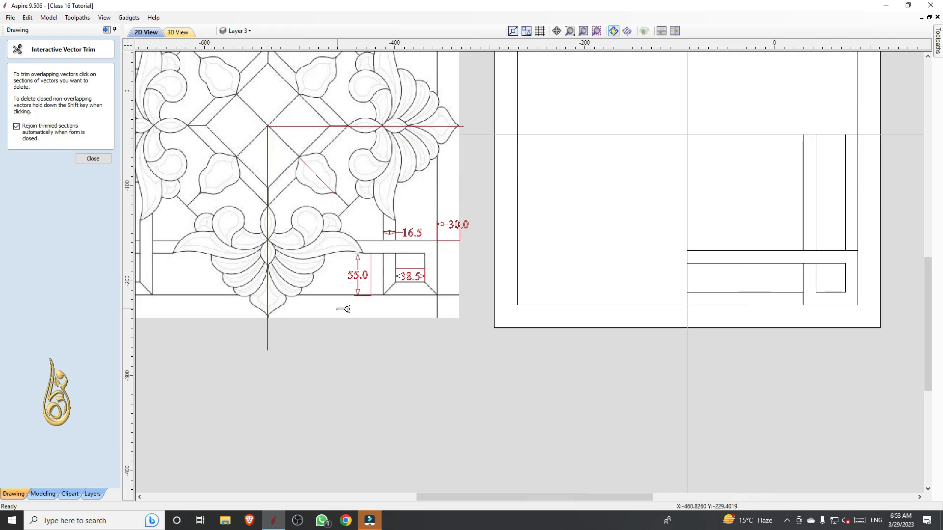
{"action": "scroll", "coordinate": [386, 290], "scroll_direction": "down", "scroll_amount": 1}
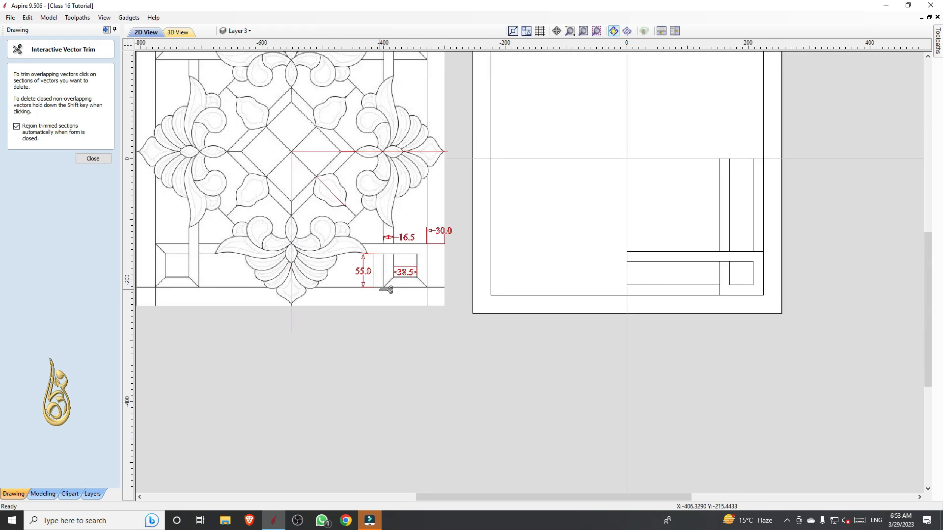
{"action": "scroll", "coordinate": [418, 292], "scroll_direction": "up", "scroll_amount": 3}
{"action": "scroll", "coordinate": [396, 288], "scroll_direction": "down", "scroll_amount": 3}
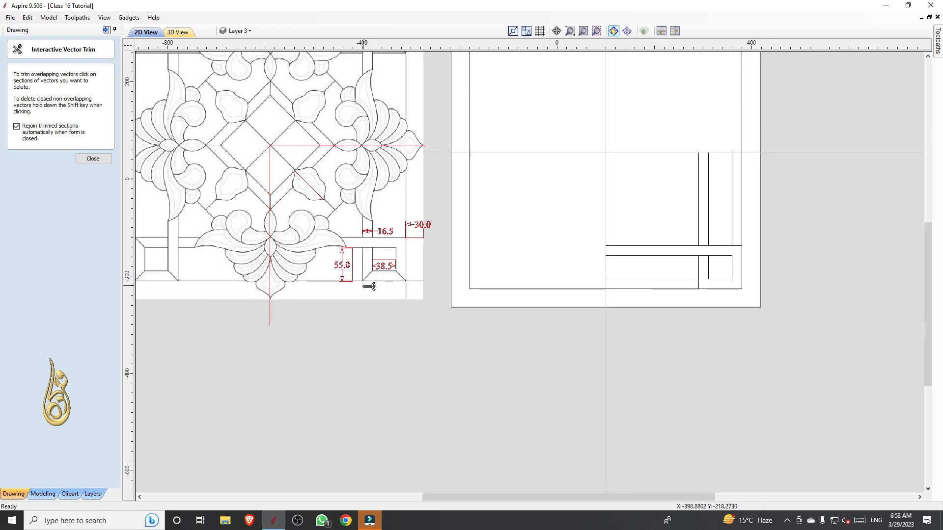
{"action": "scroll", "coordinate": [373, 281], "scroll_direction": "down", "scroll_amount": 1}
{"action": "key", "text": "Escape"}
{"action": "scroll", "coordinate": [750, 281], "scroll_direction": "up", "scroll_amount": 3}
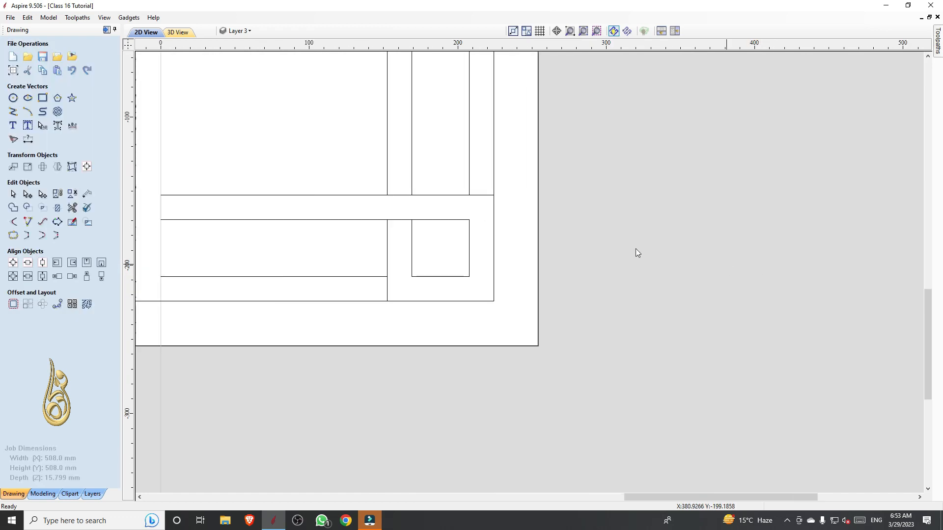
{"action": "left_click", "coordinate": [469, 171]}
{"action": "key", "text": "Delete"}
{"action": "left_click_drag", "start_coordinate": [342, 269], "coordinate": [342, 268]}
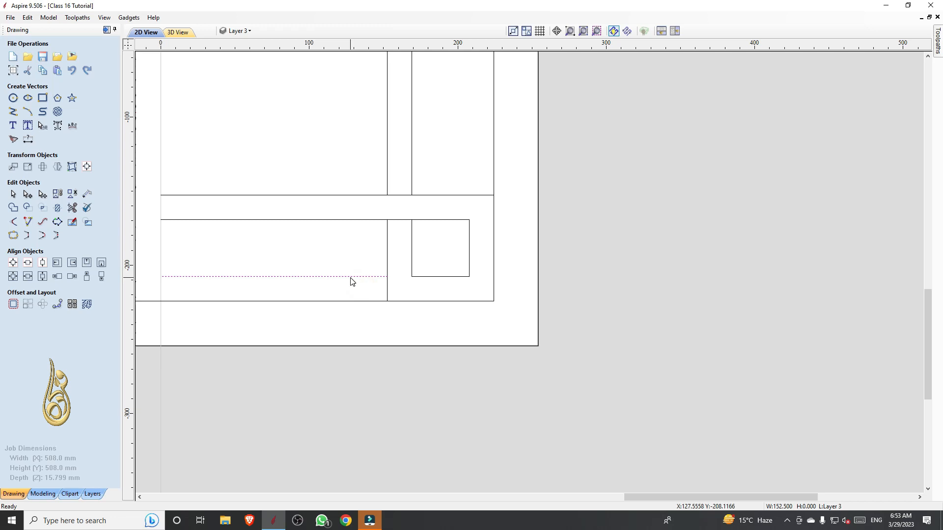
Draw diagonal mitre lines from the small square's two lower corners to the corner frame's outer lower corners
{"action": "left_click", "coordinate": [13, 114]}
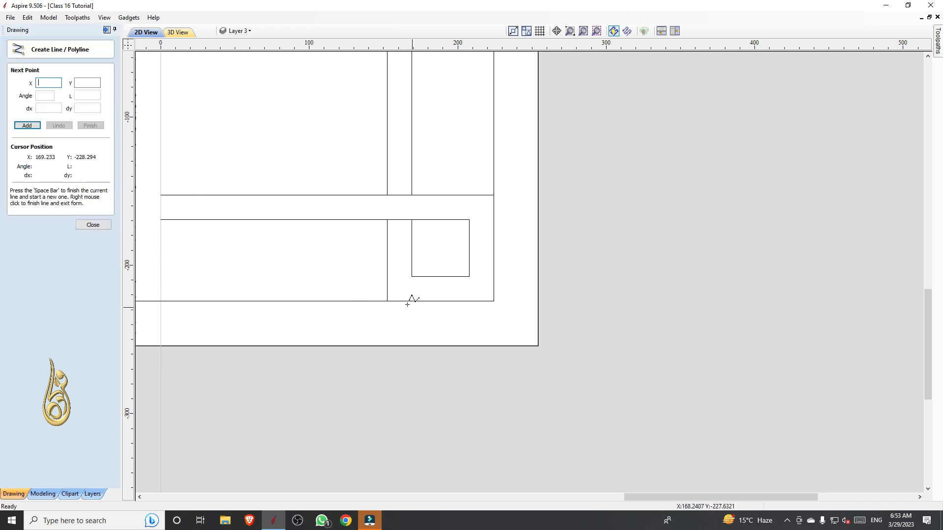
{"action": "scroll", "coordinate": [410, 298], "scroll_direction": "up", "scroll_amount": 5}
{"action": "left_click", "coordinate": [432, 239]}
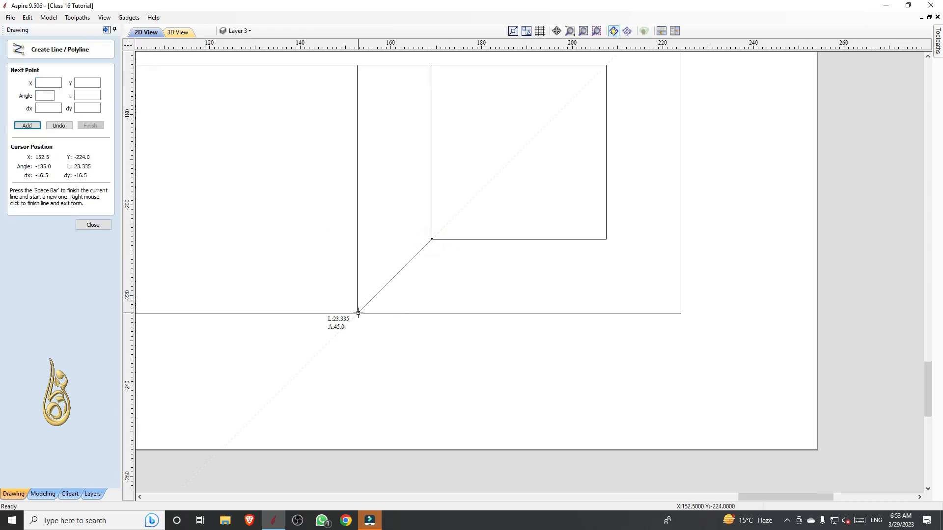
{"action": "left_click", "coordinate": [358, 313]}
{"action": "key", "text": "space"}
{"action": "left_click", "coordinate": [607, 240]}
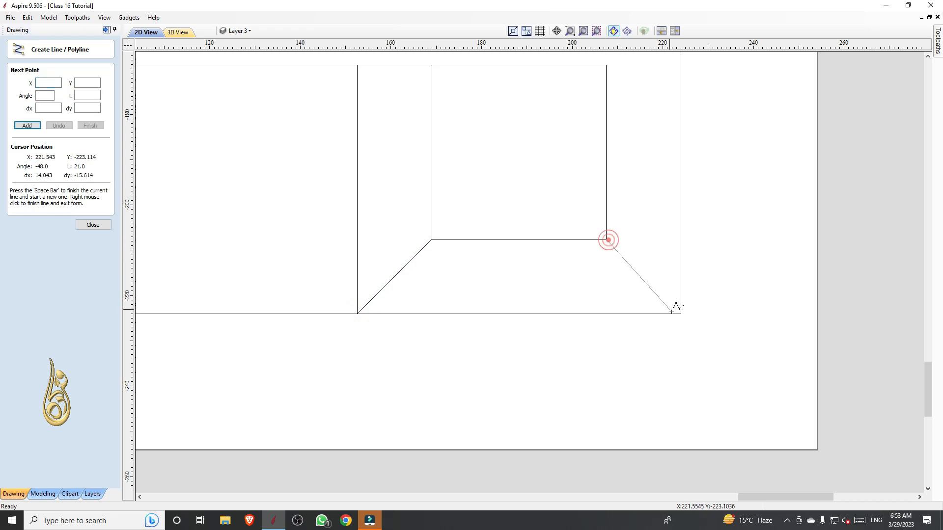
{"action": "left_click", "coordinate": [680, 313]}
{"action": "right_click", "coordinate": [679, 313]}
Draw a diagonal mitre line from the small square's upper-right corner to the corner frame's outer upper-right corner
{"action": "scroll", "coordinate": [673, 315], "scroll_direction": "down", "scroll_amount": 4}
{"action": "scroll", "coordinate": [642, 219], "scroll_direction": "up", "scroll_amount": 4}
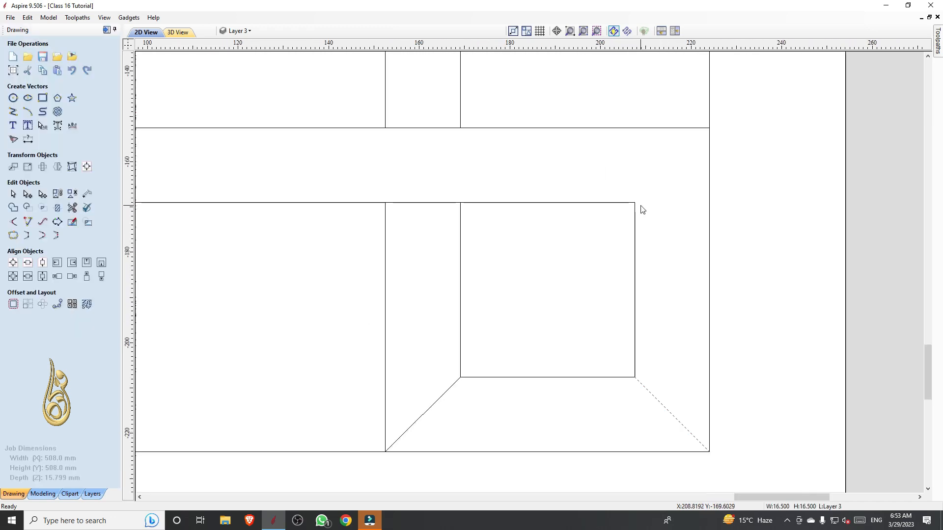
{"action": "key", "text": "space"}
{"action": "left_click", "coordinate": [636, 203]}
{"action": "left_click", "coordinate": [709, 127]}
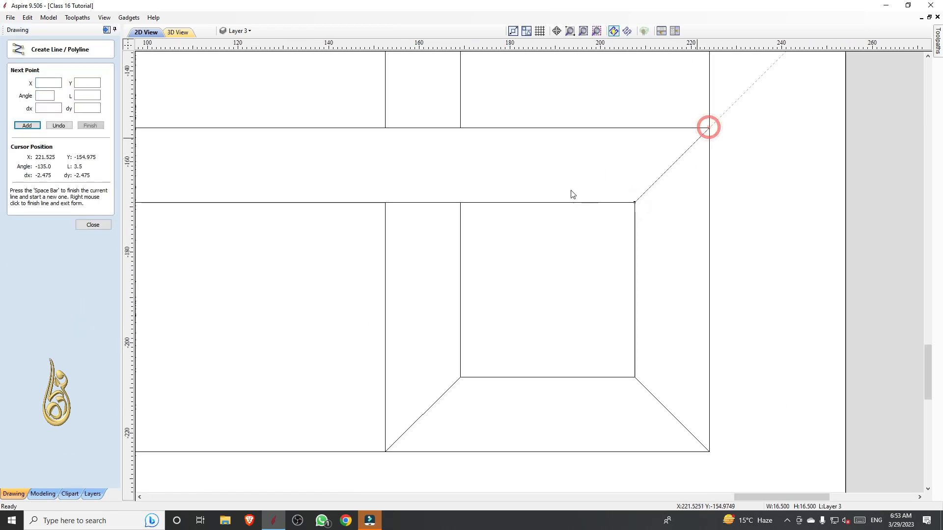
{"action": "right_click", "coordinate": [543, 182]}
Compare the finished corner frame with the reference pattern, and inspect the reference's central diamond lines and right-hand motif
{"action": "scroll", "coordinate": [543, 246], "scroll_direction": "down", "scroll_amount": 4}
{"action": "scroll", "coordinate": [548, 306], "scroll_direction": "down", "scroll_amount": 2}
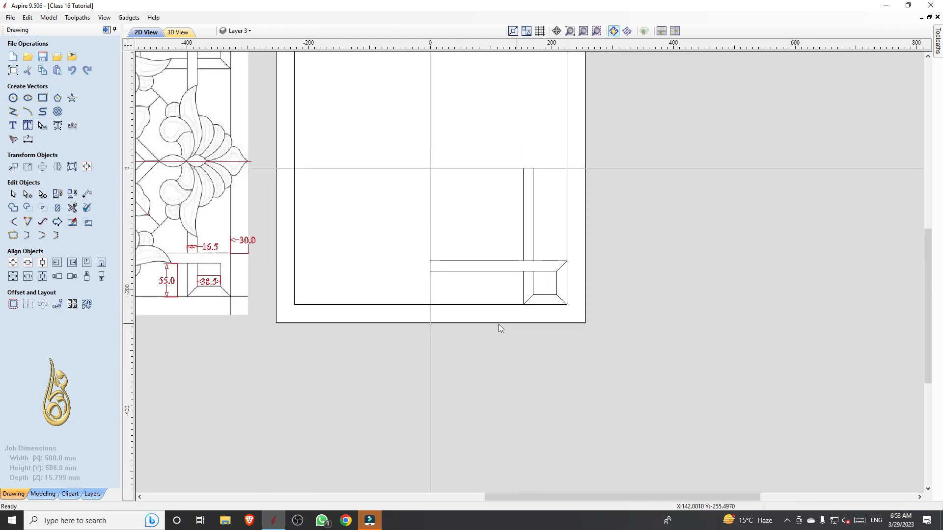
{"action": "scroll", "coordinate": [214, 296], "scroll_direction": "up", "scroll_amount": 2}
{"action": "scroll", "coordinate": [246, 246], "scroll_direction": "down", "scroll_amount": 2}
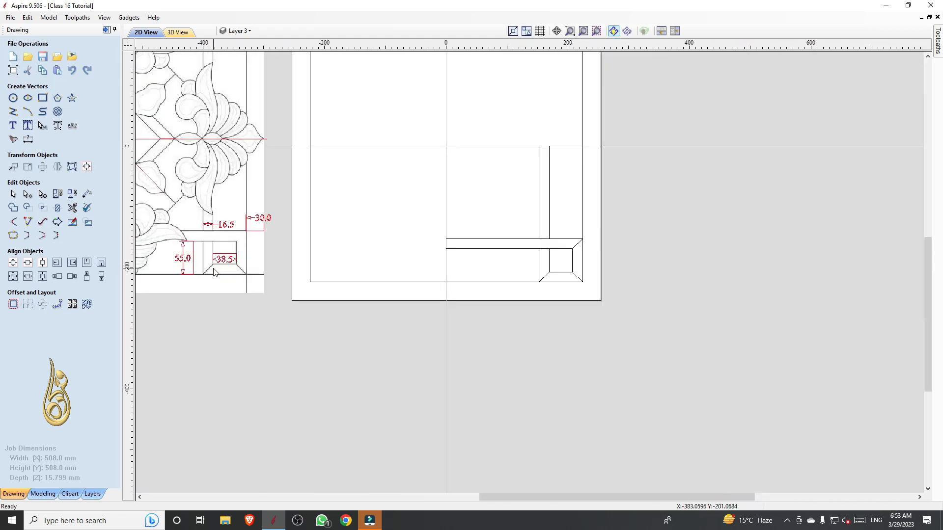
{"action": "scroll", "coordinate": [556, 275], "scroll_direction": "up", "scroll_amount": 4}
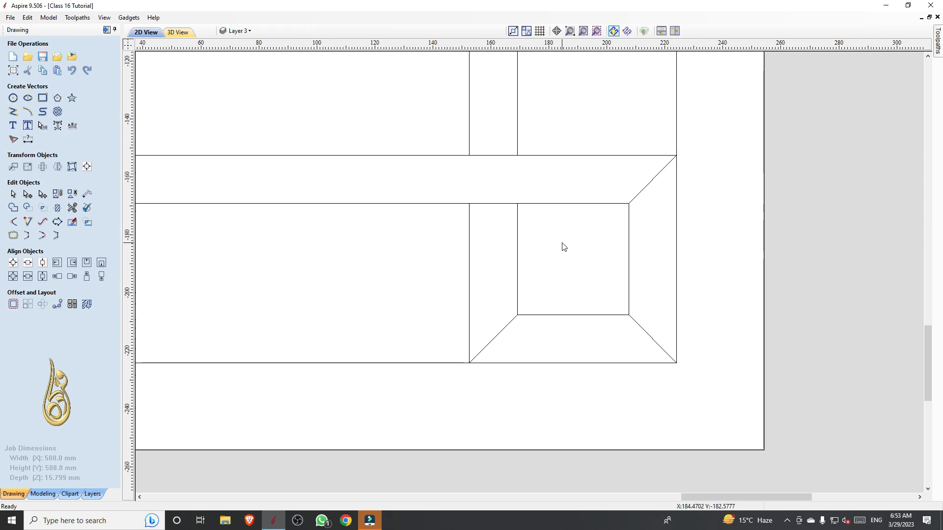
{"action": "scroll", "coordinate": [563, 246], "scroll_direction": "down", "scroll_amount": 5}
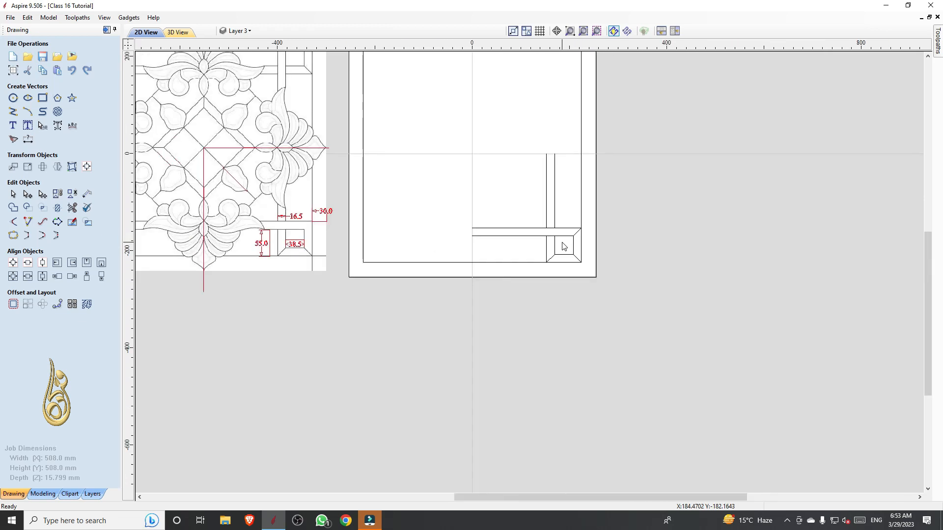
{"action": "scroll", "coordinate": [563, 246], "scroll_direction": "down", "scroll_amount": 1}
{"action": "scroll", "coordinate": [377, 228], "scroll_direction": "up", "scroll_amount": 3}
{"action": "scroll", "coordinate": [351, 205], "scroll_direction": "up", "scroll_amount": 8}
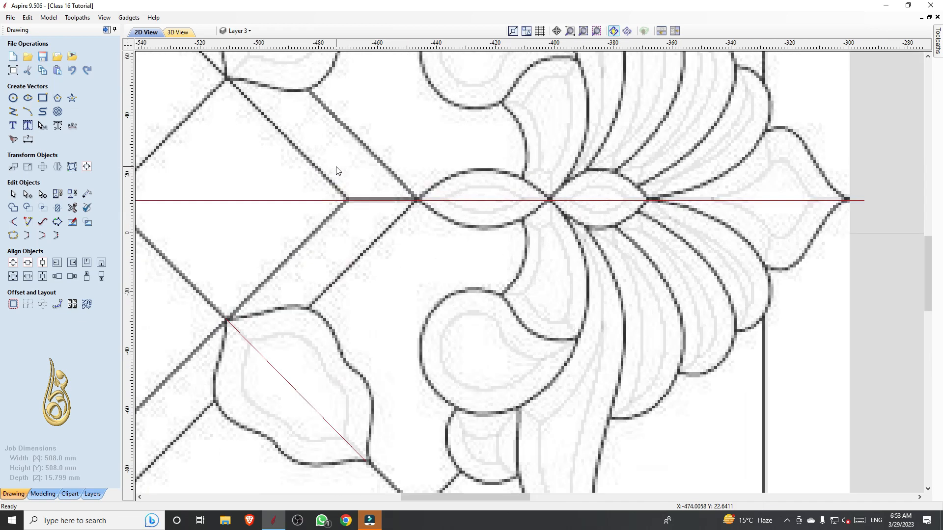
{"action": "scroll", "coordinate": [426, 202], "scroll_direction": "down", "scroll_amount": 4}
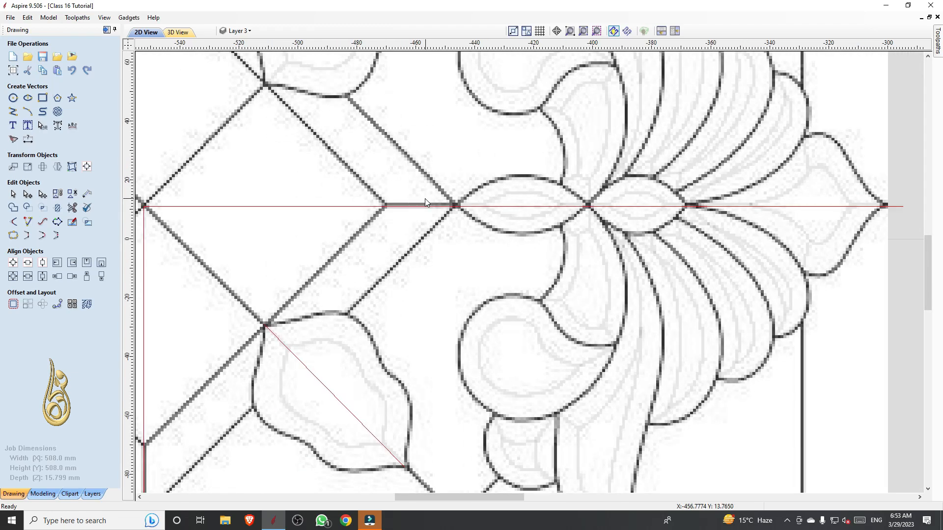
Examine the reference's central diamond and right-hand motif against the redrawn corner frame before tracing the motif
{"action": "scroll", "coordinate": [245, 202], "scroll_direction": "up", "scroll_amount": 6}
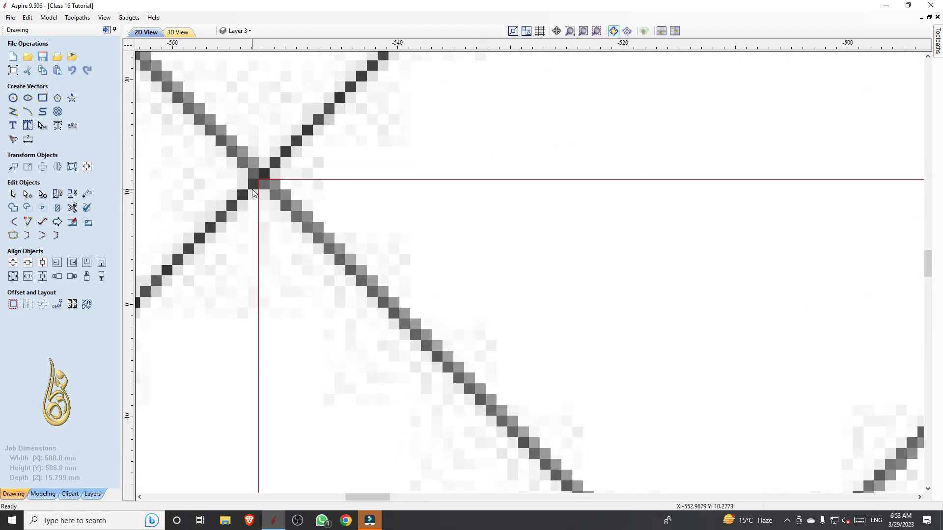
{"action": "scroll", "coordinate": [337, 156], "scroll_direction": "down", "scroll_amount": 9}
{"action": "scroll", "coordinate": [342, 183], "scroll_direction": "down", "scroll_amount": 4}
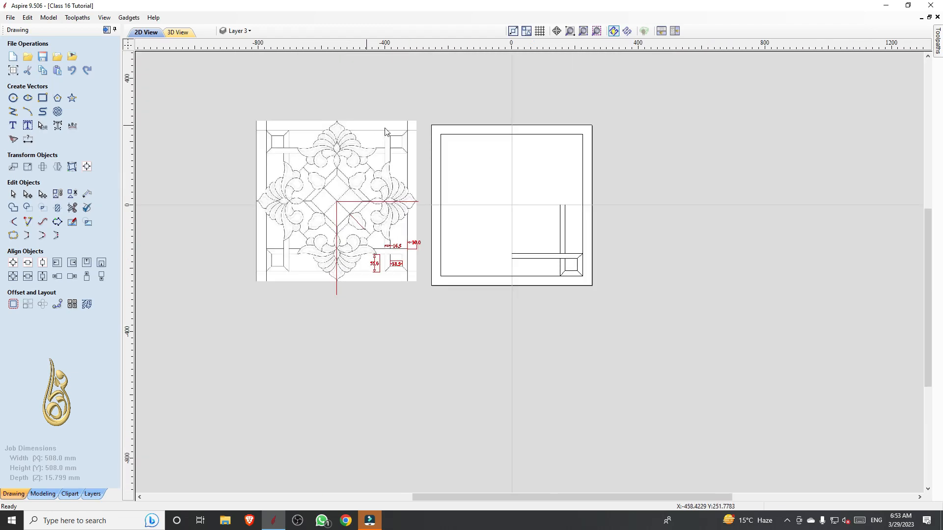
{"action": "scroll", "coordinate": [309, 236], "scroll_direction": "up", "scroll_amount": 1}
{"action": "scroll", "coordinate": [339, 130], "scroll_direction": "up", "scroll_amount": 2}
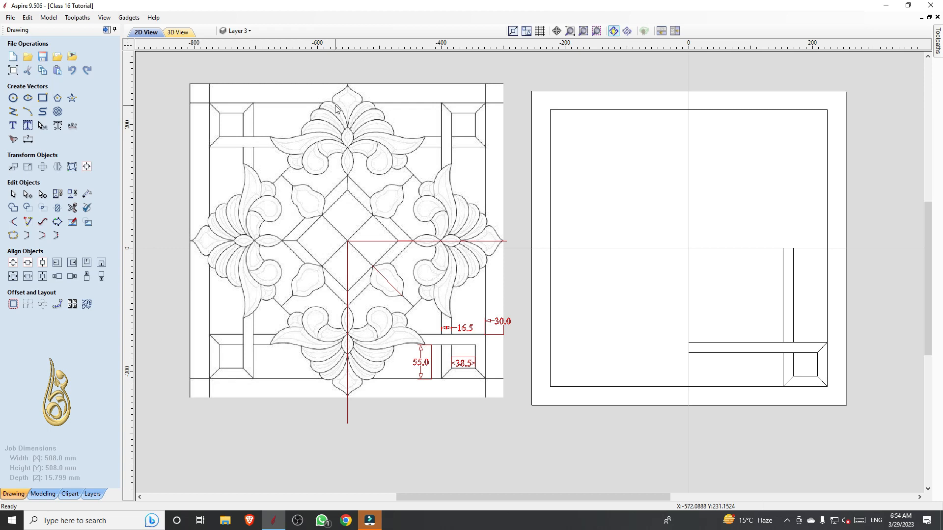
{"action": "scroll", "coordinate": [343, 119], "scroll_direction": "down", "scroll_amount": 1}
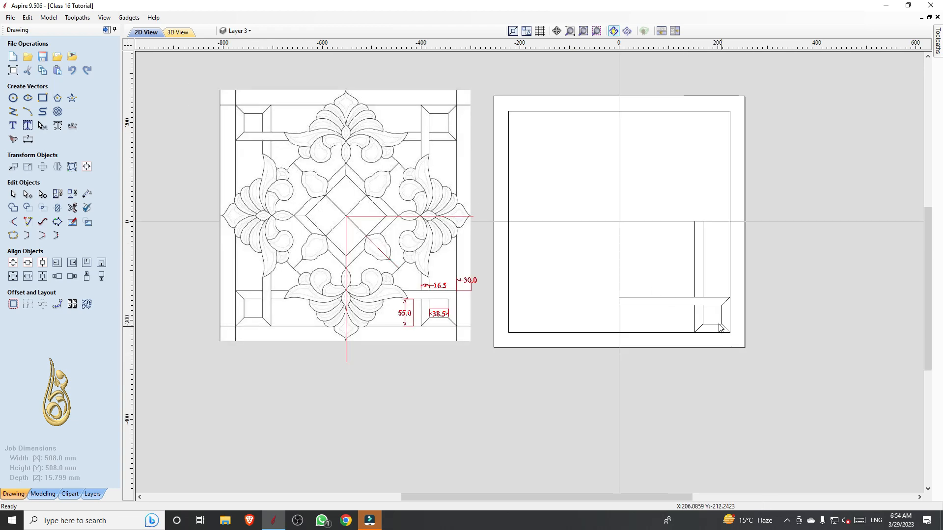
{"action": "scroll", "coordinate": [720, 327], "scroll_direction": "up", "scroll_amount": 2}
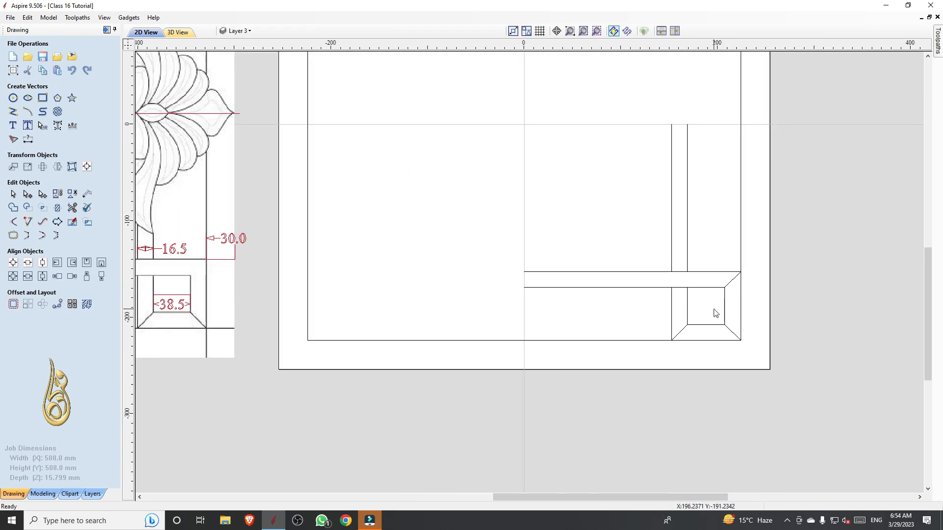
{"action": "scroll", "coordinate": [716, 313], "scroll_direction": "down", "scroll_amount": 2}
{"action": "scroll", "coordinate": [512, 257], "scroll_direction": "up", "scroll_amount": 3}
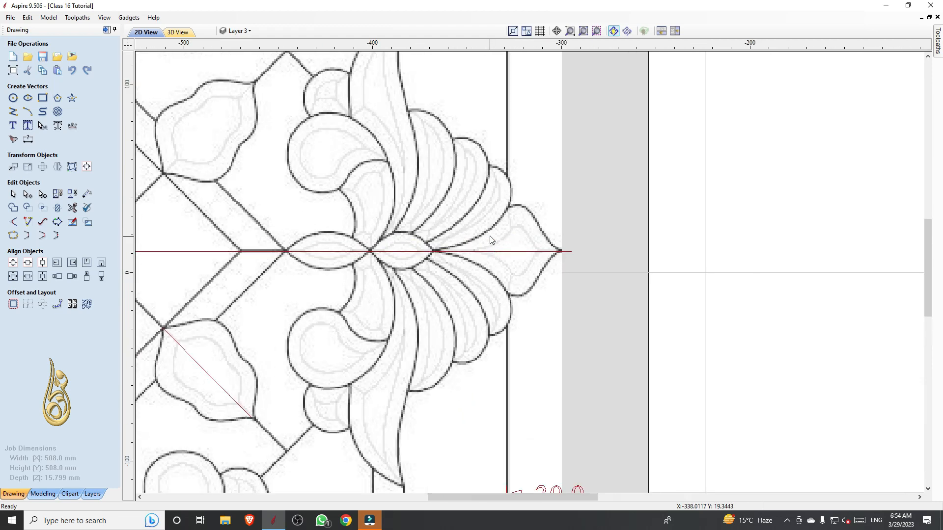
{"action": "scroll", "coordinate": [490, 230], "scroll_direction": "down", "scroll_amount": 1}
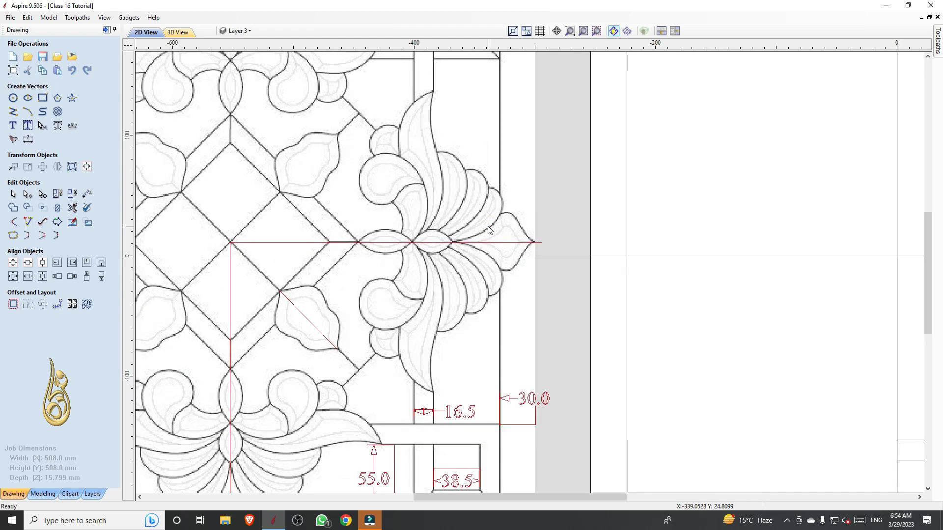
{"action": "scroll", "coordinate": [490, 231], "scroll_direction": "down", "scroll_amount": 1}
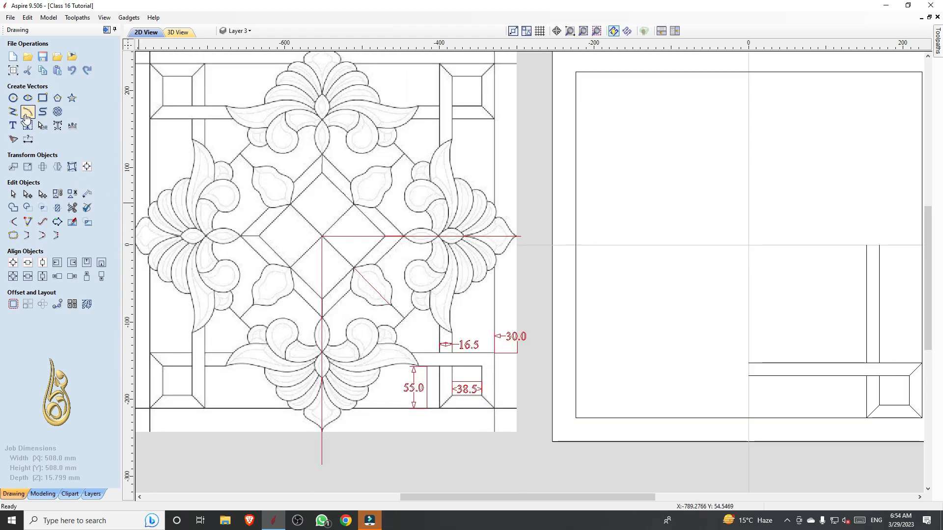
Draw a three-point arc along the lower edge of the right-hand motif's larger centreline leaf, about 45 mm wide and 9.3 mm high
{"action": "left_click", "coordinate": [27, 112]}
{"action": "scroll", "coordinate": [480, 248], "scroll_direction": "up", "scroll_amount": 6}
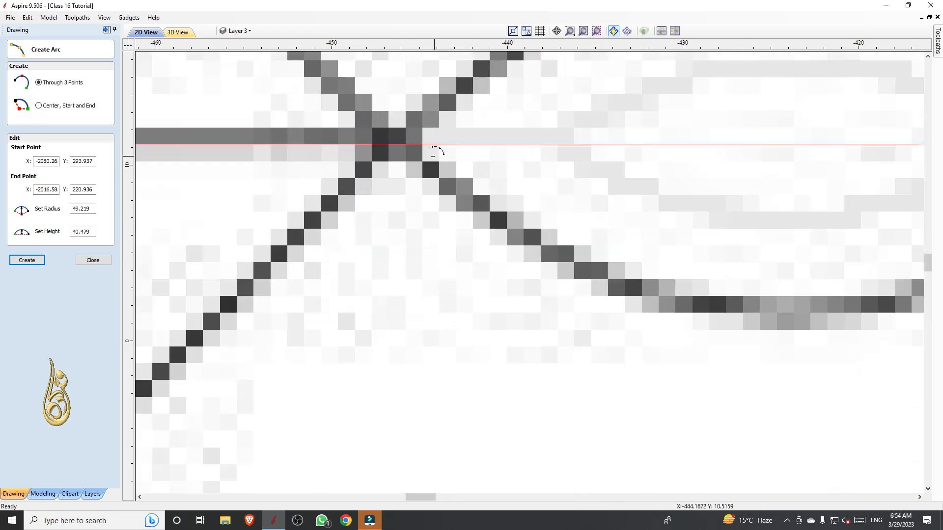
{"action": "scroll", "coordinate": [392, 151], "scroll_direction": "down", "scroll_amount": 4}
{"action": "left_click", "coordinate": [369, 170]}
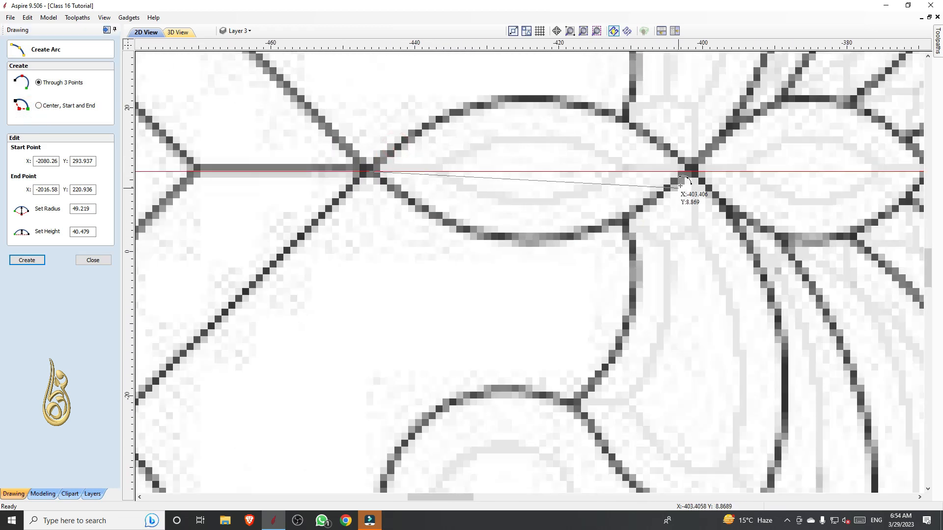
{"action": "left_click", "coordinate": [692, 171]}
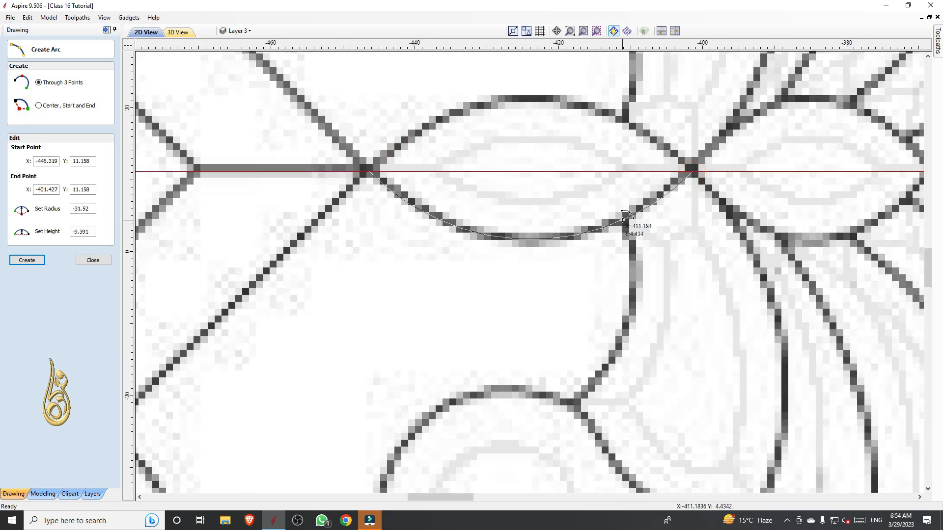
{"action": "left_click", "coordinate": [623, 220]}
Draw a three-point arc along the lower edge of the motif's smaller centreline leaf, about 33 mm wide and 9.1 mm high
{"action": "scroll", "coordinate": [543, 276], "scroll_direction": "down", "scroll_amount": 3}
{"action": "scroll", "coordinate": [451, 182], "scroll_direction": "up", "scroll_amount": 5}
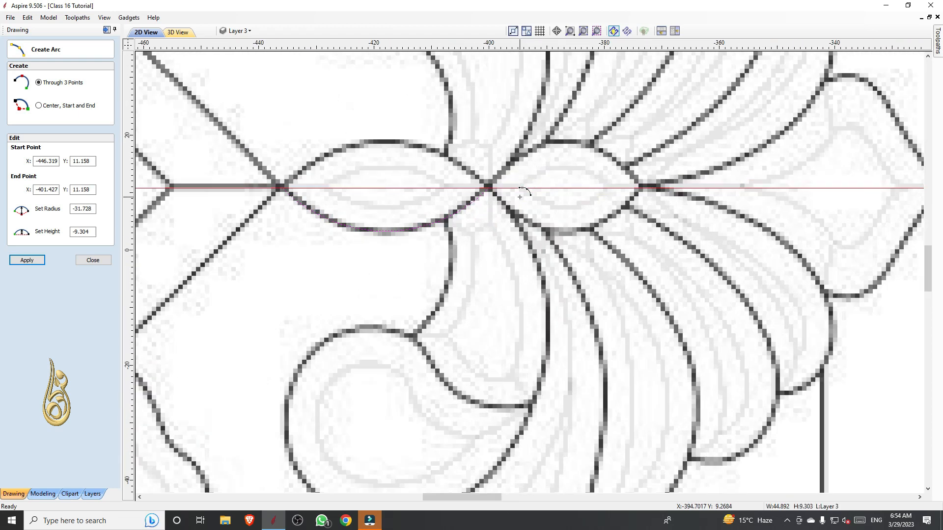
{"action": "scroll", "coordinate": [450, 183], "scroll_direction": "up", "scroll_amount": 2}
{"action": "left_click", "coordinate": [469, 179]}
{"action": "scroll", "coordinate": [470, 180], "scroll_direction": "down", "scroll_amount": 2}
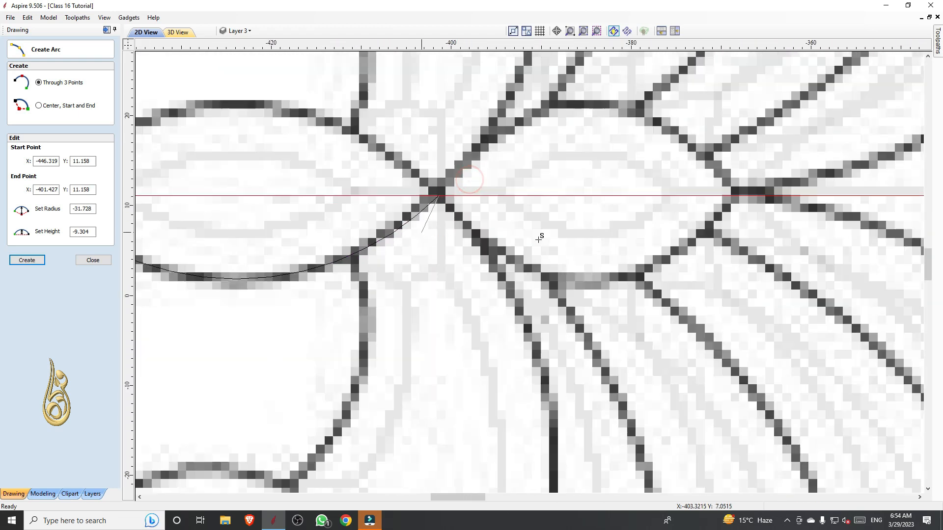
{"action": "left_click", "coordinate": [737, 197]}
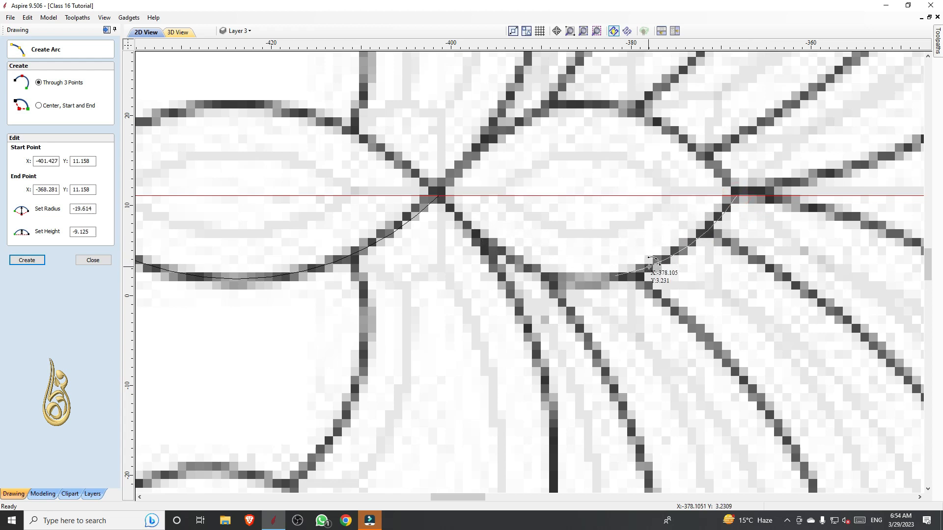
{"action": "left_click", "coordinate": [649, 266]}
Trace the upper edge of the first petal below the centreline with an arc of about 45 mm radius from the smaller leaf's right tip
{"action": "scroll", "coordinate": [464, 222], "scroll_direction": "down", "scroll_amount": 2}
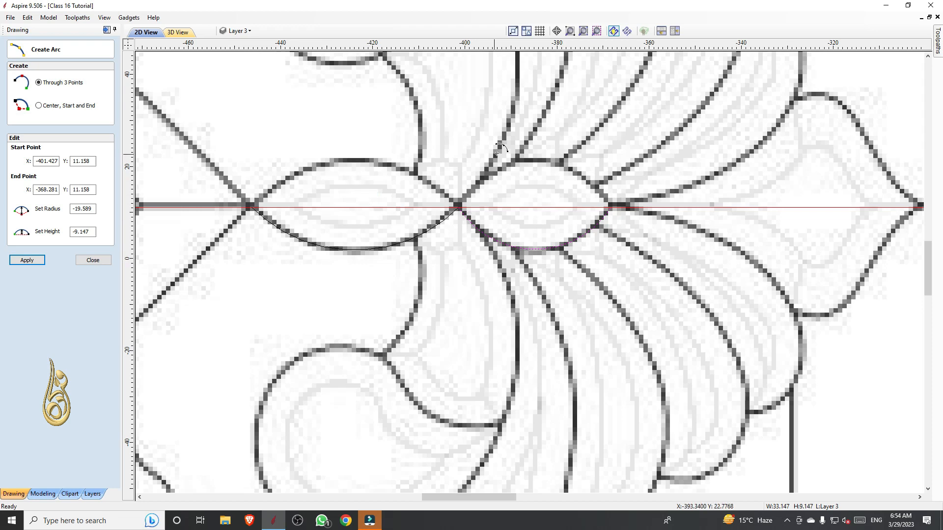
{"action": "scroll", "coordinate": [497, 150], "scroll_direction": "down", "scroll_amount": 4}
{"action": "scroll", "coordinate": [504, 183], "scroll_direction": "up", "scroll_amount": 5}
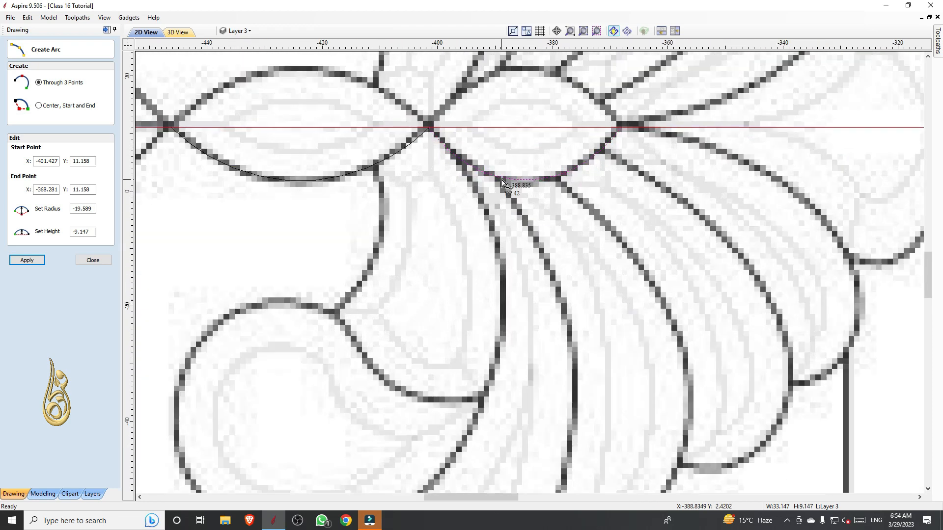
{"action": "scroll", "coordinate": [501, 182], "scroll_direction": "down", "scroll_amount": 2}
{"action": "scroll", "coordinate": [591, 181], "scroll_direction": "up", "scroll_amount": 3}
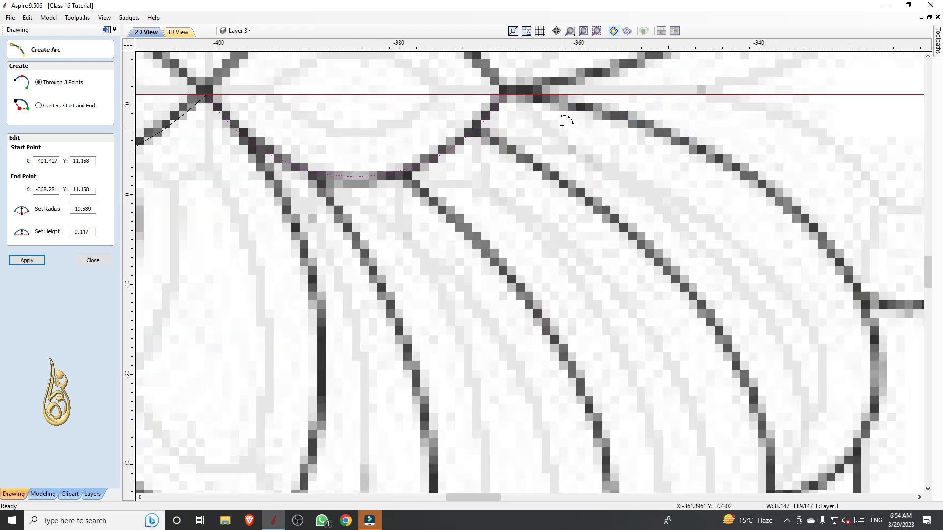
{"action": "left_click", "coordinate": [505, 96]}
{"action": "scroll", "coordinate": [505, 94], "scroll_direction": "down", "scroll_amount": 2}
{"action": "scroll", "coordinate": [694, 198], "scroll_direction": "up", "scroll_amount": 3}
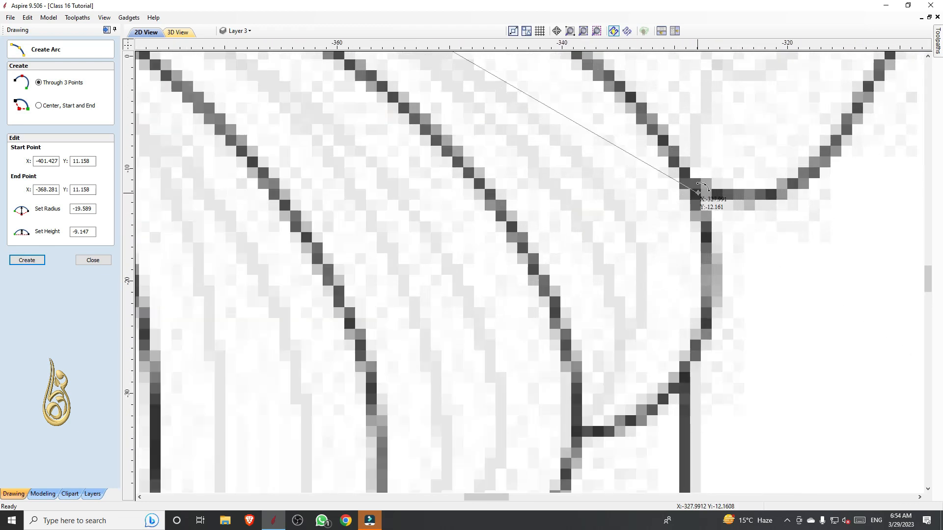
{"action": "left_click", "coordinate": [697, 195]}
{"action": "scroll", "coordinate": [697, 195], "scroll_direction": "down", "scroll_amount": 2}
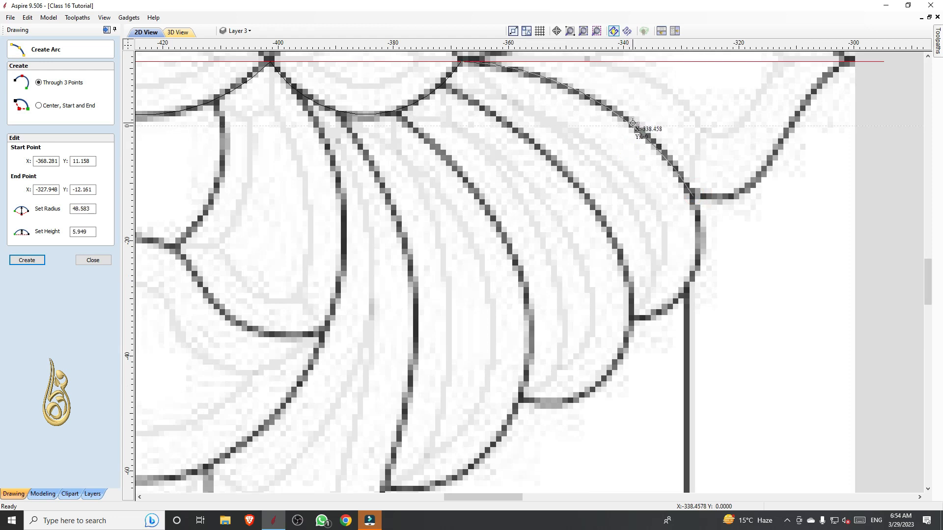
{"action": "left_click", "coordinate": [644, 129]}
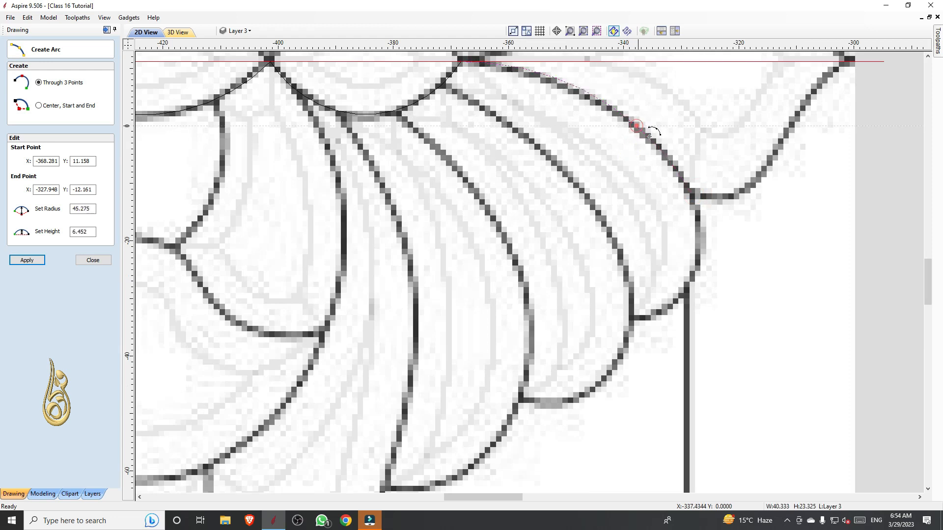
Trace the first petal's rounded outer end with an arc of about 16 mm radius down to its junction with the second petal
{"action": "left_click", "coordinate": [693, 198]}
{"action": "left_click", "coordinate": [633, 319]}
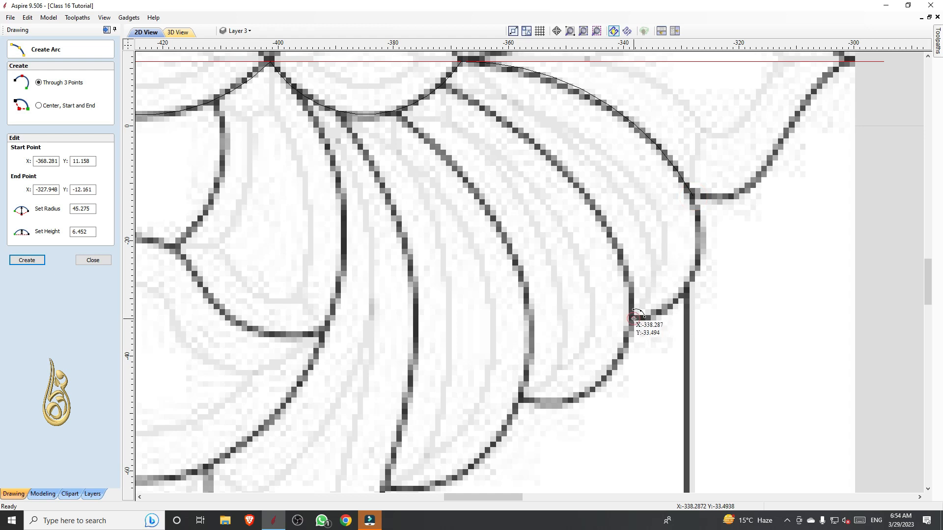
{"action": "left_click", "coordinate": [668, 299]}
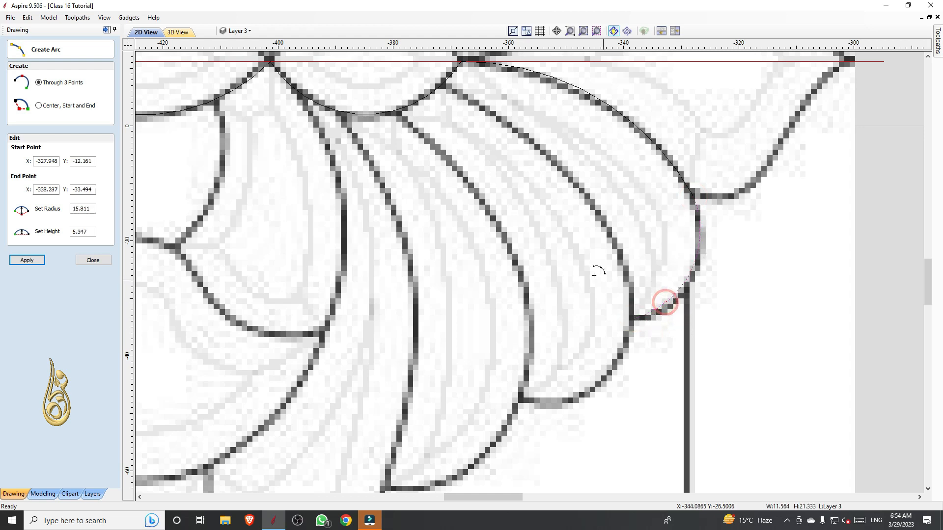
Trace the second petal's upper edge with an arc of about 48 mm radius from the smaller leaf to the first petal's lower end
{"action": "scroll", "coordinate": [582, 276], "scroll_direction": "down", "scroll_amount": 2}
{"action": "scroll", "coordinate": [540, 210], "scroll_direction": "up", "scroll_amount": 4}
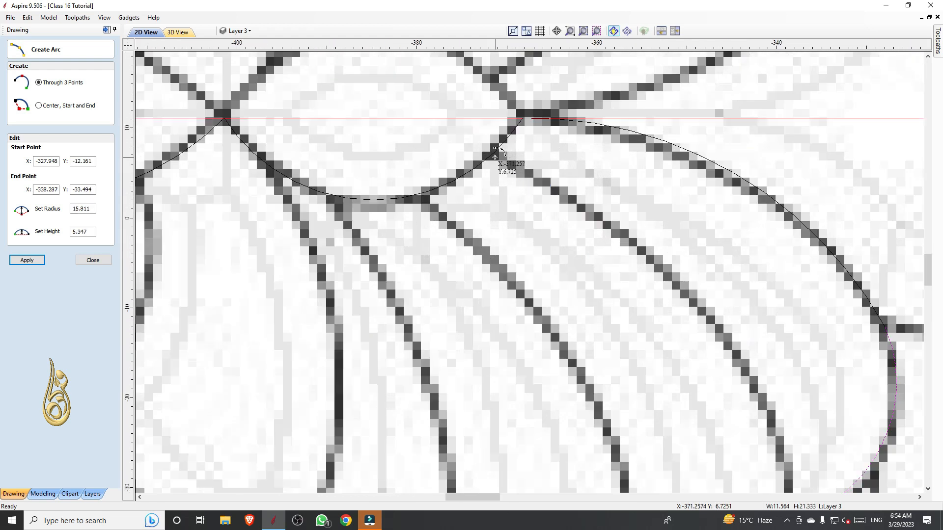
{"action": "left_click", "coordinate": [493, 157]}
{"action": "scroll", "coordinate": [494, 157], "scroll_direction": "down", "scroll_amount": 3}
{"action": "scroll", "coordinate": [627, 189], "scroll_direction": "up", "scroll_amount": 2}
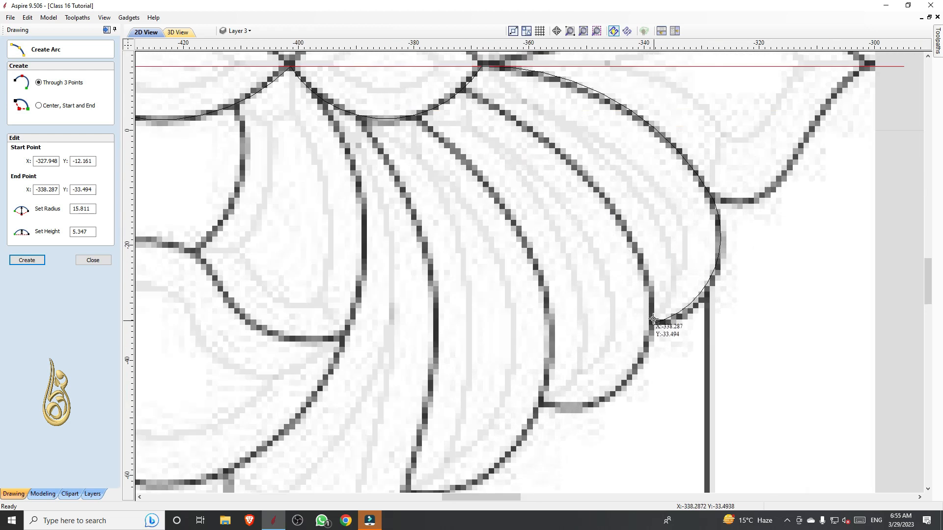
{"action": "left_click", "coordinate": [653, 319]}
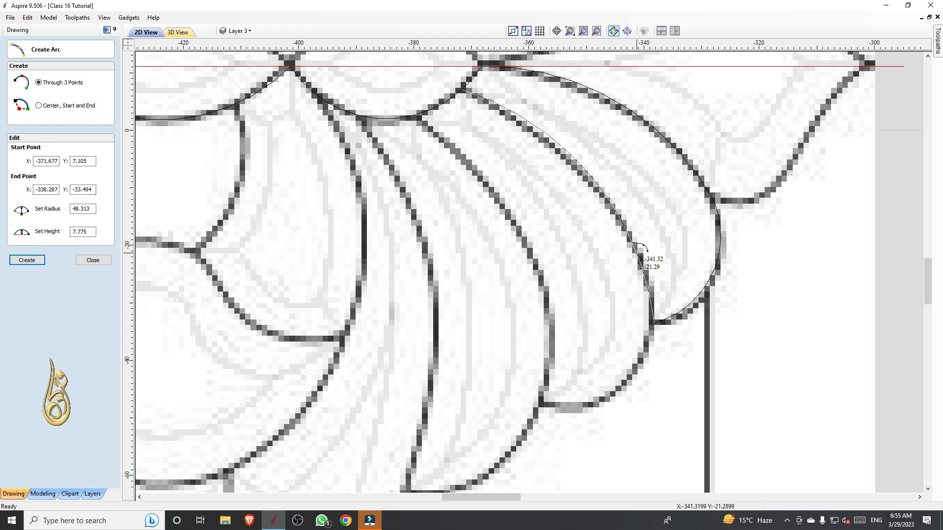
{"action": "left_click", "coordinate": [637, 249]}
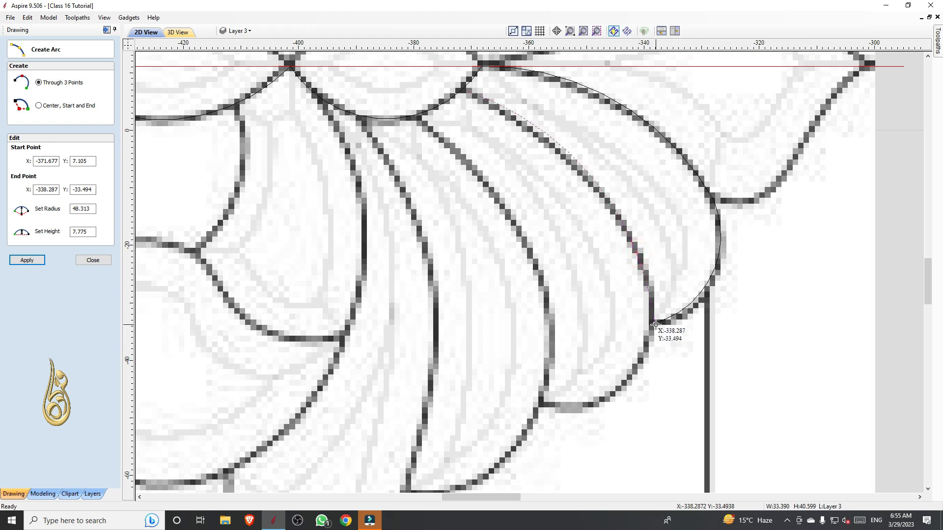
Trace the second petal's rounded outer end with an arc of about 15 mm radius down to its junction with the third petal
{"action": "scroll", "coordinate": [661, 340], "scroll_direction": "down", "scroll_amount": 2}
{"action": "scroll", "coordinate": [661, 344], "scroll_direction": "up", "scroll_amount": 3}
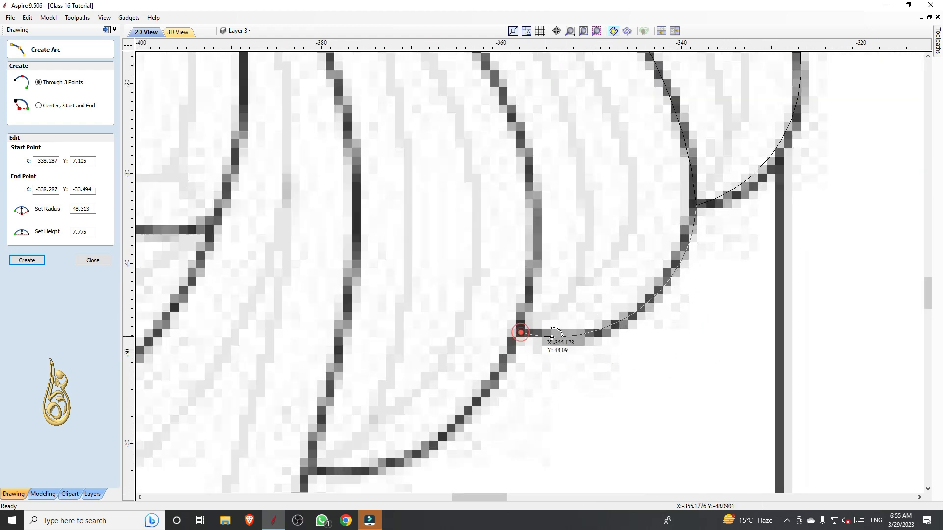
{"action": "left_click", "coordinate": [522, 333]}
{"action": "left_click", "coordinate": [568, 338]}
{"action": "scroll", "coordinate": [505, 227], "scroll_direction": "down", "scroll_amount": 4}
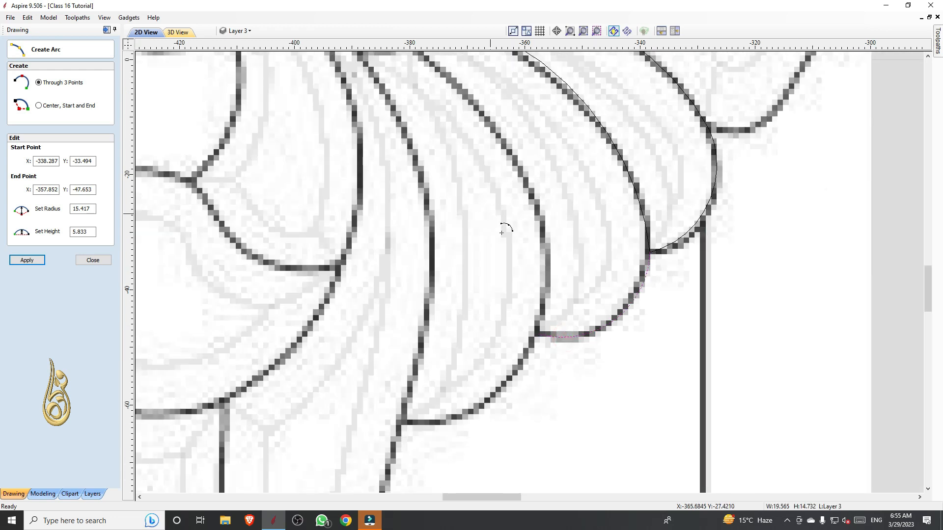
Trace the upper part of the third petal's outer edge with an arc of about 50 mm radius starting on the smaller leaf
{"action": "scroll", "coordinate": [440, 133], "scroll_direction": "up", "scroll_amount": 3}
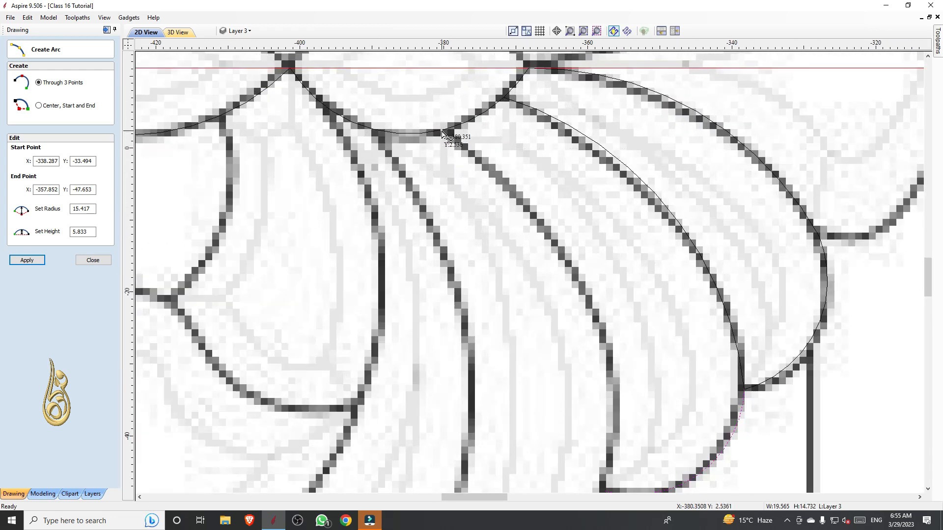
{"action": "left_click", "coordinate": [442, 133]}
{"action": "scroll", "coordinate": [537, 210], "scroll_direction": "down", "scroll_amount": 2}
{"action": "scroll", "coordinate": [585, 284], "scroll_direction": "up", "scroll_amount": 2}
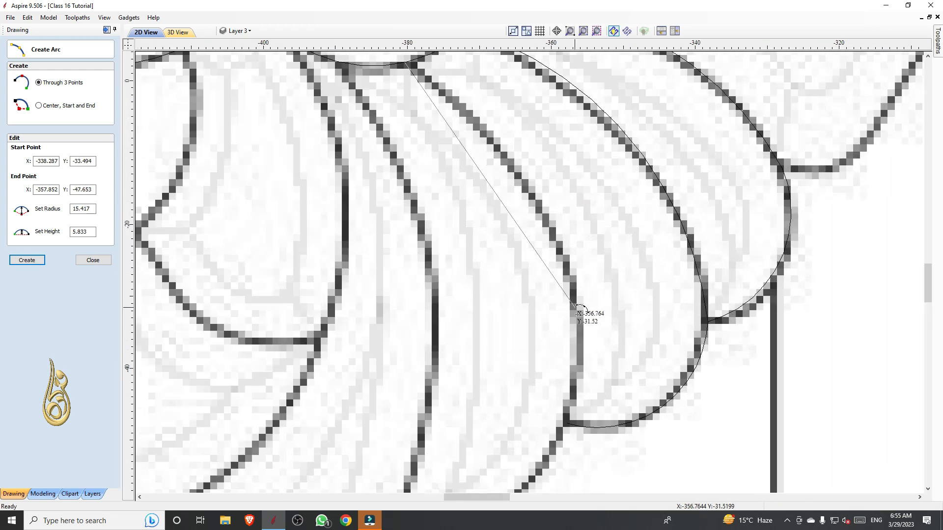
{"action": "left_click", "coordinate": [576, 328]}
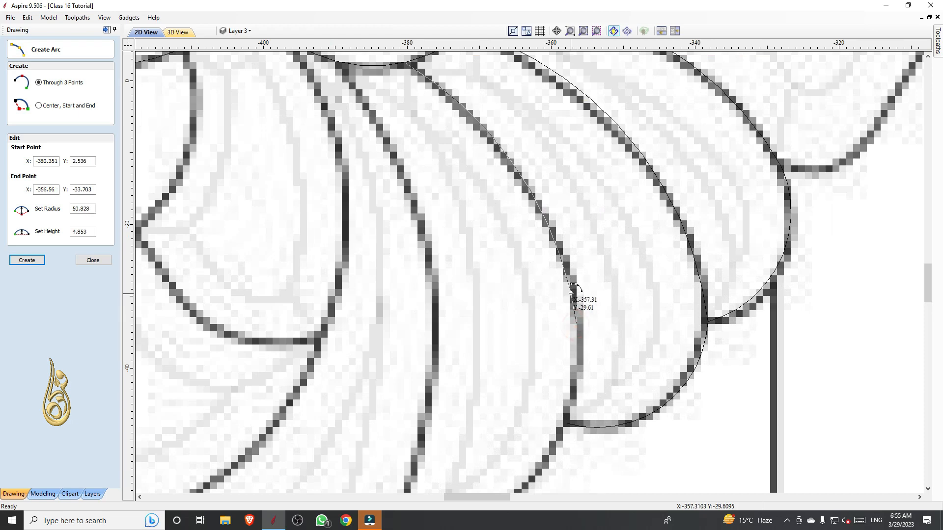
{"action": "left_click", "coordinate": [571, 293]}
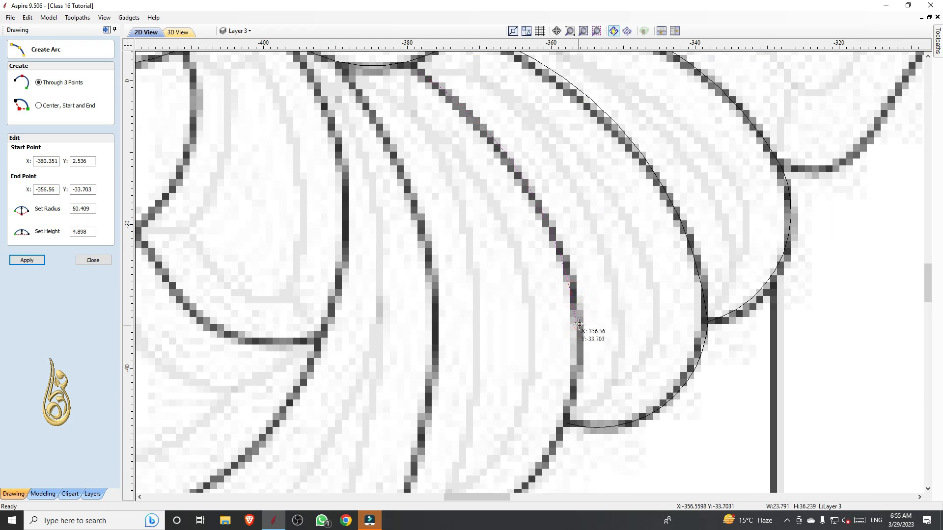
Continue the third petal's outline with an arc of about 24 mm radius from the last arc's end to the petal's lower tip
{"action": "left_click", "coordinate": [578, 323]}
{"action": "scroll", "coordinate": [582, 353], "scroll_direction": "down", "scroll_amount": 2}
{"action": "scroll", "coordinate": [493, 344], "scroll_direction": "up", "scroll_amount": 2}
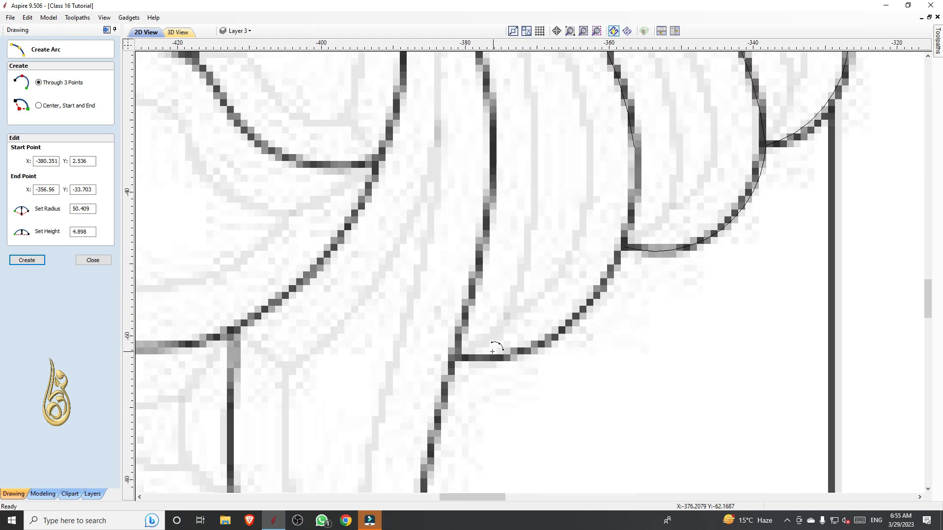
{"action": "left_click", "coordinate": [457, 357]}
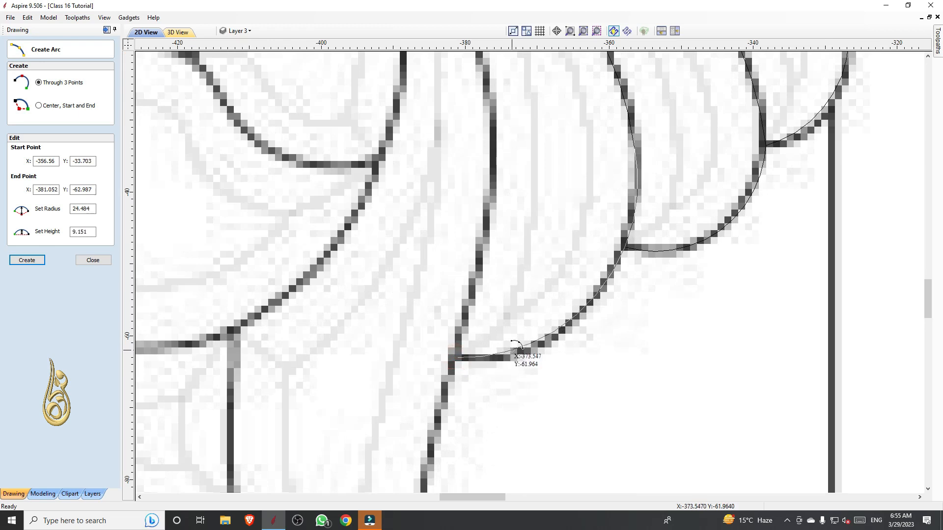
{"action": "left_click", "coordinate": [513, 350]}
{"action": "scroll", "coordinate": [473, 120], "scroll_direction": "down", "scroll_amount": 2}
{"action": "scroll", "coordinate": [444, 112], "scroll_direction": "up", "scroll_amount": 3}
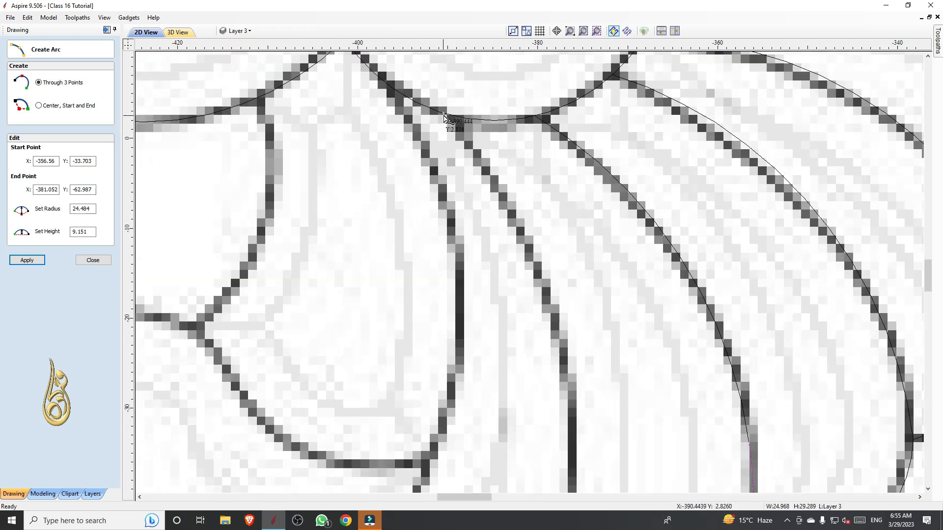
Trace the third petal's inner edge with an arc of about 63 mm radius from the smaller leaf down to the petal's lower tip
{"action": "scroll", "coordinate": [445, 117], "scroll_direction": "down", "scroll_amount": 2}
{"action": "left_click", "coordinate": [505, 421]}
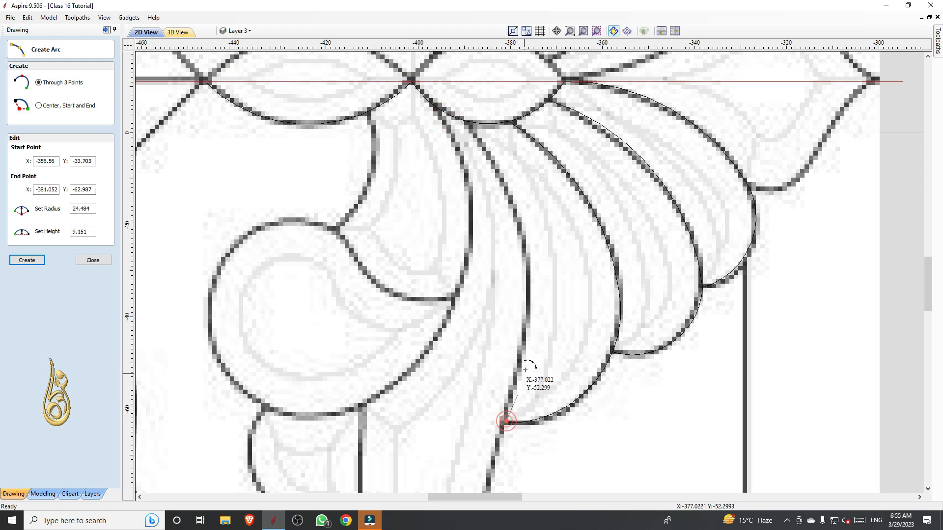
{"action": "left_click", "coordinate": [524, 358]}
Trace the long leaf's outer edge with an arc of about 73 mm radius from the third petal's lower tip to the leaf's pointed end
{"action": "scroll", "coordinate": [592, 239], "scroll_direction": "down", "scroll_amount": 3}
{"action": "scroll", "coordinate": [558, 351], "scroll_direction": "up", "scroll_amount": 4}
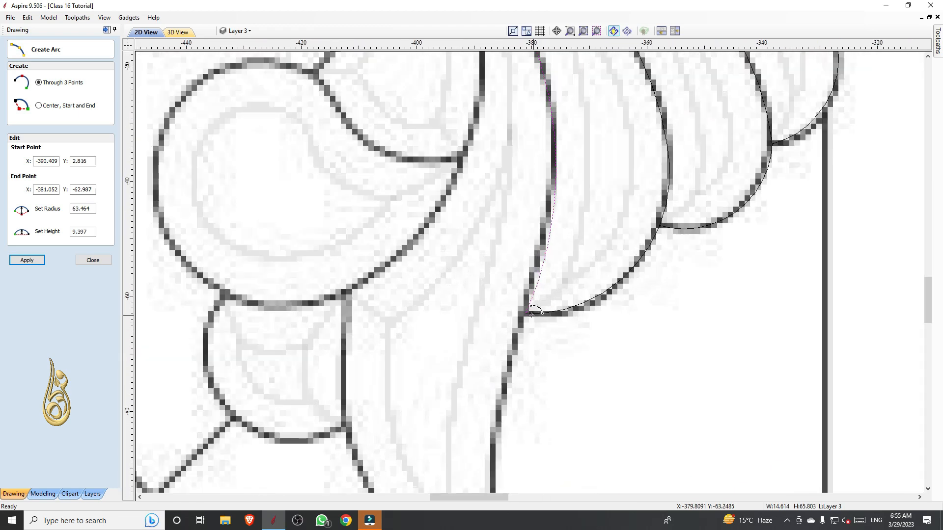
{"action": "left_click", "coordinate": [531, 315]}
{"action": "scroll", "coordinate": [541, 343], "scroll_direction": "down", "scroll_amount": 2}
{"action": "scroll", "coordinate": [546, 370], "scroll_direction": "up", "scroll_amount": 3}
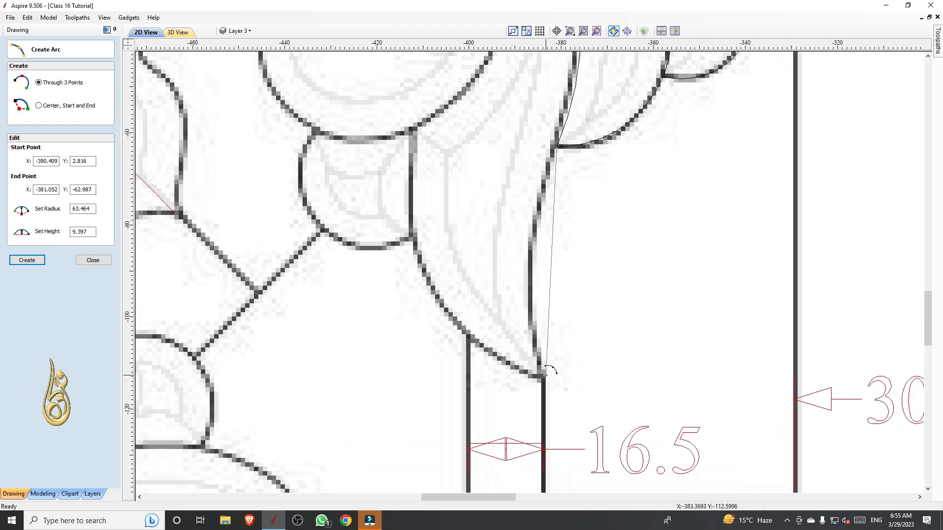
{"action": "left_click", "coordinate": [545, 374]}
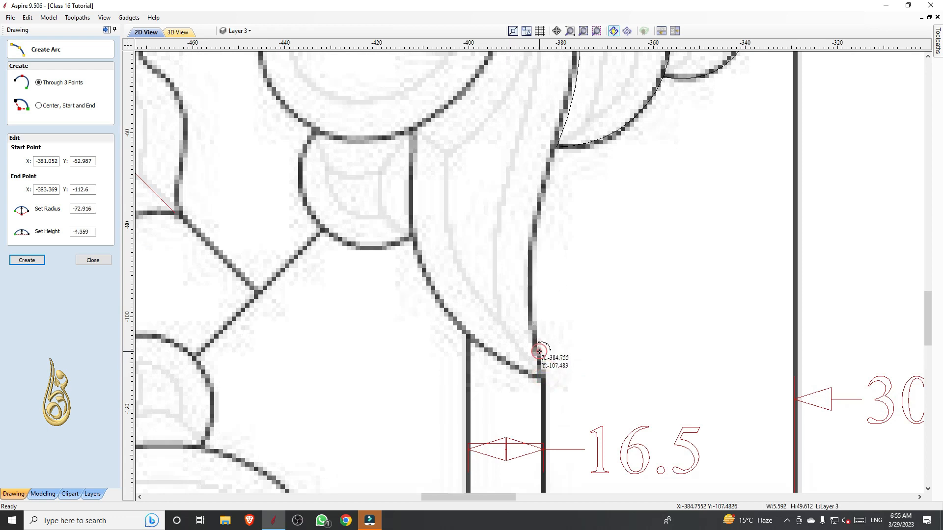
{"action": "left_click", "coordinate": [537, 351]}
Trace the long leaf's inner edge with an arc of about 43 mm radius from its junction with the round scroll to the leaf's pointed end
{"action": "left_click", "coordinate": [412, 130]}
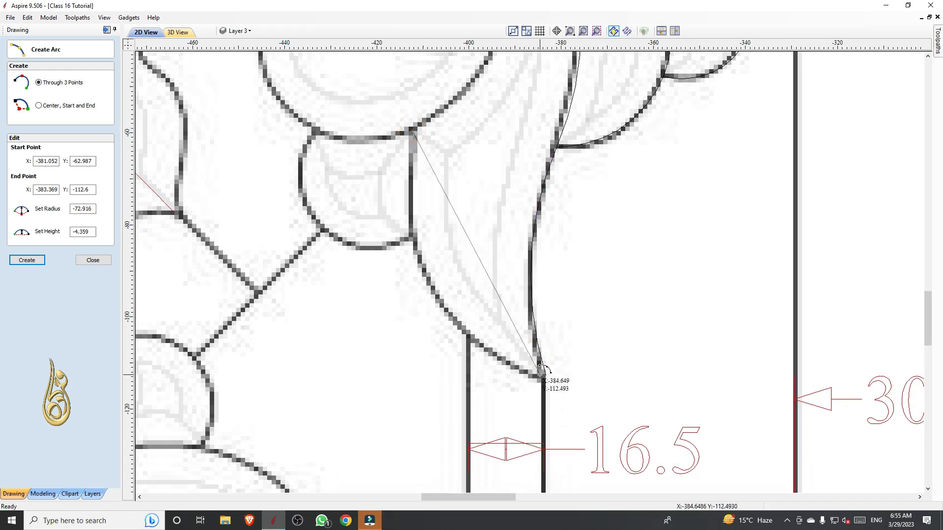
{"action": "left_click", "coordinate": [543, 376]}
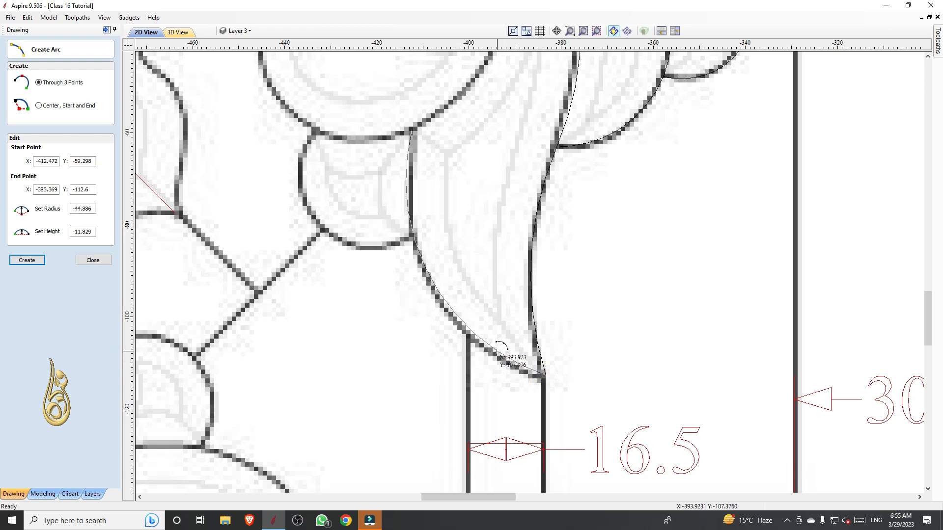
{"action": "left_click", "coordinate": [493, 351]}
Trace the small bud below the round scroll with an arc of about 16 mm radius ending on the long leaf's inner edge
{"action": "left_click", "coordinate": [313, 133]}
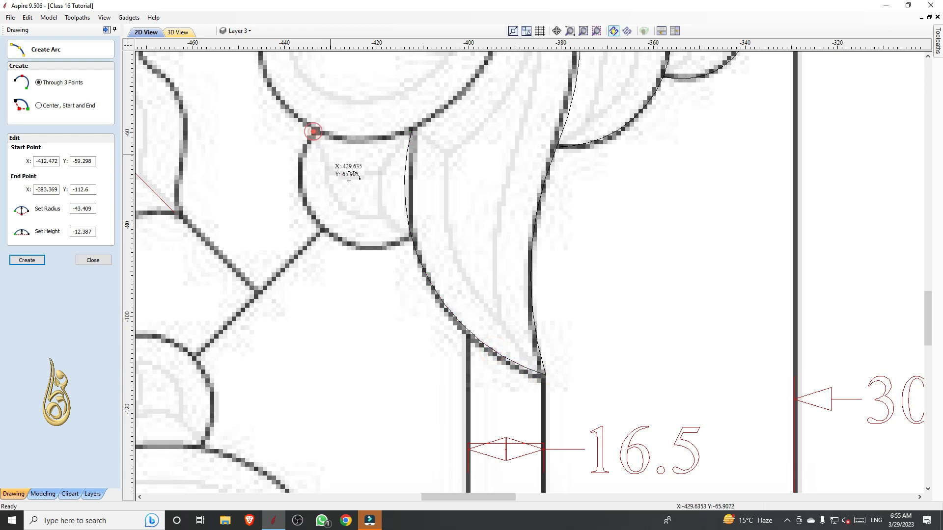
{"action": "left_click", "coordinate": [410, 238]}
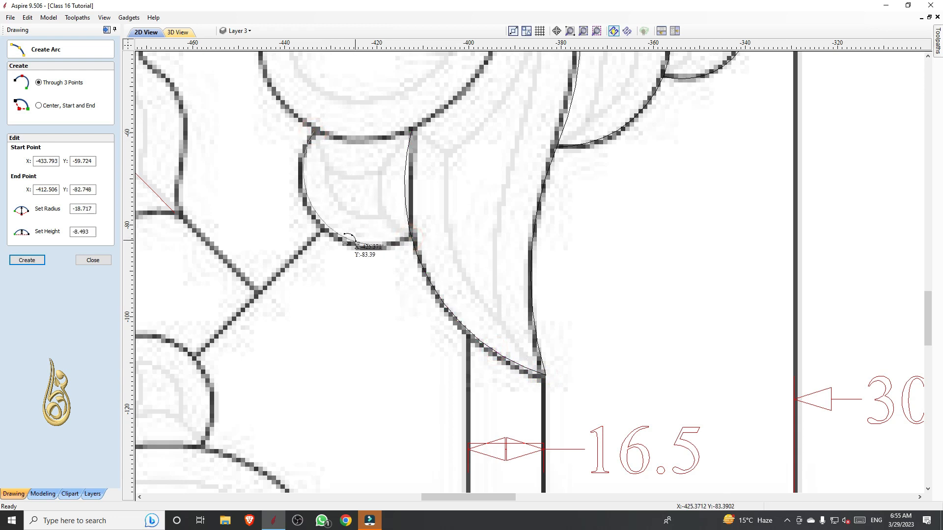
{"action": "left_click", "coordinate": [319, 216]}
Trace the short edge between the larger upper leaf and the round scroll with an arc of about 22 mm radius
{"action": "scroll", "coordinate": [391, 300], "scroll_direction": "down", "scroll_amount": 2}
{"action": "scroll", "coordinate": [420, 143], "scroll_direction": "down", "scroll_amount": 2}
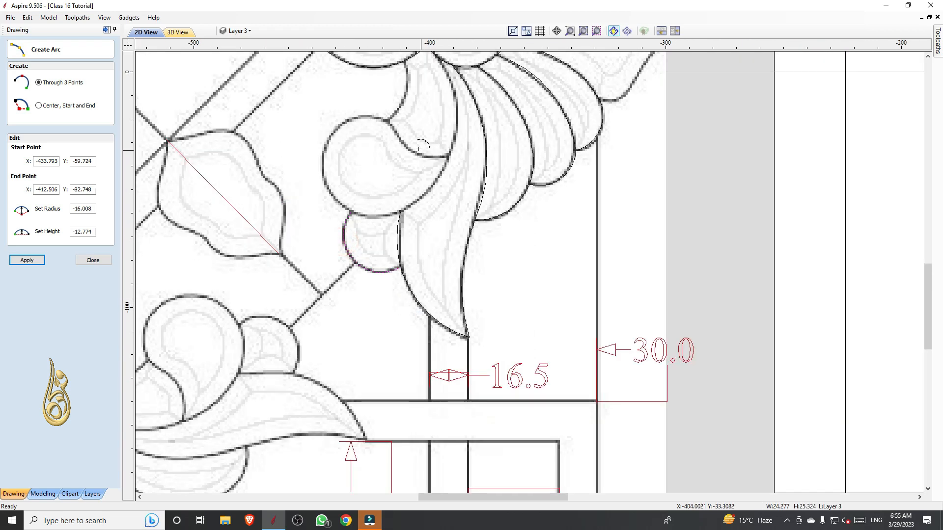
{"action": "scroll", "coordinate": [407, 80], "scroll_direction": "up", "scroll_amount": 4}
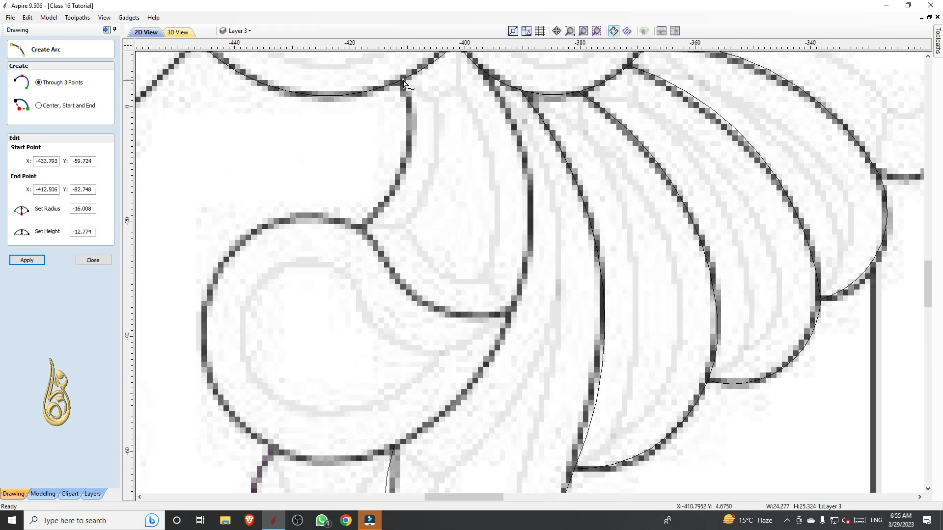
{"action": "left_click", "coordinate": [404, 79]}
{"action": "left_click", "coordinate": [363, 225]}
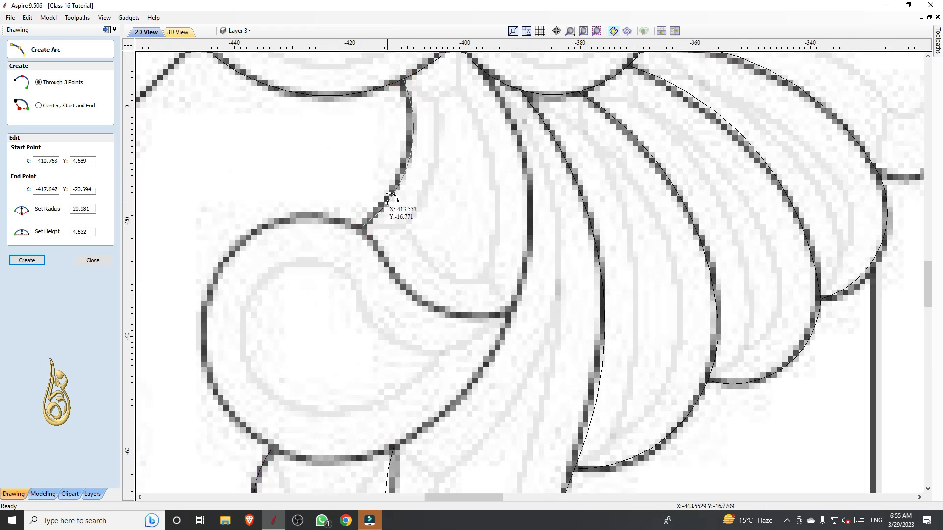
{"action": "left_click", "coordinate": [388, 199]}
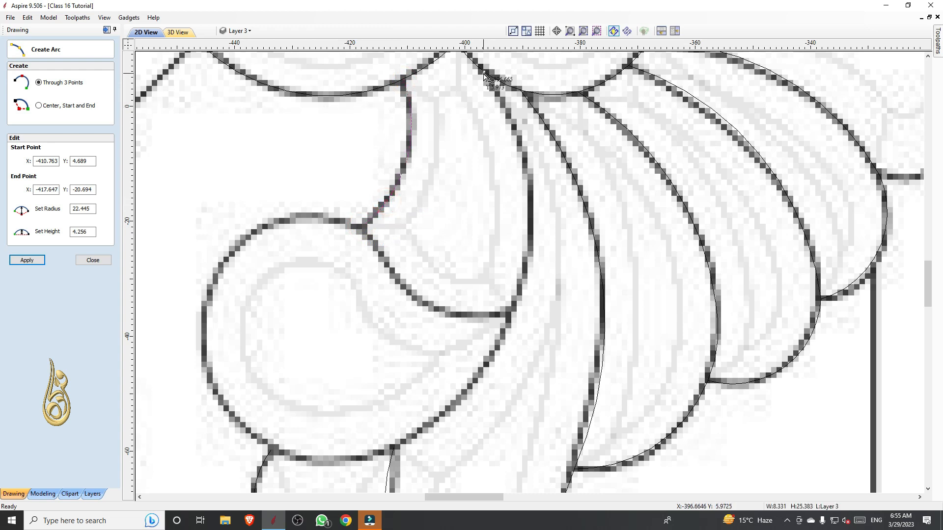
Trace the curve from the smaller upper leaf down to the scroll's junction with the long leaf with an arc of about 46 mm radius
{"action": "left_click", "coordinate": [486, 77]}
{"action": "scroll", "coordinate": [486, 81], "scroll_direction": "down", "scroll_amount": 2}
{"action": "left_click", "coordinate": [451, 297]}
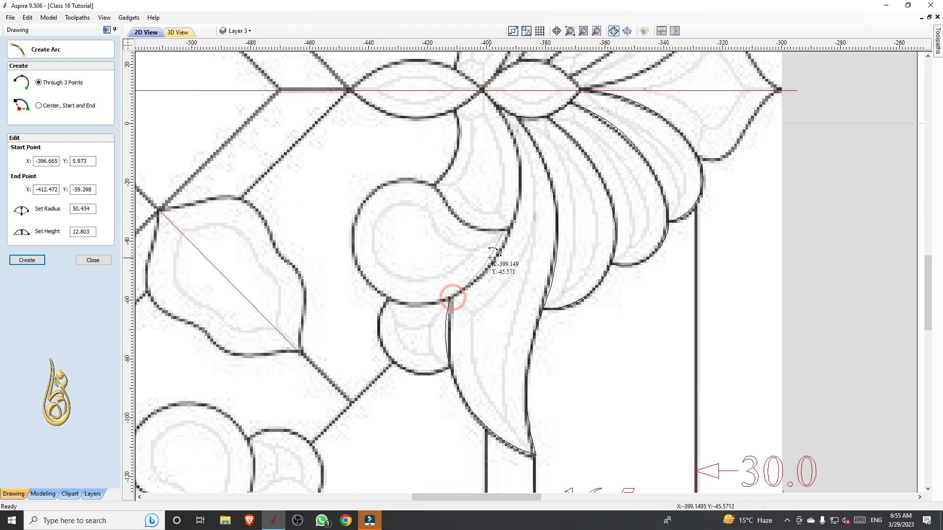
{"action": "left_click", "coordinate": [498, 253]}
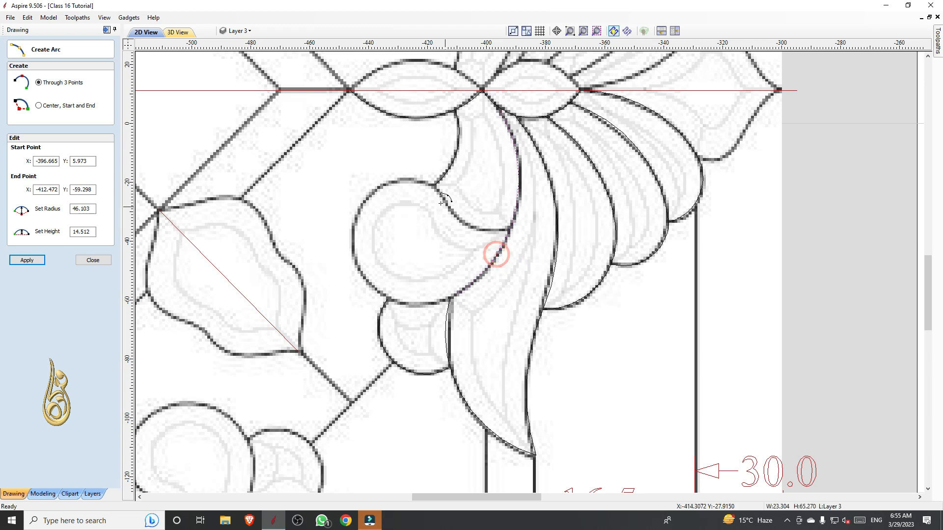
Trace the round scroll's outer rim with arcs of about 23 mm and 20 mm radius and its inner edge with an arc of about 22 mm radius
{"action": "scroll", "coordinate": [443, 197], "scroll_direction": "up", "scroll_amount": 3}
{"action": "scroll", "coordinate": [441, 179], "scroll_direction": "down", "scroll_amount": 2}
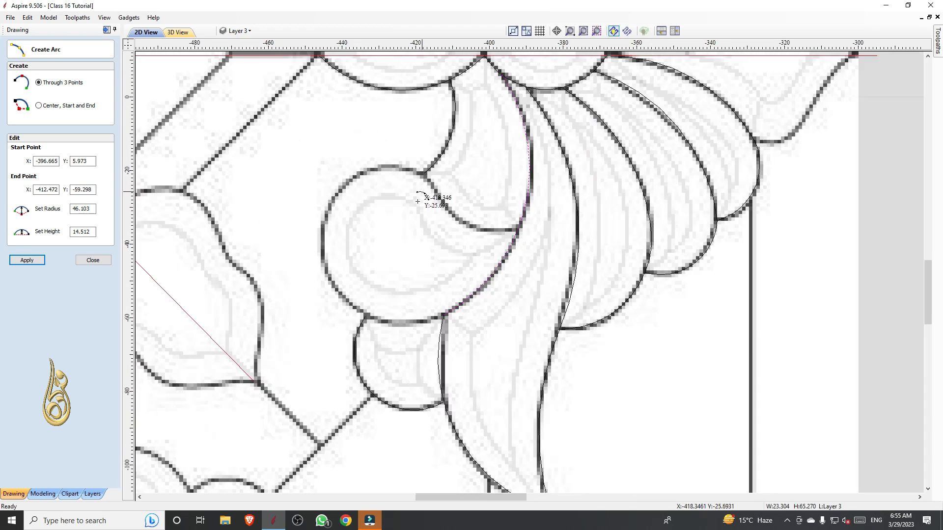
{"action": "left_click", "coordinate": [443, 317]}
{"action": "left_click", "coordinate": [322, 247]}
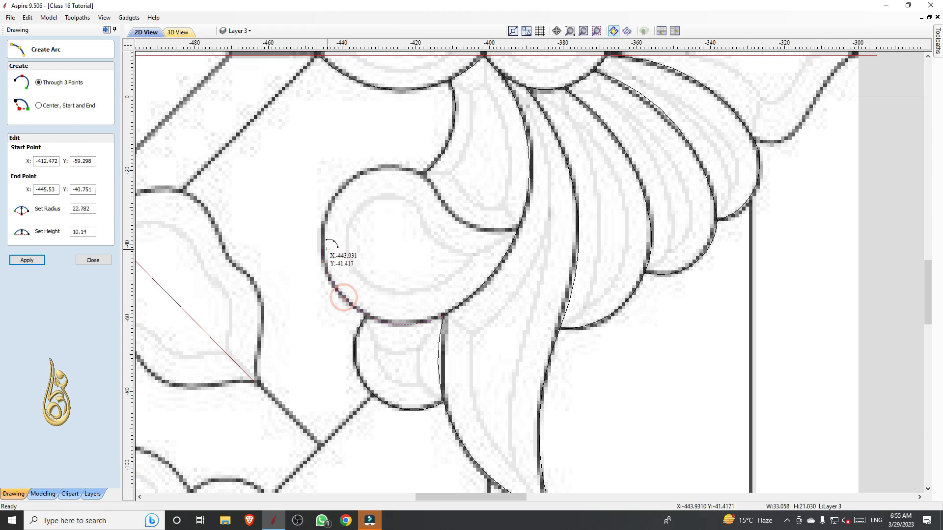
{"action": "left_click", "coordinate": [422, 174]}
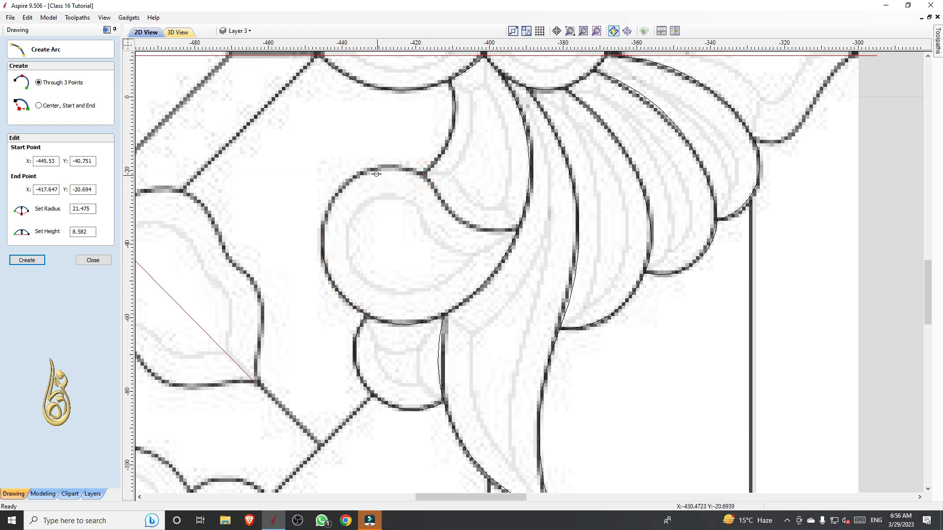
{"action": "left_click", "coordinate": [425, 176]}
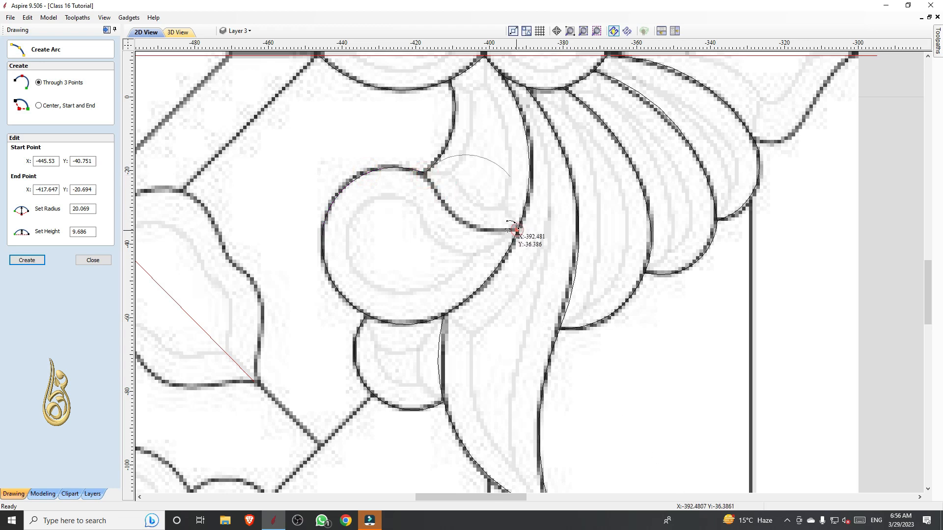
{"action": "left_click", "coordinate": [479, 228]}
Trace the rounded lower part of the motif's end petal with an arc of about 12 mm radius starting at the first petal
{"action": "scroll", "coordinate": [413, 270], "scroll_direction": "down", "scroll_amount": 3}
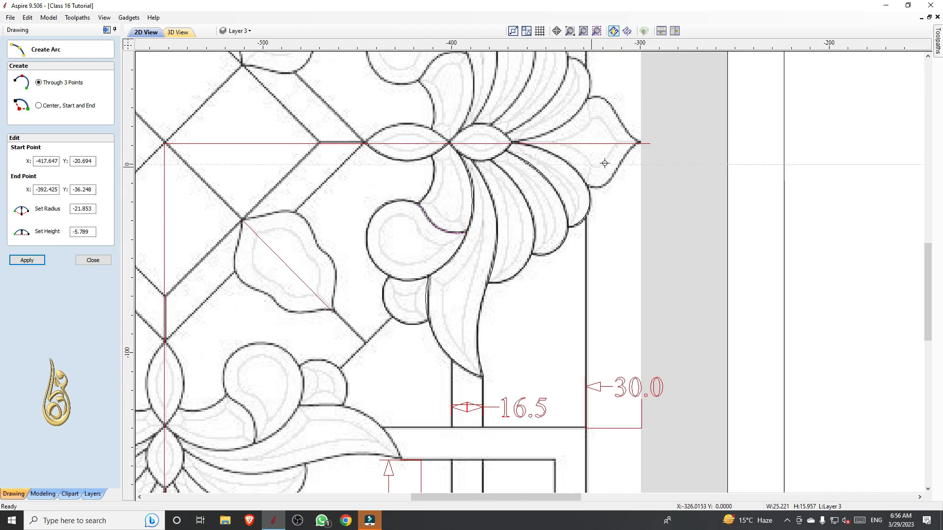
{"action": "scroll", "coordinate": [605, 163], "scroll_direction": "up", "scroll_amount": 6}
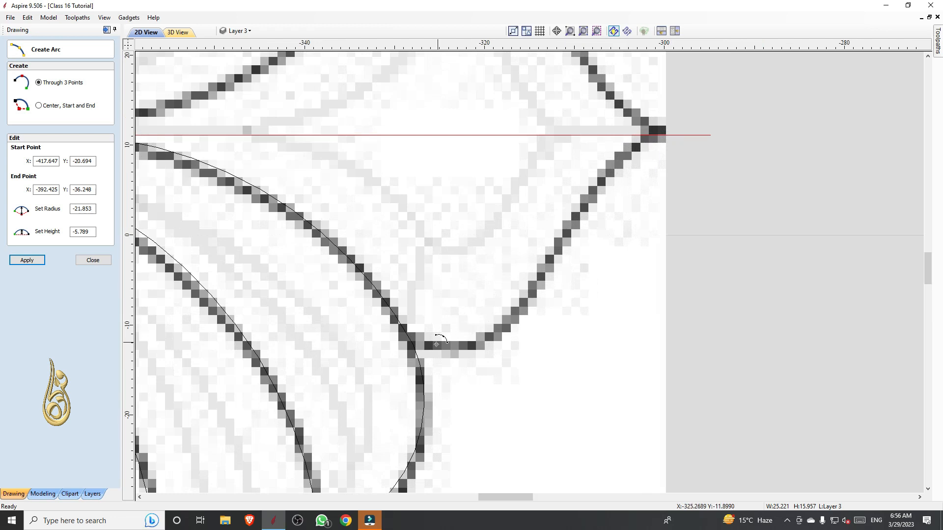
{"action": "left_click", "coordinate": [411, 342]}
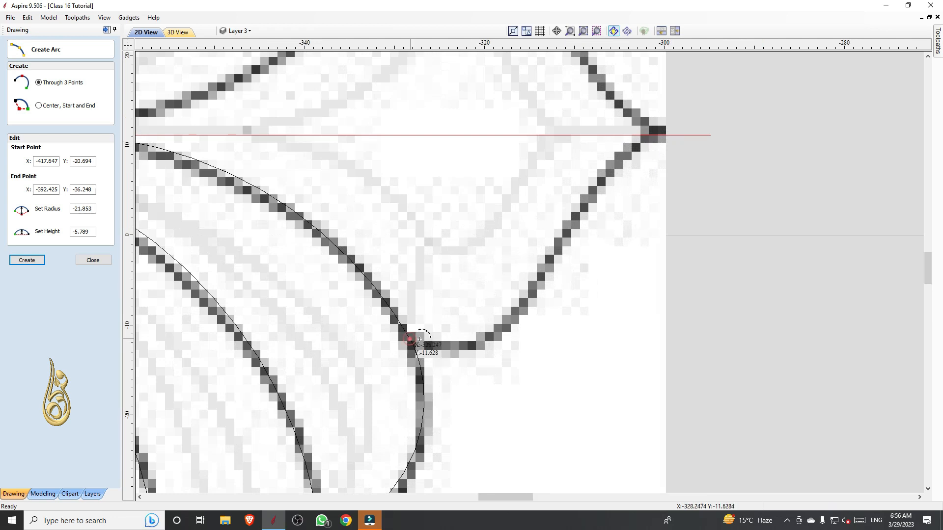
{"action": "left_click", "coordinate": [548, 260]}
{"action": "left_click", "coordinate": [533, 298]}
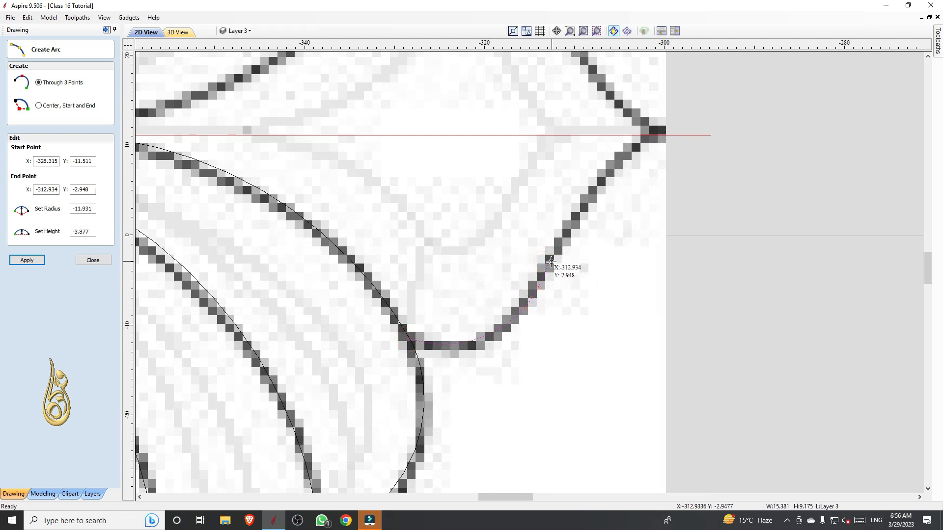
Continue the end petal's edge with an arc from the last arc's end to the pointed tip on the horizontal centreline
{"action": "left_click", "coordinate": [550, 262]}
{"action": "left_click", "coordinate": [657, 132]}
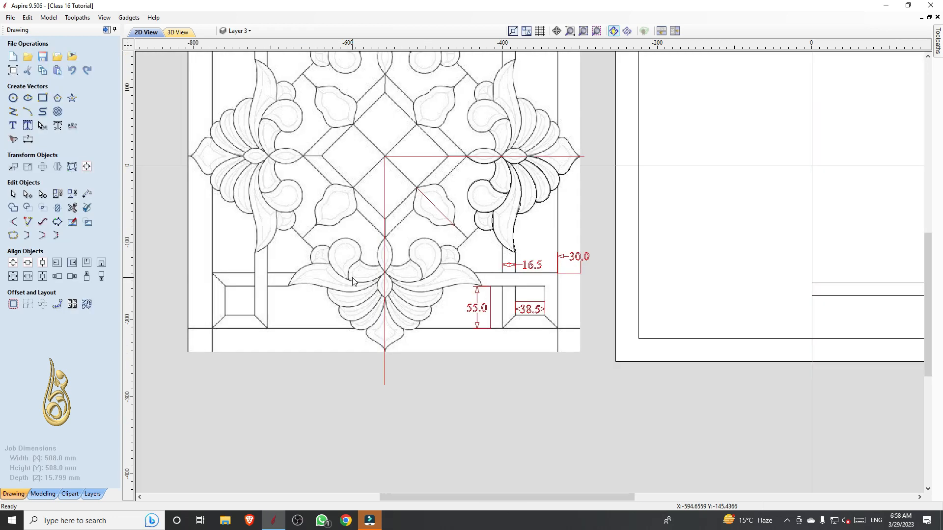
{"action": "scroll", "coordinate": [413, 215], "scroll_direction": "up", "scroll_amount": 3}
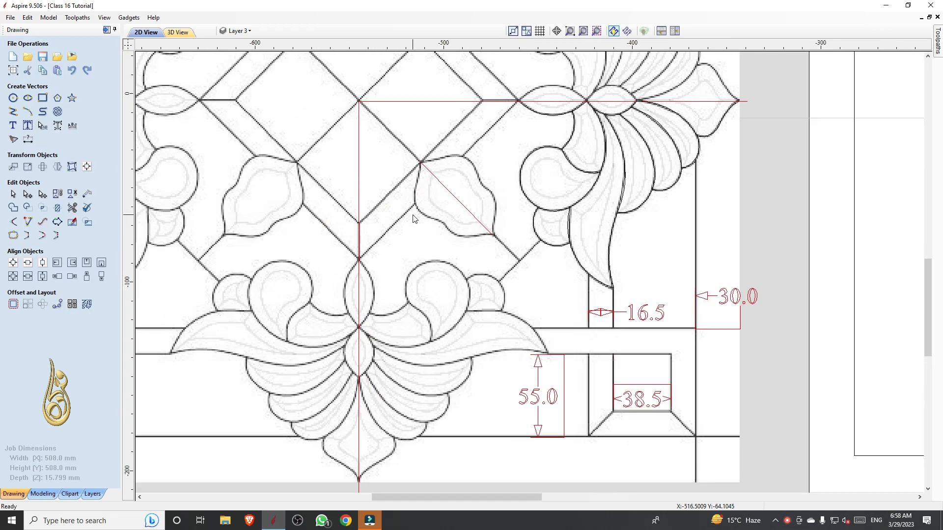
Draw an open five-point polyline, about 51 by 50 mm, along the diagonal leaf's lower edge from its upper tip to its lower tip
{"action": "left_click", "coordinate": [13, 111]}
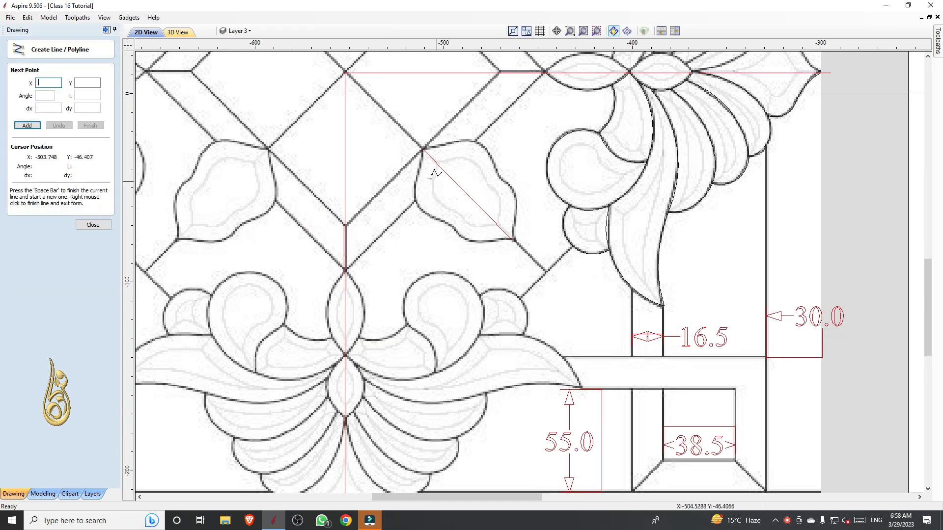
{"action": "scroll", "coordinate": [431, 172], "scroll_direction": "up", "scroll_amount": 5}
{"action": "left_click", "coordinate": [422, 91]}
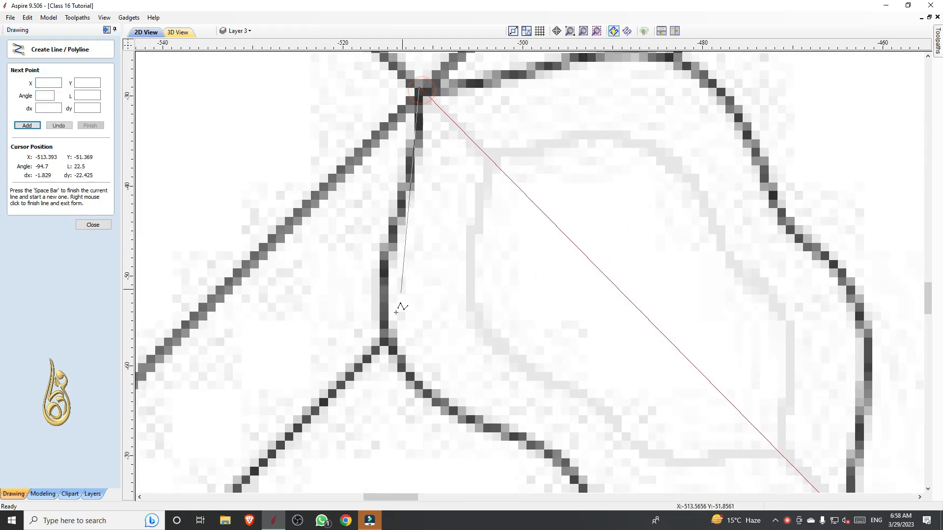
{"action": "left_click", "coordinate": [384, 341]}
{"action": "scroll", "coordinate": [303, 200], "scroll_direction": "down", "scroll_amount": 4}
{"action": "scroll", "coordinate": [429, 350], "scroll_direction": "up", "scroll_amount": 3}
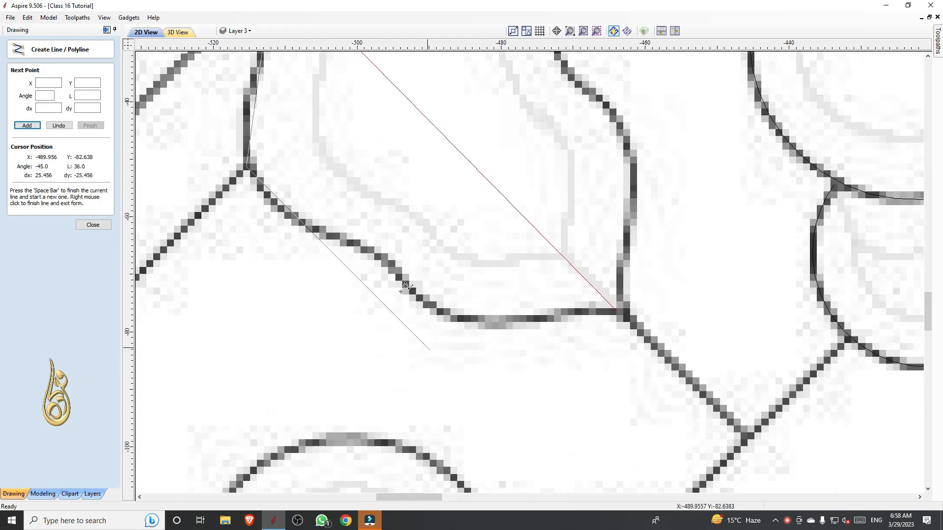
{"action": "left_click", "coordinate": [383, 258]}
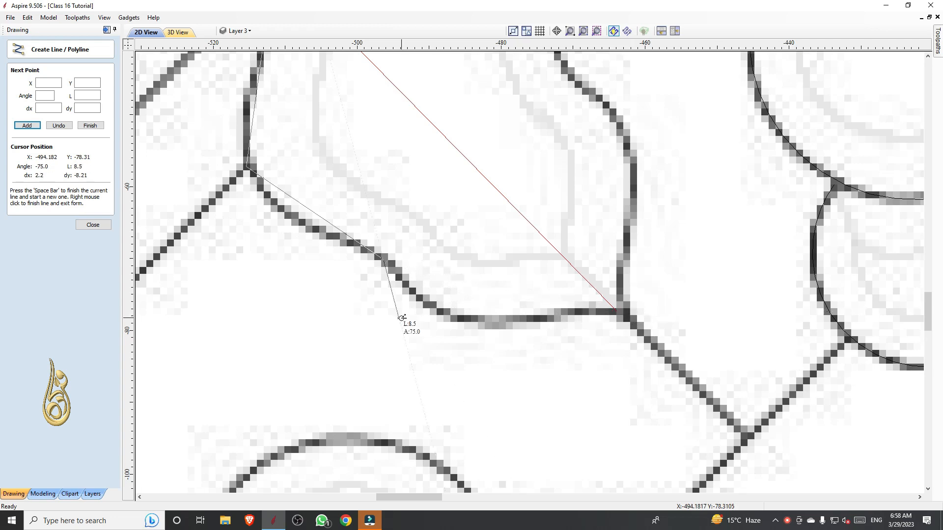
{"action": "left_click", "coordinate": [452, 318]}
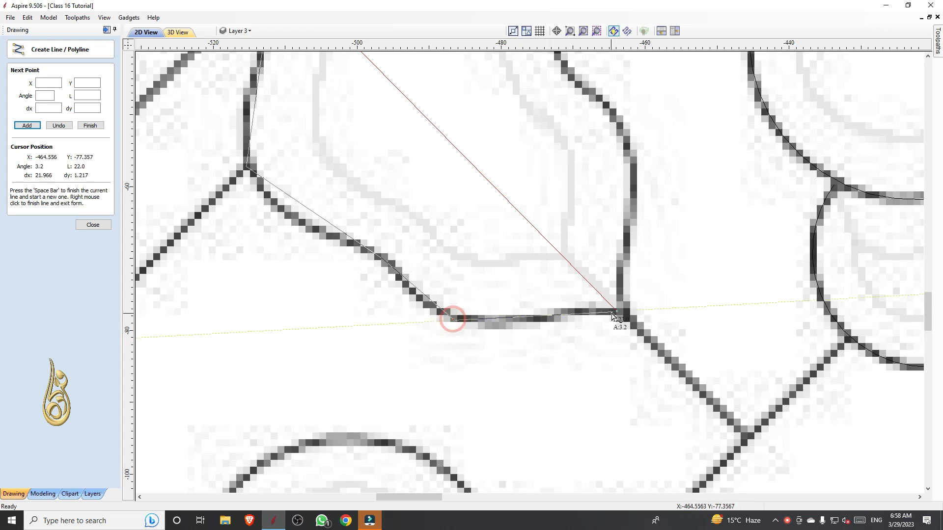
{"action": "left_click", "coordinate": [617, 310]}
{"action": "right_click", "coordinate": [493, 310]}
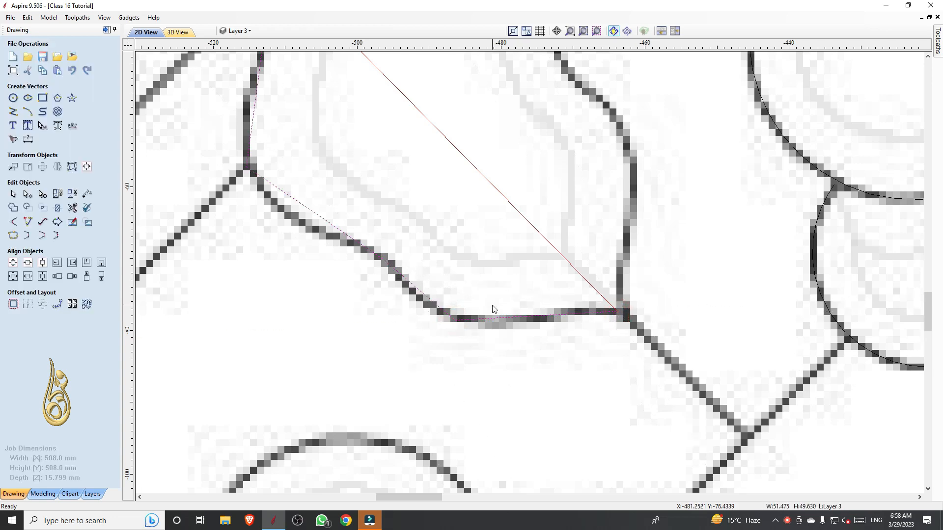
Smooth the polyline's node at the leaf's branch junction and bend the span above it to follow the reference outline
{"action": "key", "text": "n"}
{"action": "scroll", "coordinate": [493, 307], "scroll_direction": "down", "scroll_amount": 3}
{"action": "scroll", "coordinate": [345, 238], "scroll_direction": "up", "scroll_amount": 4}
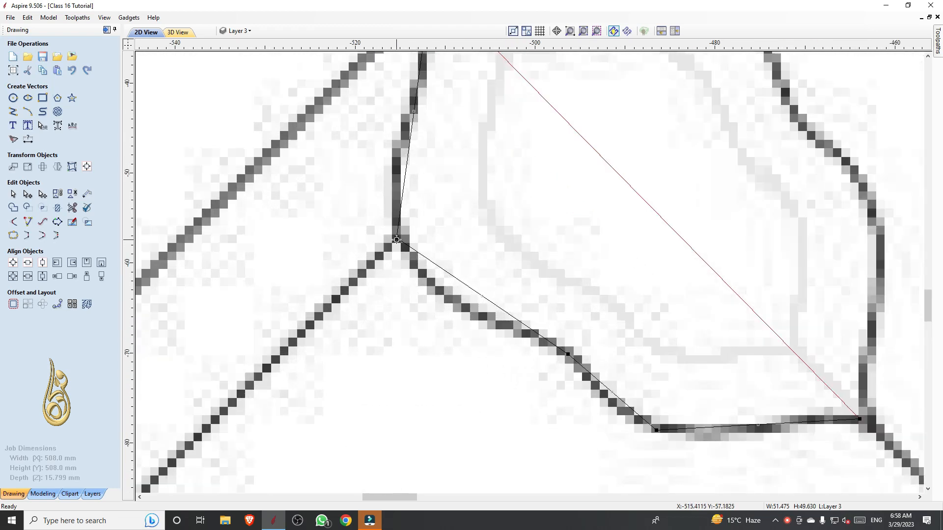
{"action": "key", "text": "s"}
{"action": "scroll", "coordinate": [401, 194], "scroll_direction": "down", "scroll_amount": 2}
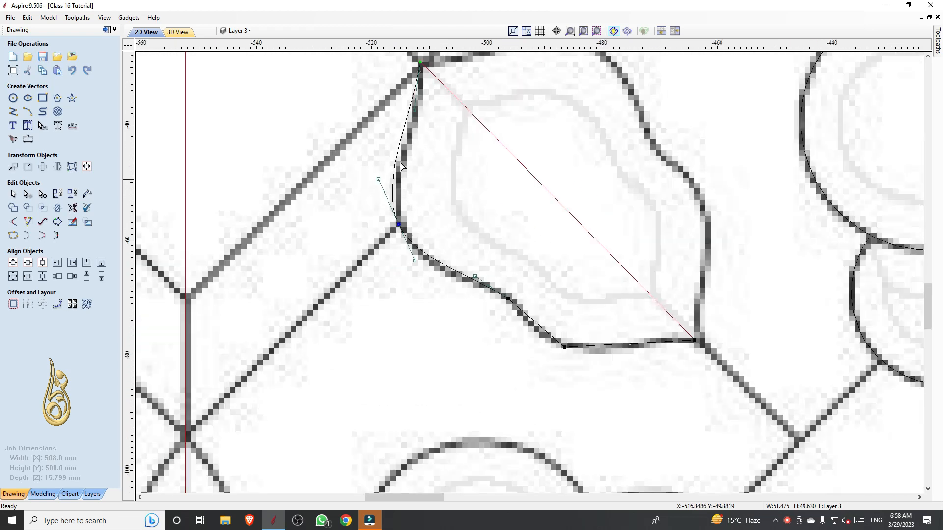
{"action": "scroll", "coordinate": [404, 133], "scroll_direction": "up", "scroll_amount": 3}
{"action": "left_click_drag", "start_coordinate": [421, 85], "coordinate": [447, 102]}
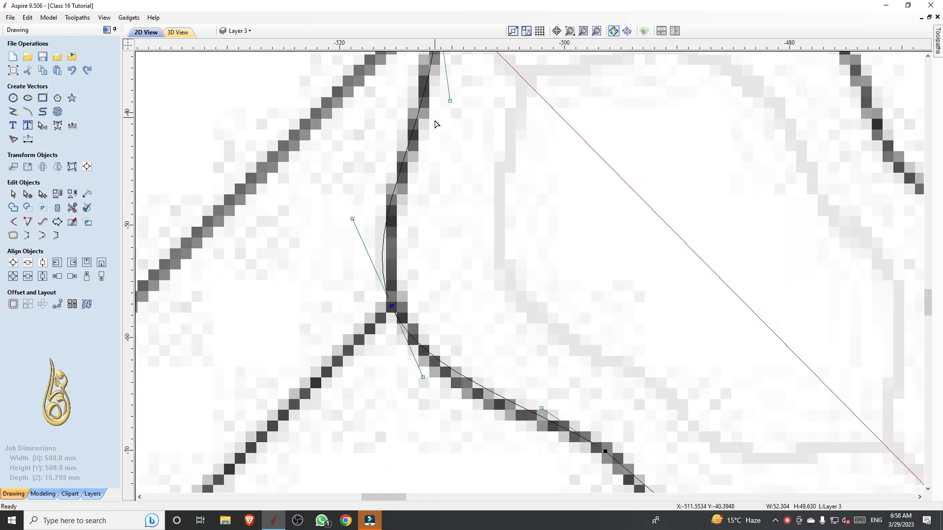
Smooth the leaf polyline's two lower nodes and adjust their curve handles to follow the reference outline down to the lower tip
{"action": "scroll", "coordinate": [421, 200], "scroll_direction": "down", "scroll_amount": 2}
{"action": "scroll", "coordinate": [493, 245], "scroll_direction": "up", "scroll_amount": 3}
{"action": "scroll", "coordinate": [493, 245], "scroll_direction": "up", "scroll_amount": 1}
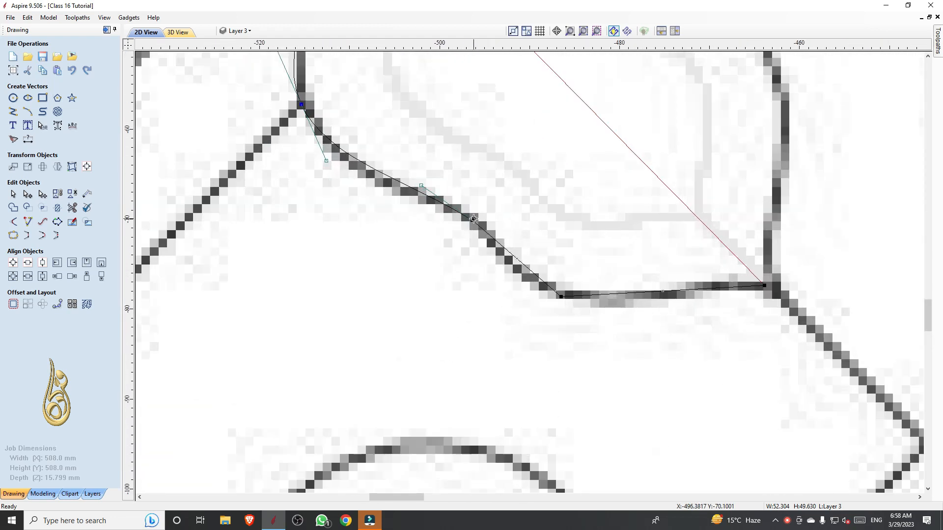
{"action": "left_click", "coordinate": [473, 219]}
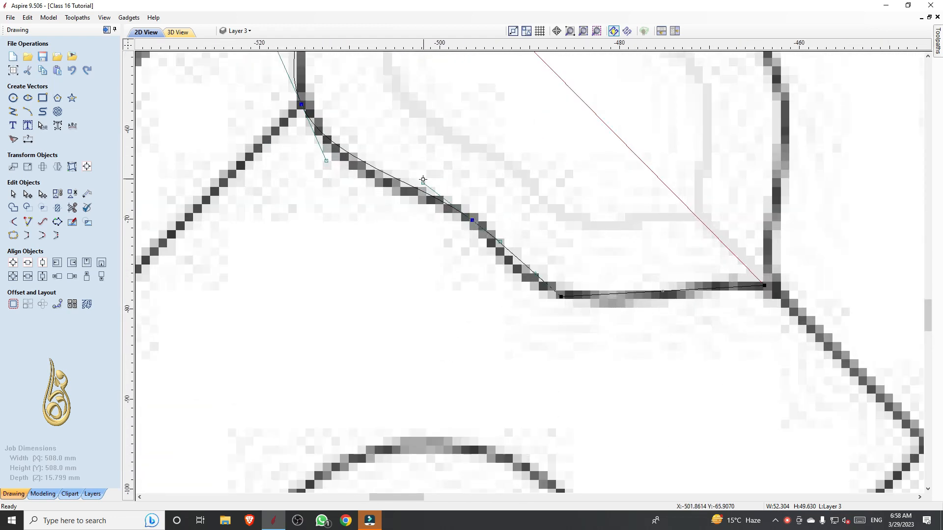
{"action": "left_click_drag", "start_coordinate": [422, 182], "coordinate": [412, 195]}
{"action": "key", "text": "s"}
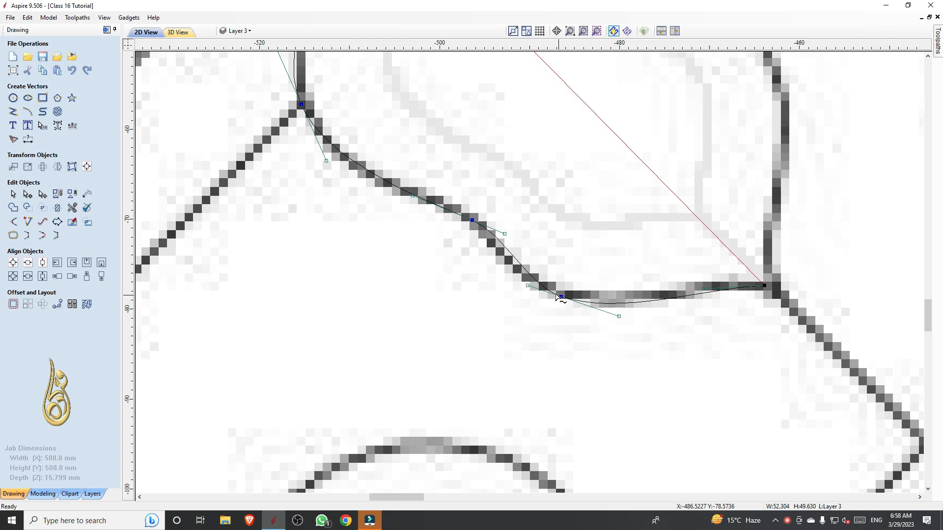
{"action": "left_click_drag", "start_coordinate": [527, 286], "coordinate": [511, 285]}
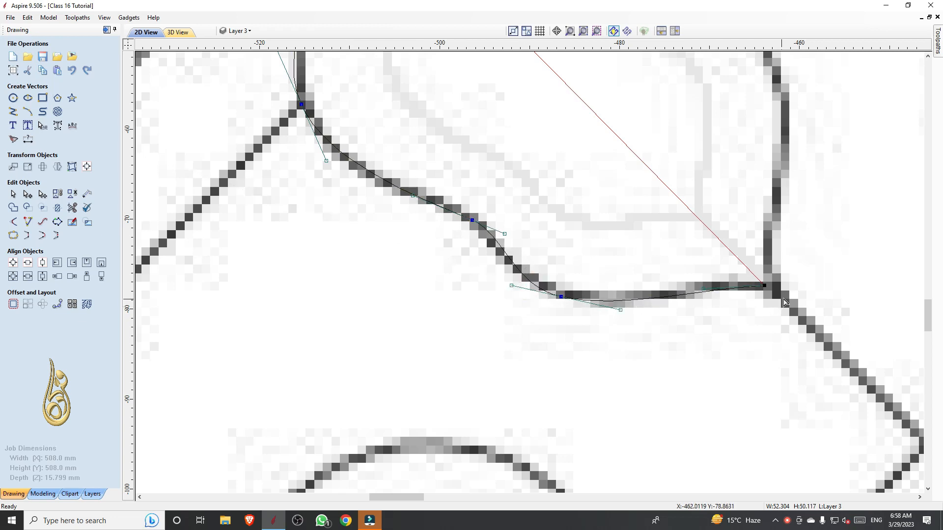
{"action": "scroll", "coordinate": [701, 295], "scroll_direction": "up", "scroll_amount": 1}
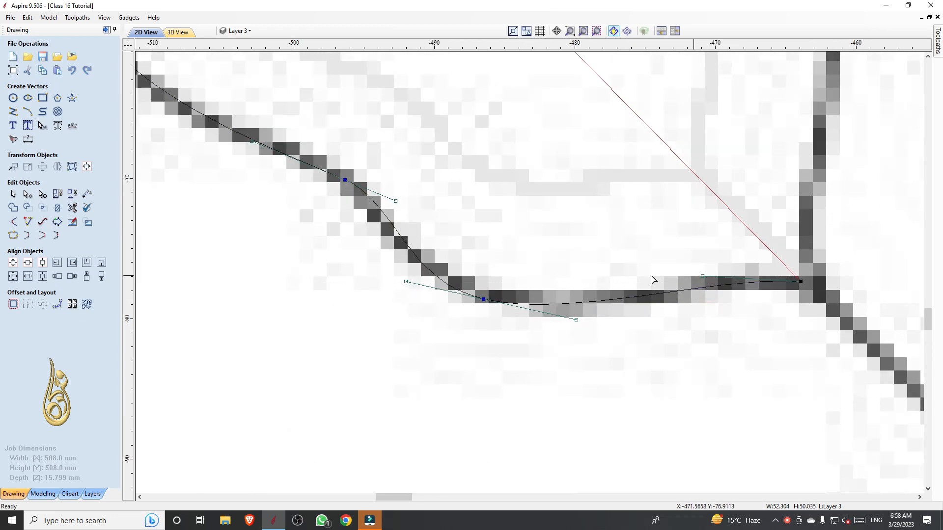
{"action": "scroll", "coordinate": [655, 278], "scroll_direction": "down", "scroll_amount": 2}
{"action": "scroll", "coordinate": [427, 256], "scroll_direction": "down", "scroll_amount": 2}
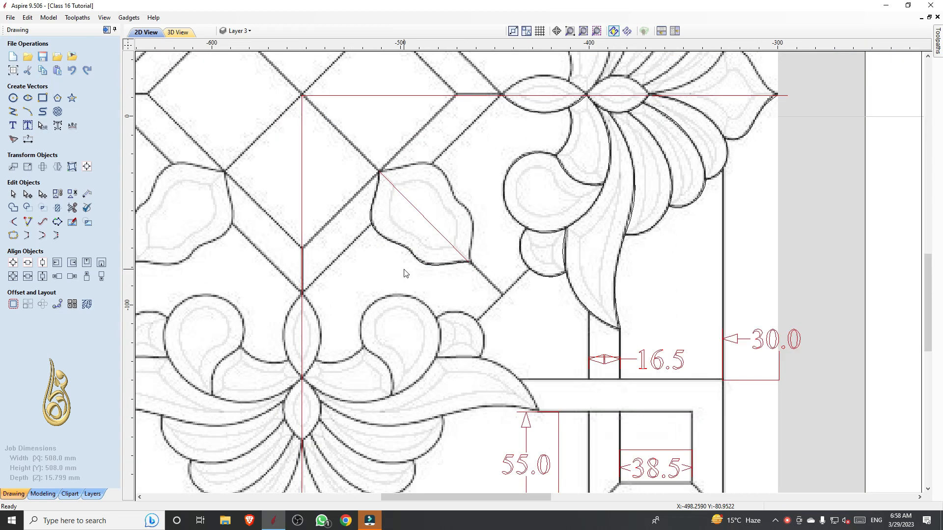
Move the traced right-hand floral motif about 300 mm horizontally into the job area, with its tip near the vertical centreline
{"action": "scroll", "coordinate": [411, 275], "scroll_direction": "down", "scroll_amount": 1}
{"action": "left_click", "coordinate": [591, 278]}
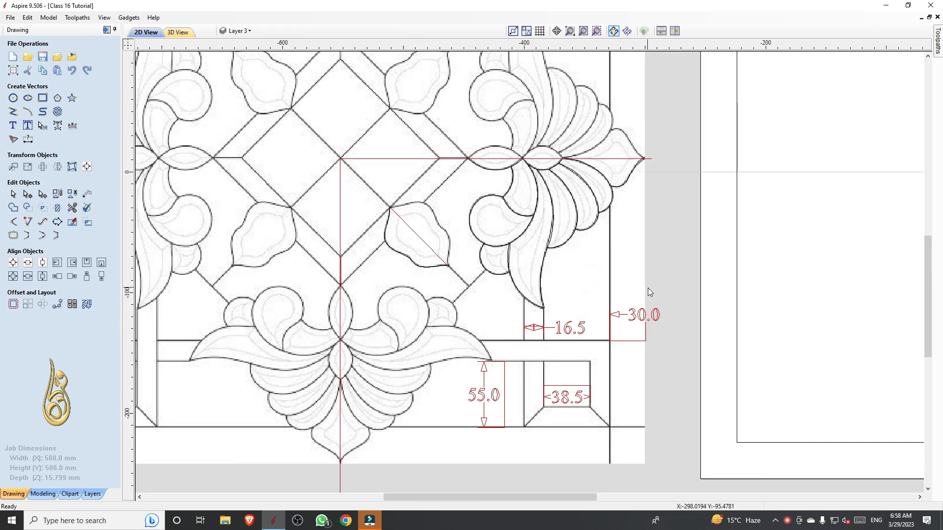
{"action": "left_click_drag", "start_coordinate": [647, 288], "coordinate": [461, 173]}
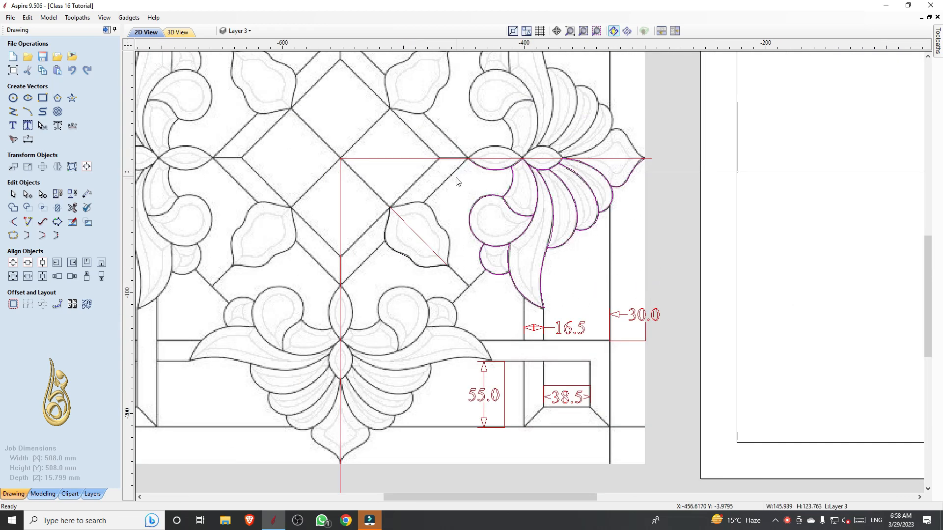
{"action": "scroll", "coordinate": [457, 181], "scroll_direction": "down", "scroll_amount": 2}
{"action": "key", "text": "Right"}
{"action": "key", "text": "Right"}
{"action": "key", "text": "Right"}
{"action": "key", "text": "Right"}
{"action": "key", "text": "Right"}
{"action": "key", "text": "Right"}
{"action": "key", "text": "Right"}
{"action": "key", "text": "Right"}
{"action": "key", "text": "Right"}
{"action": "key", "text": "Right"}
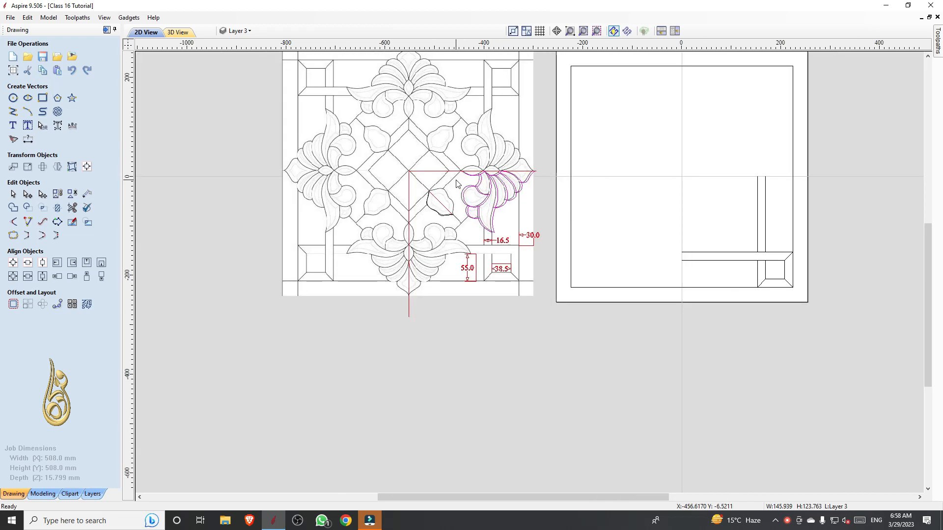
{"action": "key", "text": "Right"}
{"action": "key", "text": "Right"}
{"action": "key", "text": "Right"}
{"action": "key", "text": "Right"}
{"action": "key", "text": "Right"}
{"action": "key", "text": "Right"}
{"action": "key", "text": "Right"}
{"action": "key", "text": "Right"}
{"action": "key", "text": "Right"}
{"action": "key", "text": "Right"}
{"action": "key", "text": "Right"}
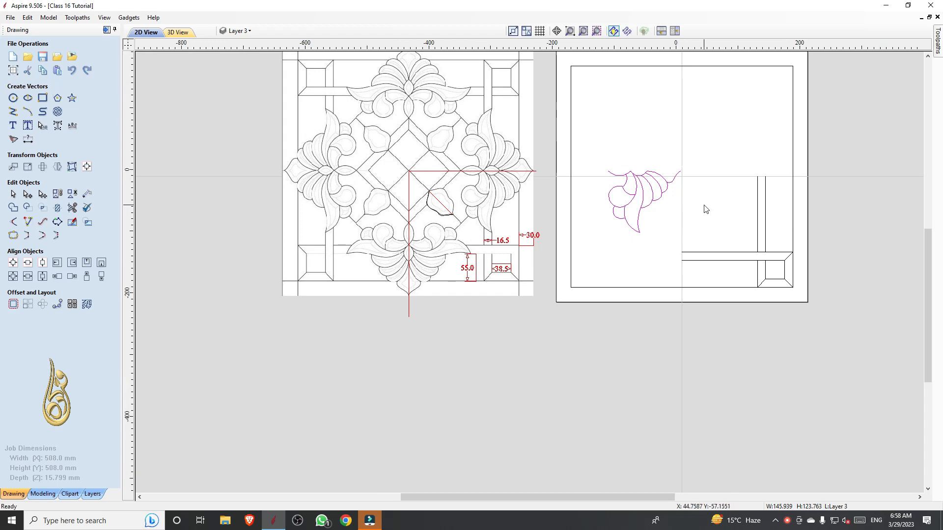
Ungroup the moved floral motif and join its open vectors with a 0.025 mm tolerance
{"action": "scroll", "coordinate": [703, 205], "scroll_direction": "up", "scroll_amount": 3}
{"action": "scroll", "coordinate": [658, 226], "scroll_direction": "down", "scroll_amount": 1}
{"action": "left_click", "coordinate": [658, 225]}
{"action": "scroll", "coordinate": [599, 236], "scroll_direction": "down", "scroll_amount": 2}
{"action": "scroll", "coordinate": [599, 236], "scroll_direction": "up", "scroll_amount": 2}
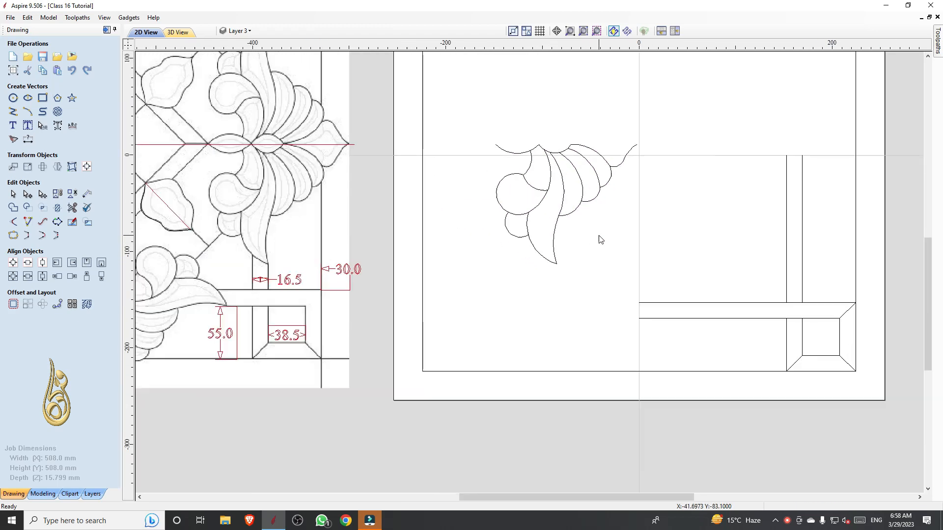
{"action": "left_click_drag", "start_coordinate": [616, 276], "coordinate": [449, 96]}
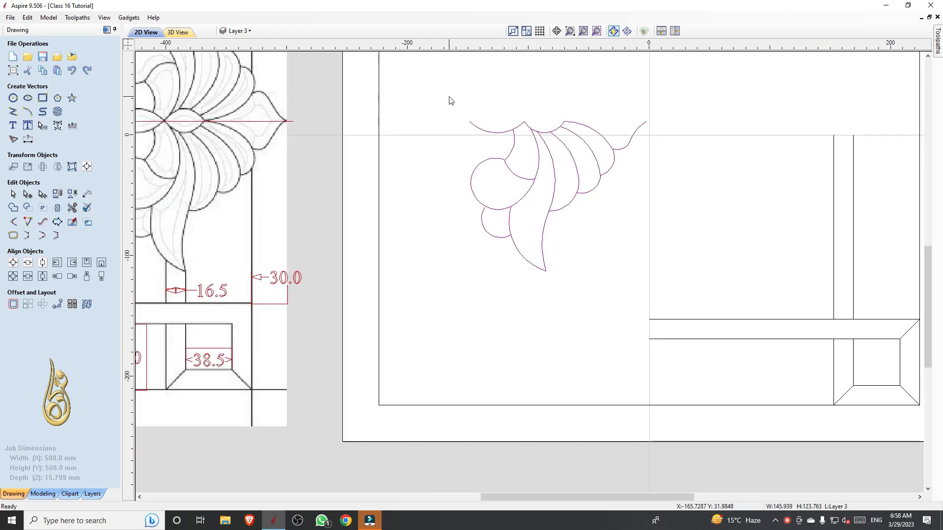
{"action": "left_click", "coordinate": [616, 251]}
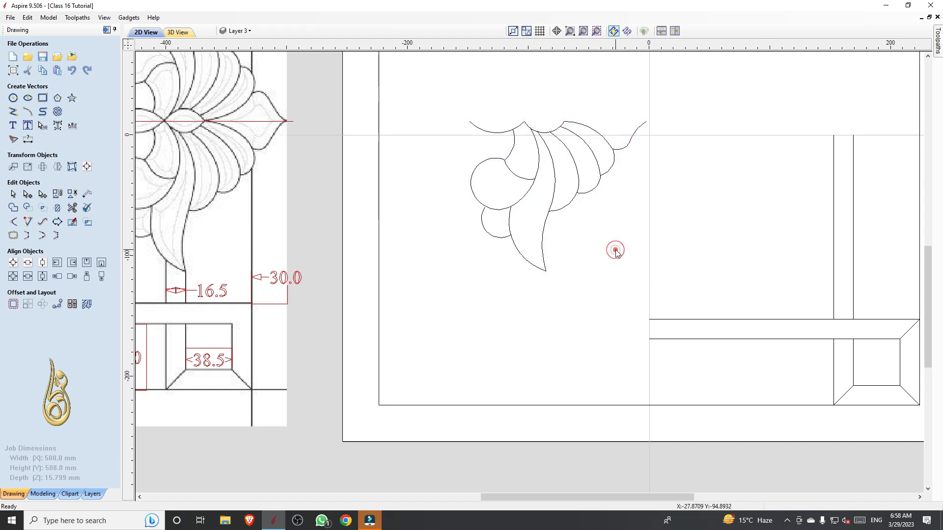
{"action": "left_click_drag", "start_coordinate": [659, 279], "coordinate": [452, 97]}
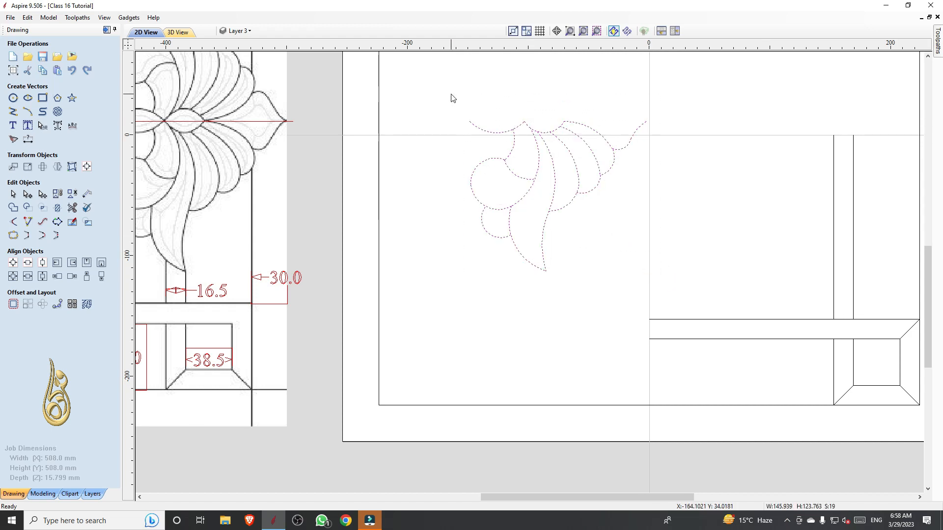
{"action": "key", "text": "j"}
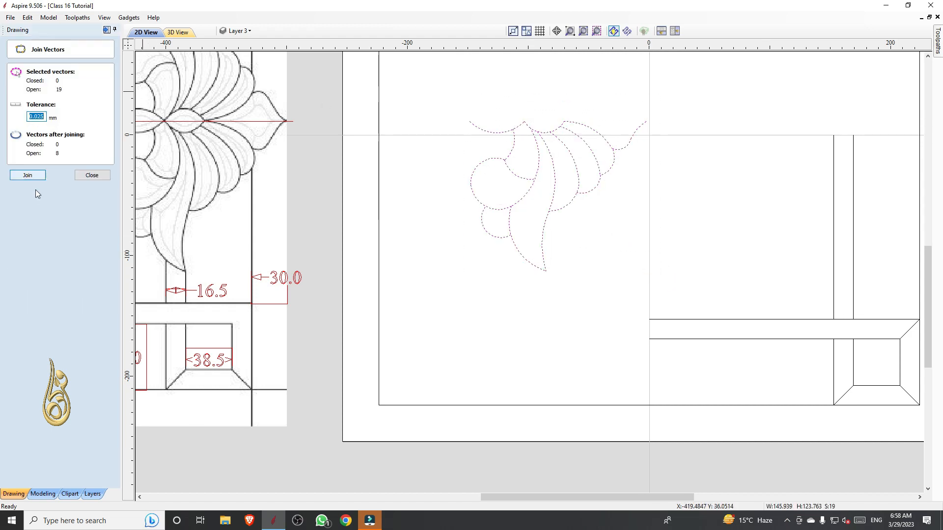
{"action": "left_click", "coordinate": [28, 176]}
{"action": "left_click", "coordinate": [575, 246]}
Convert the outer arcs of the petal beside the long leaf to Bezier spans and smooth the node between them
{"action": "left_click", "coordinate": [570, 204]}
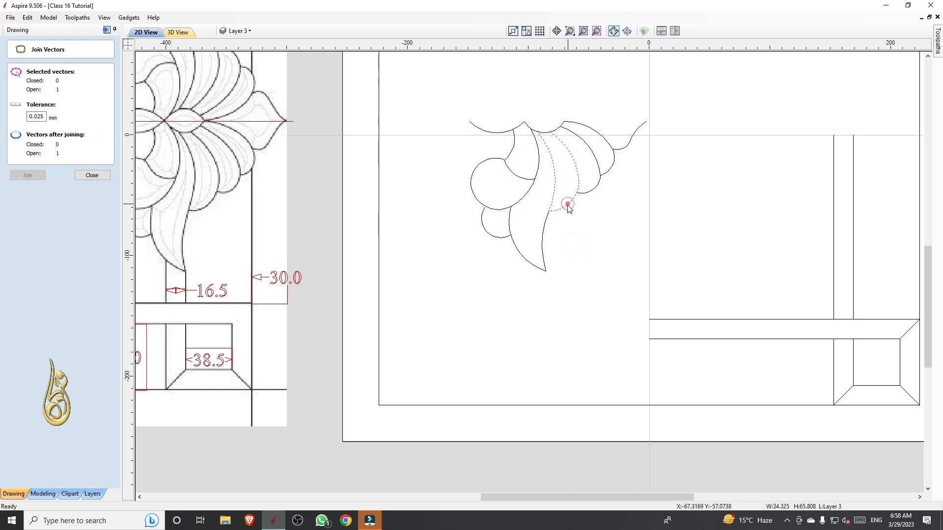
{"action": "scroll", "coordinate": [589, 194], "scroll_direction": "up", "scroll_amount": 1}
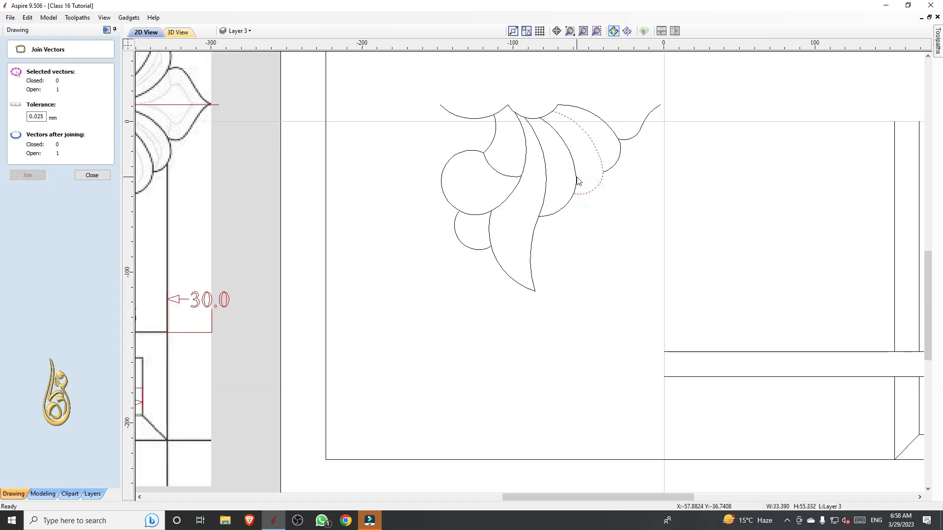
{"action": "scroll", "coordinate": [577, 179], "scroll_direction": "up", "scroll_amount": 4}
{"action": "scroll", "coordinate": [576, 179], "scroll_direction": "down", "scroll_amount": 2}
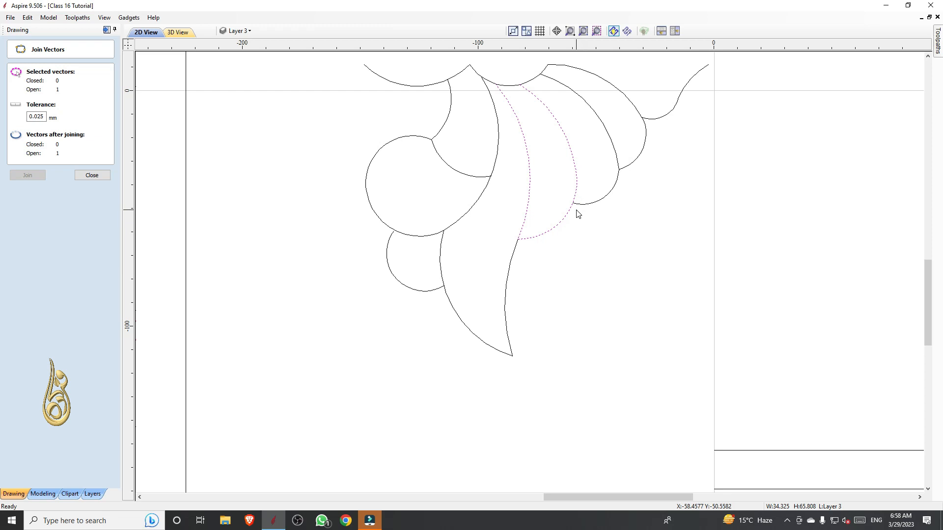
{"action": "key", "text": "n"}
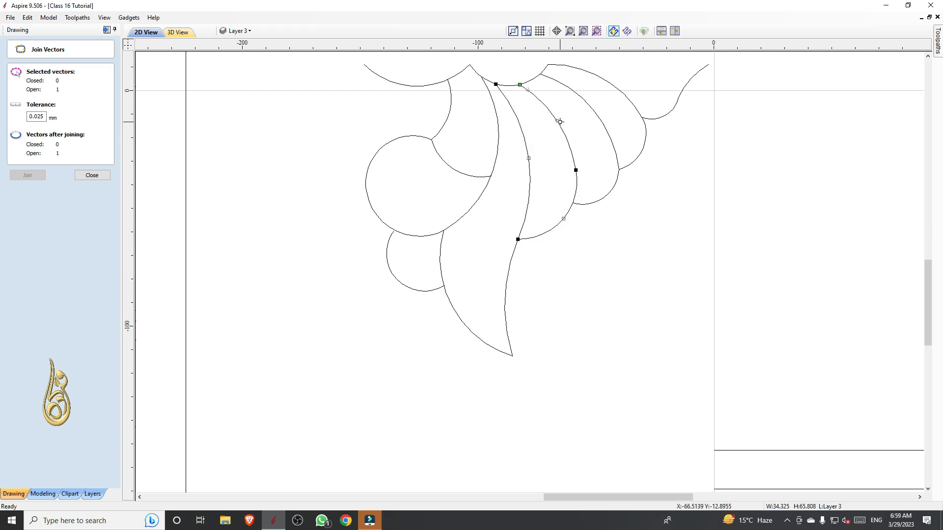
{"action": "key", "text": "b"}
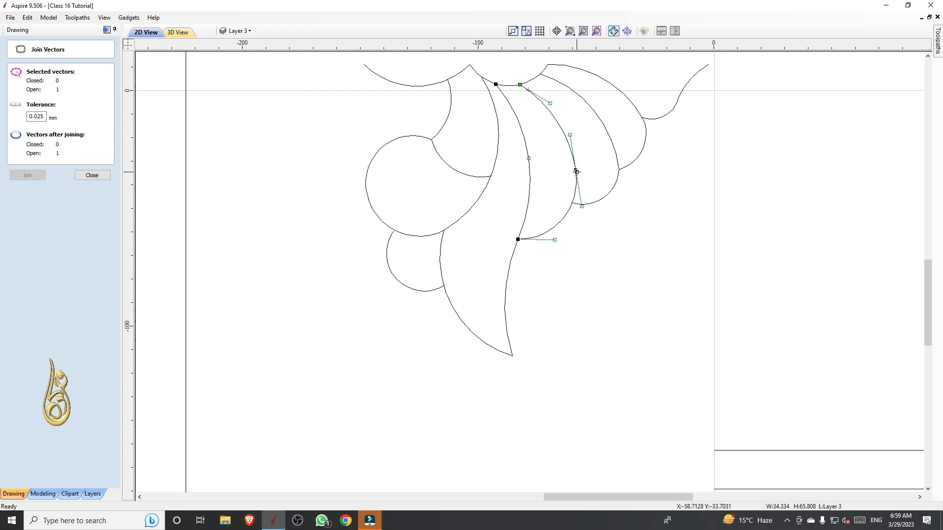
{"action": "scroll", "coordinate": [587, 175], "scroll_direction": "up", "scroll_amount": 3}
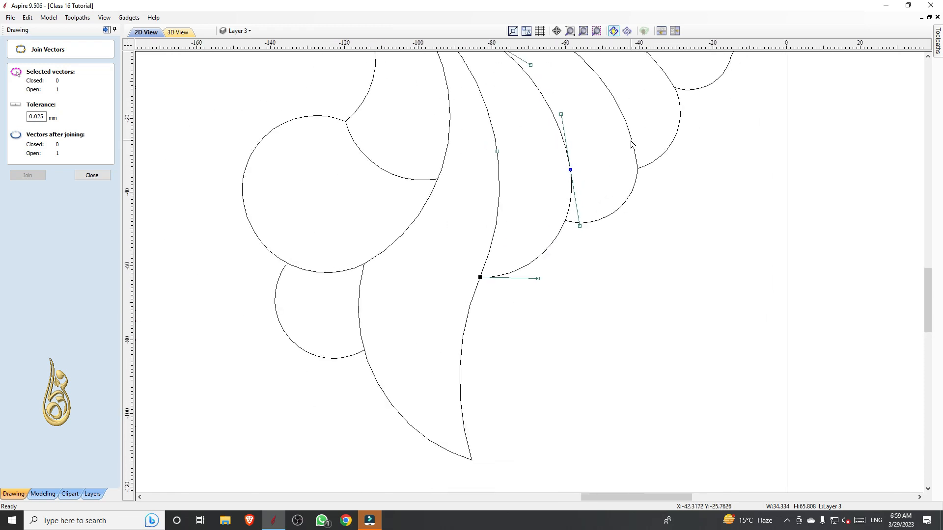
Convert the middle petal's two outer arcs to Bezier spans and smooth the node where they meet
{"action": "left_click", "coordinate": [631, 144]}
{"action": "scroll", "coordinate": [619, 142], "scroll_direction": "down", "scroll_amount": 1}
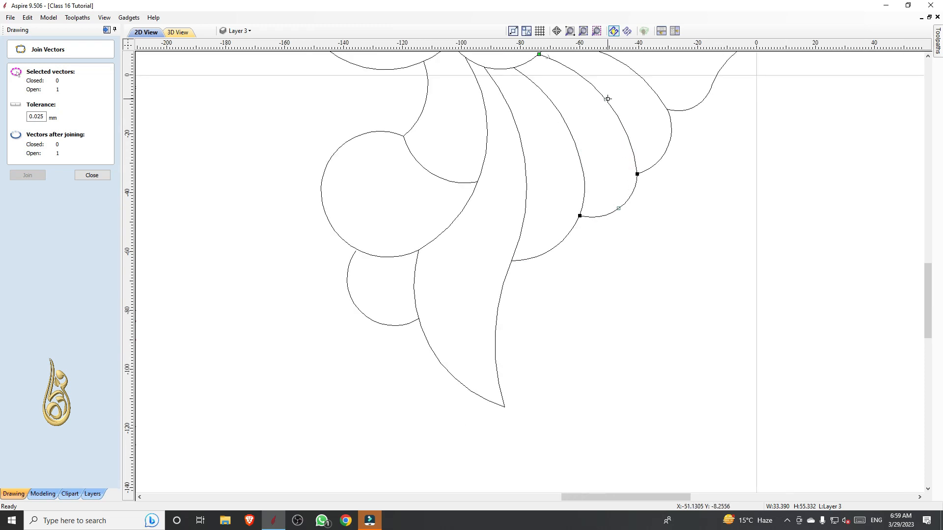
{"action": "key", "text": "b"}
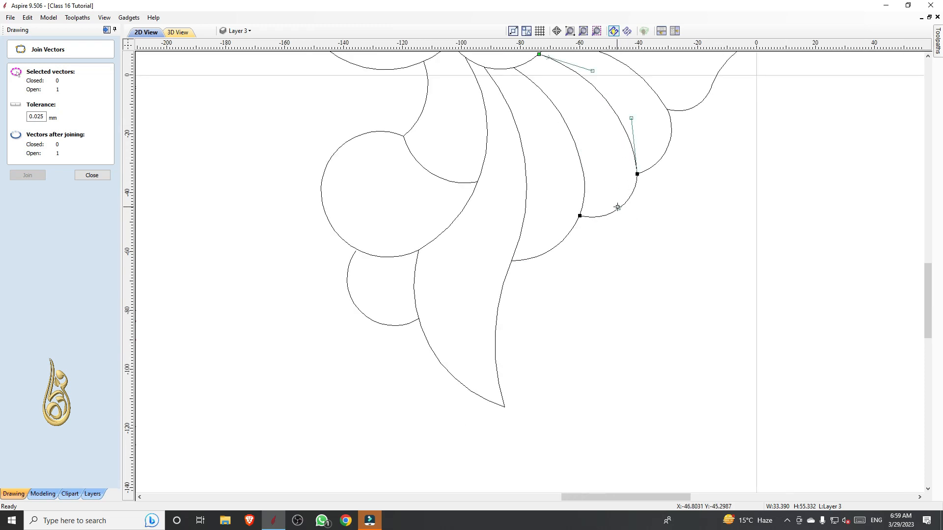
{"action": "key", "text": "b"}
{"action": "key", "text": "s"}
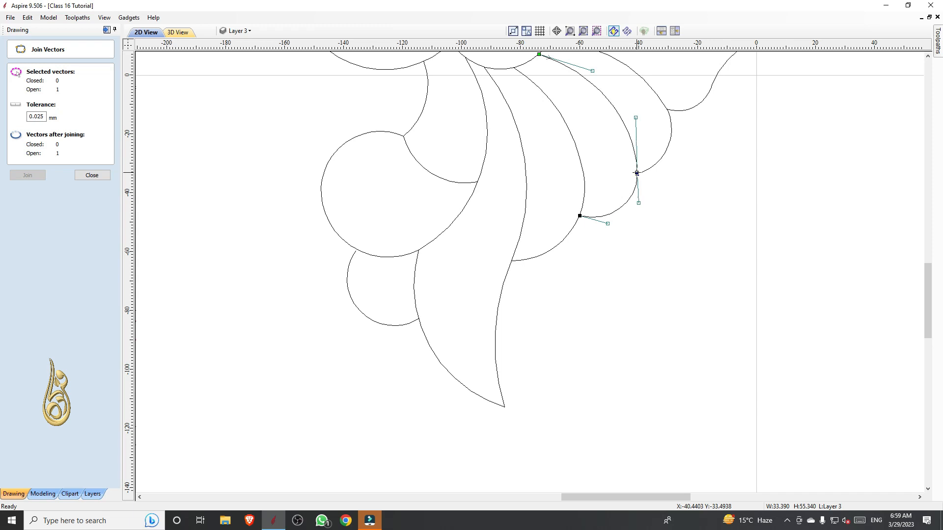
{"action": "scroll", "coordinate": [644, 169], "scroll_direction": "up", "scroll_amount": 3}
{"action": "scroll", "coordinate": [638, 187], "scroll_direction": "up", "scroll_amount": 8}
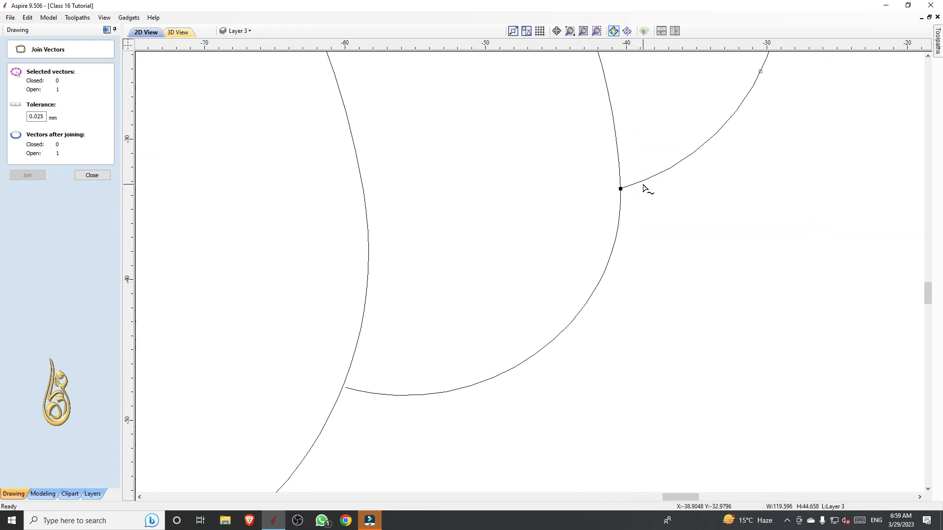
Slightly shorten the upper curve handle of the middle petal's outer edge to refine its shape
{"action": "scroll", "coordinate": [605, 202], "scroll_direction": "down", "scroll_amount": 10}
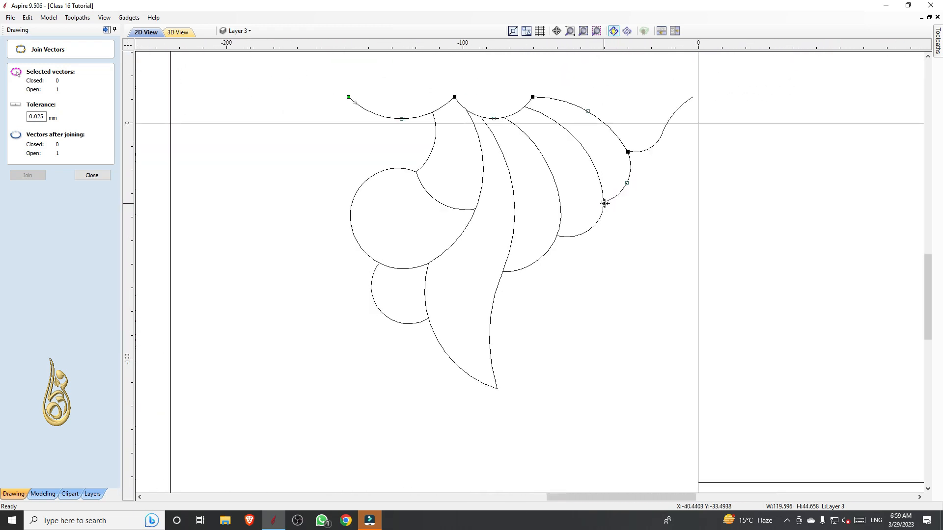
{"action": "left_click", "coordinate": [626, 206]}
{"action": "scroll", "coordinate": [626, 210], "scroll_direction": "down", "scroll_amount": 2}
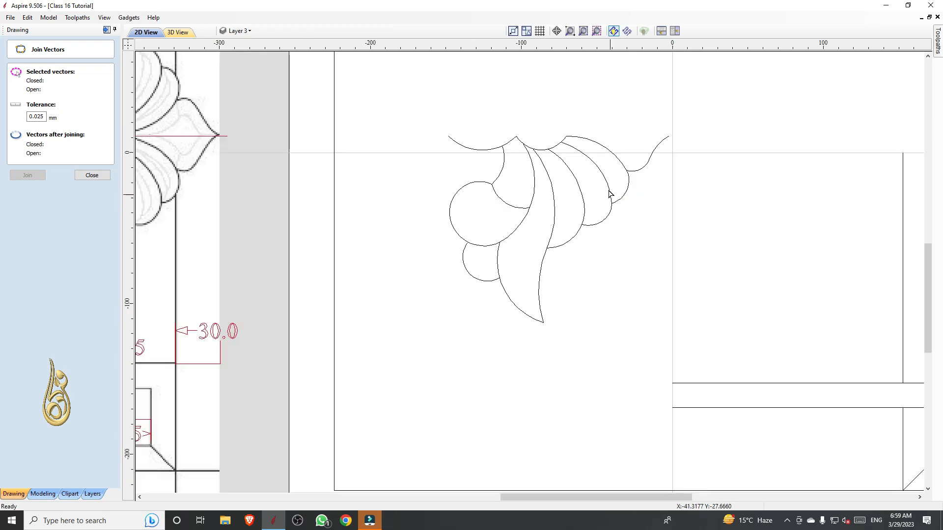
{"action": "scroll", "coordinate": [609, 193], "scroll_direction": "up", "scroll_amount": 3}
{"action": "left_click", "coordinate": [606, 175]}
{"action": "scroll", "coordinate": [574, 147], "scroll_direction": "up", "scroll_amount": 2}
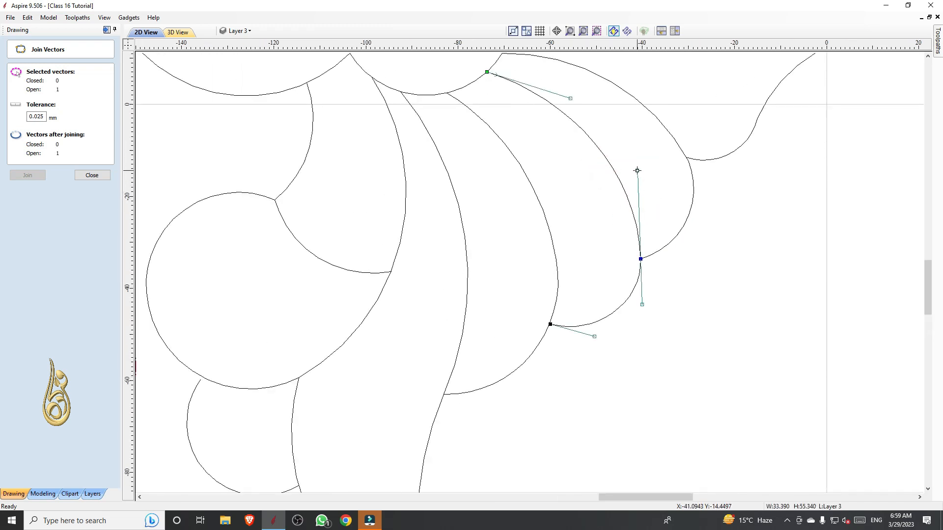
{"action": "left_click_drag", "start_coordinate": [571, 100], "coordinate": [564, 96]}
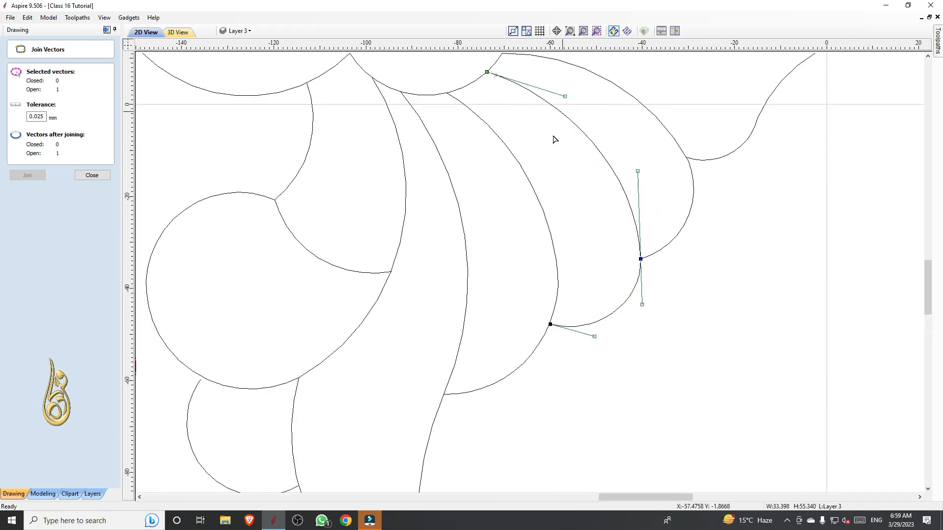
{"action": "left_click", "coordinate": [554, 139]}
{"action": "scroll", "coordinate": [554, 141], "scroll_direction": "down", "scroll_amount": 4}
{"action": "scroll", "coordinate": [469, 216], "scroll_direction": "down", "scroll_amount": 1}
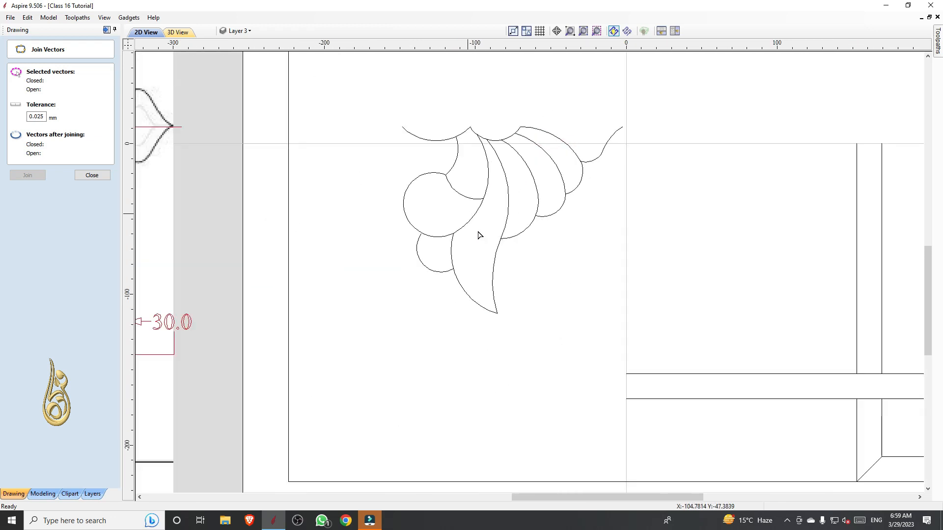
Group all the floral motif's joined vectors and leave the Join Vectors form
{"action": "scroll", "coordinate": [452, 156], "scroll_direction": "down", "scroll_amount": 1}
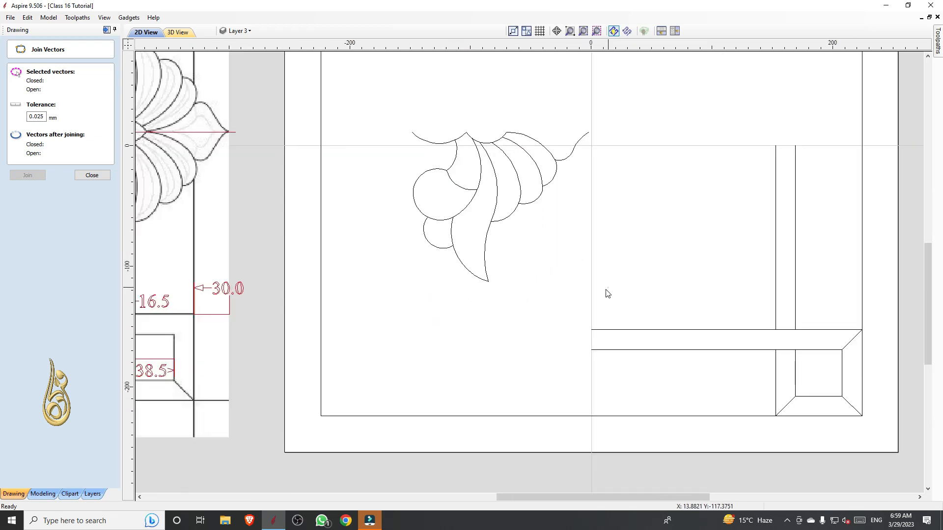
{"action": "left_click_drag", "start_coordinate": [608, 293], "coordinate": [397, 117]}
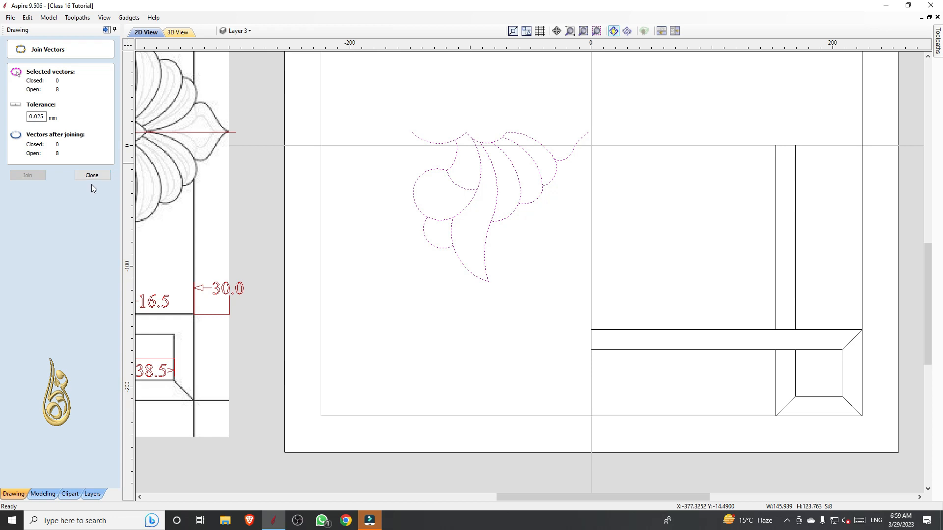
{"action": "key", "text": "Escape"}
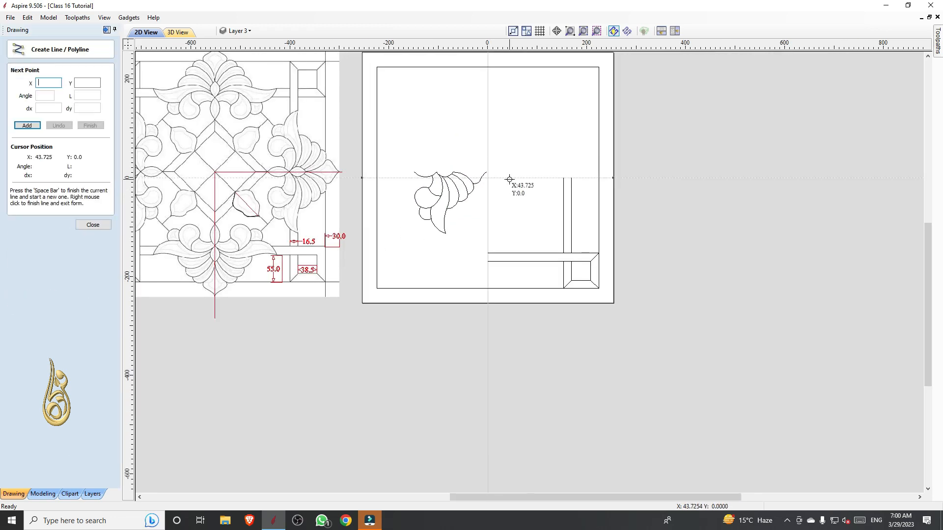
Draw a 75 mm horizontal line on the job's horizontal centreline, between the motif and the frame, and select the grouped floral motif
{"action": "left_click", "coordinate": [509, 179]}
{"action": "left_click", "coordinate": [545, 178]}
{"action": "right_click", "coordinate": [545, 178]}
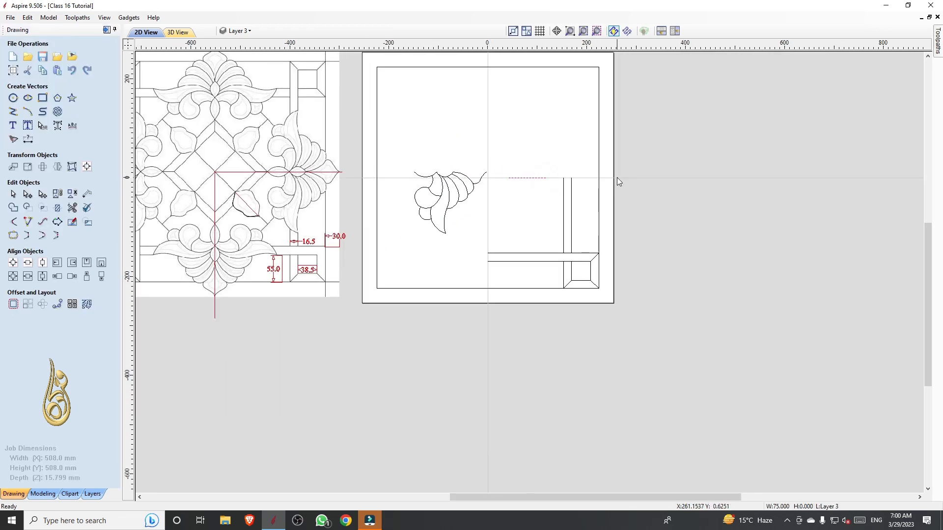
{"action": "key", "text": "space"}
{"action": "left_click", "coordinate": [615, 170]}
{"action": "left_click", "coordinate": [616, 198]}
{"action": "right_click", "coordinate": [617, 198]}
{"action": "left_click", "coordinate": [467, 211]}
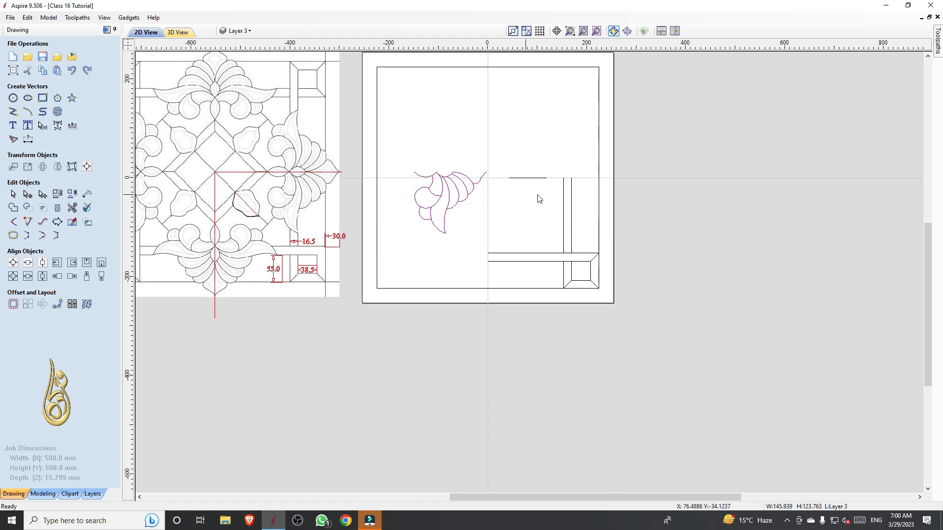
Align the grouped floral motif's top edge to the 75 mm horizontal line and its right edge to the job's right edge
{"action": "left_click", "coordinate": [531, 178], "text": "shift"}
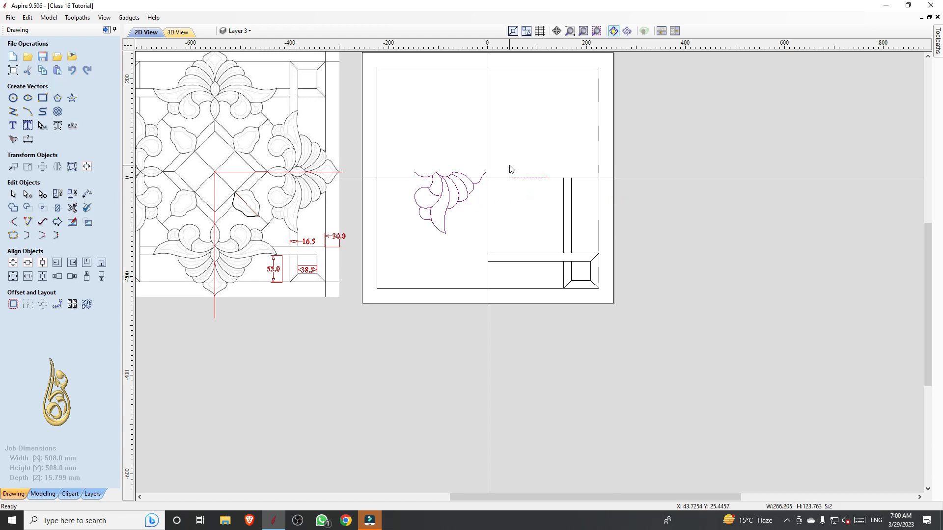
{"action": "left_click", "coordinate": [101, 278]}
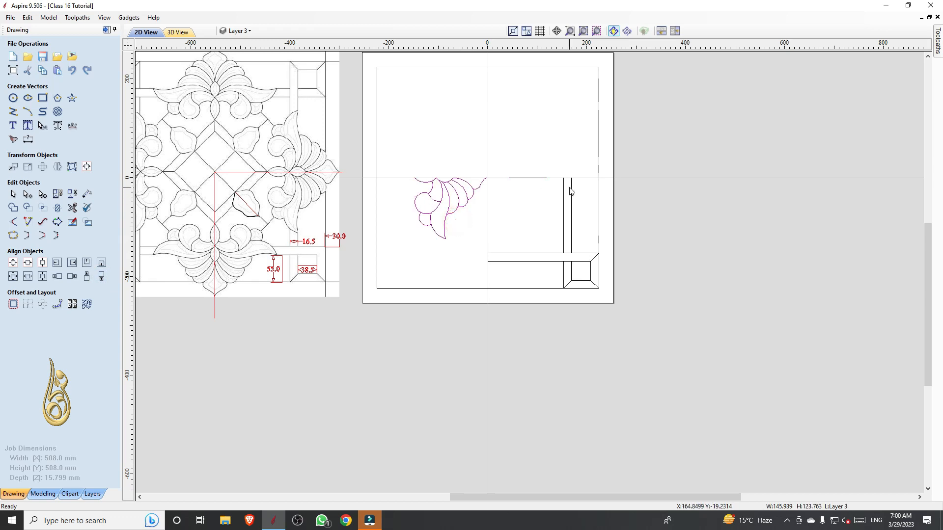
{"action": "left_click", "coordinate": [613, 182], "text": "shift"}
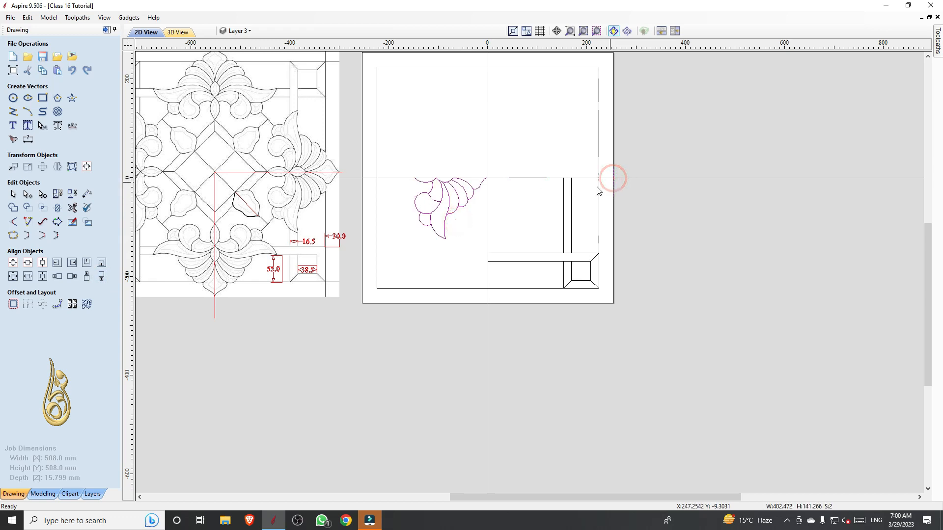
{"action": "left_click", "coordinate": [84, 279]}
{"action": "left_click", "coordinate": [603, 232]}
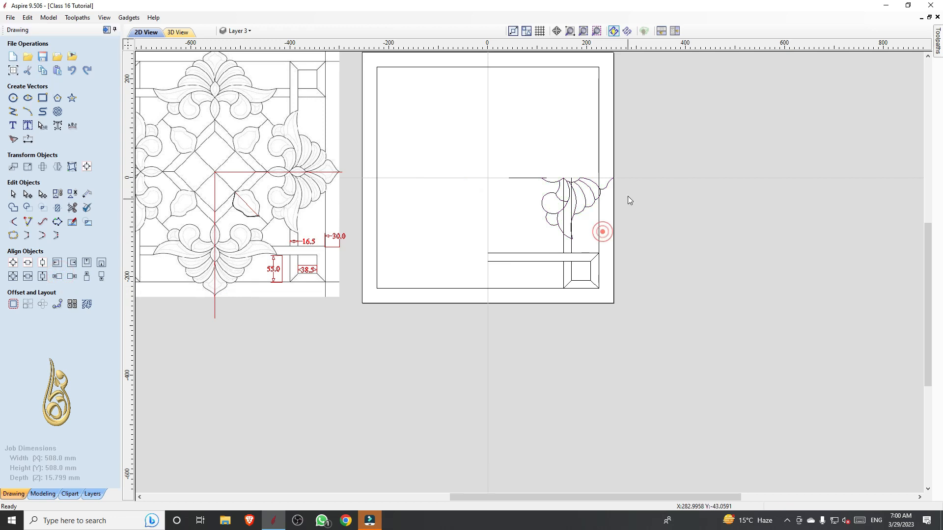
Delete the vertical guide line on the job's right edge and the 75 mm horizontal line beside the motif
{"action": "scroll", "coordinate": [627, 196], "scroll_direction": "up", "scroll_amount": 4}
{"action": "left_click", "coordinate": [594, 190]}
{"action": "key", "text": "Delete"}
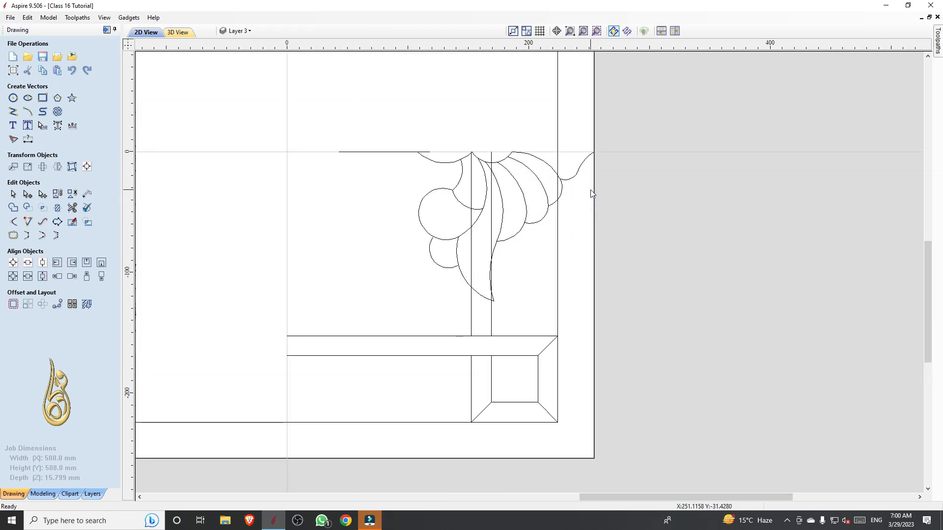
{"action": "left_click", "coordinate": [397, 152]}
{"action": "key", "text": "Delete"}
{"action": "scroll", "coordinate": [400, 147], "scroll_direction": "down", "scroll_amount": 1}
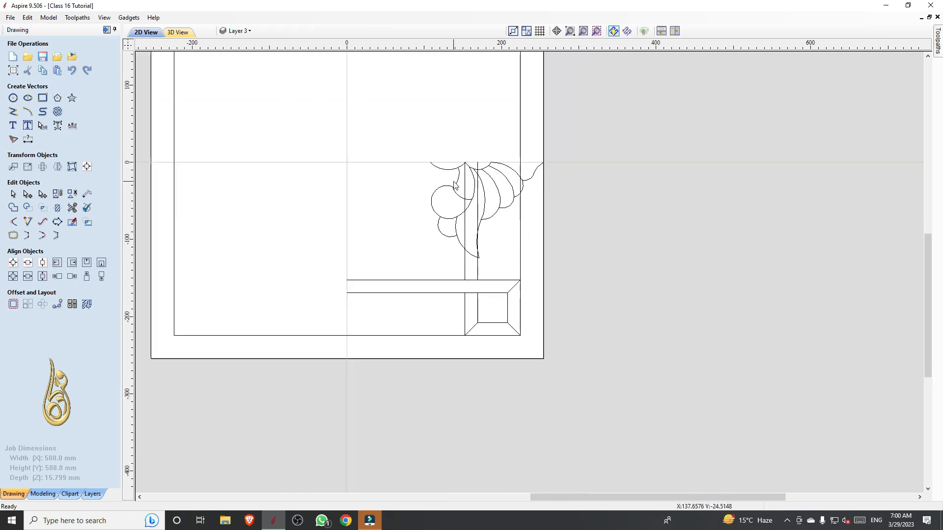
Ungroup the floral motif and trim the vertical border lines where they cross its long leaf and outermost petal
{"action": "left_click", "coordinate": [498, 193]}
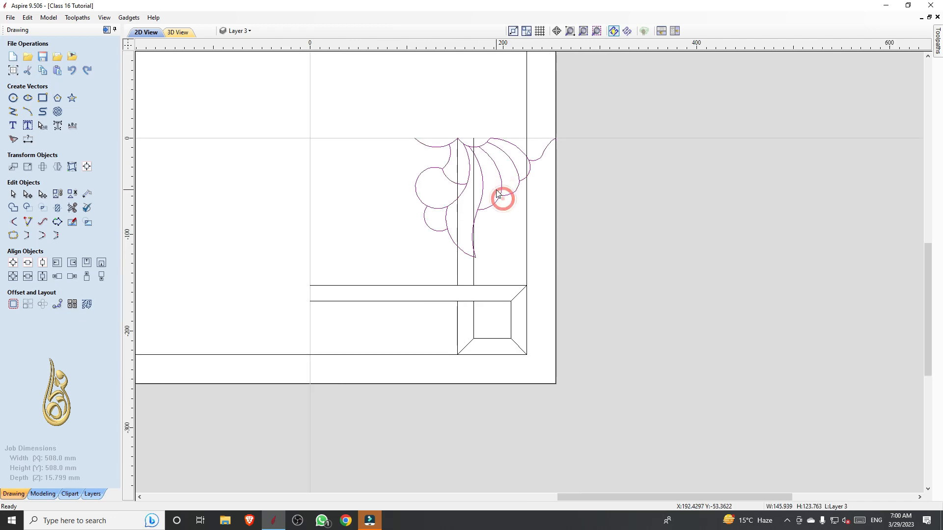
{"action": "left_click", "coordinate": [511, 238]}
{"action": "left_click", "coordinate": [72, 207]}
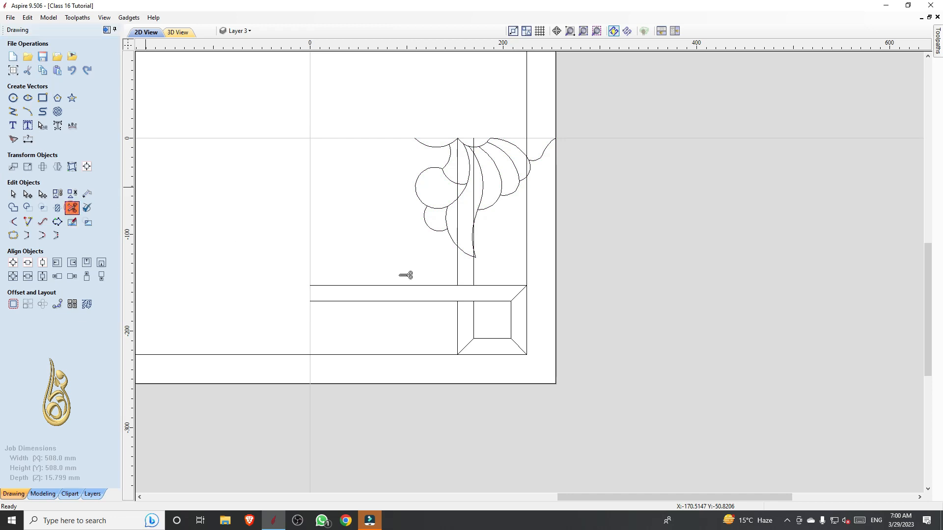
{"action": "scroll", "coordinate": [469, 253], "scroll_direction": "up", "scroll_amount": 8}
{"action": "left_click", "coordinate": [413, 154]}
{"action": "scroll", "coordinate": [513, 223], "scroll_direction": "up", "scroll_amount": 4}
{"action": "left_click", "coordinate": [503, 219]}
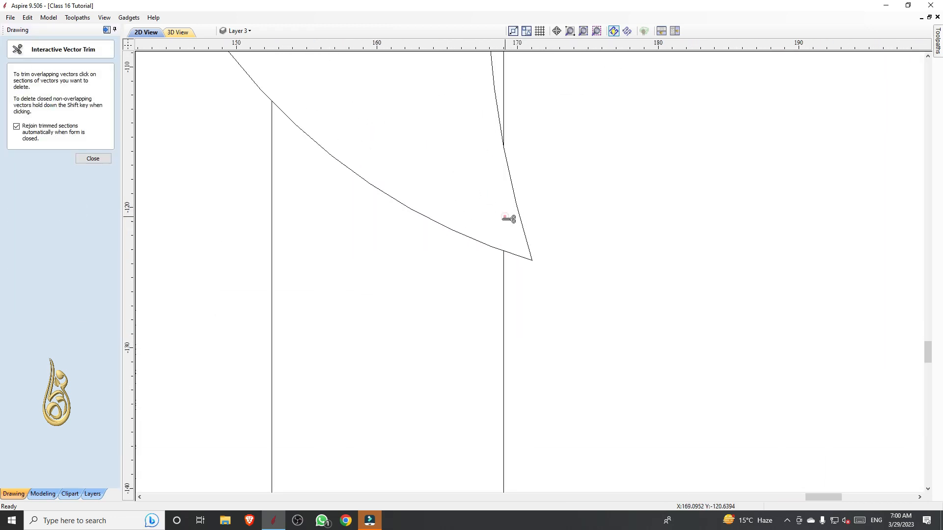
{"action": "scroll", "coordinate": [471, 295], "scroll_direction": "down", "scroll_amount": 12}
{"action": "scroll", "coordinate": [545, 185], "scroll_direction": "up", "scroll_amount": 5}
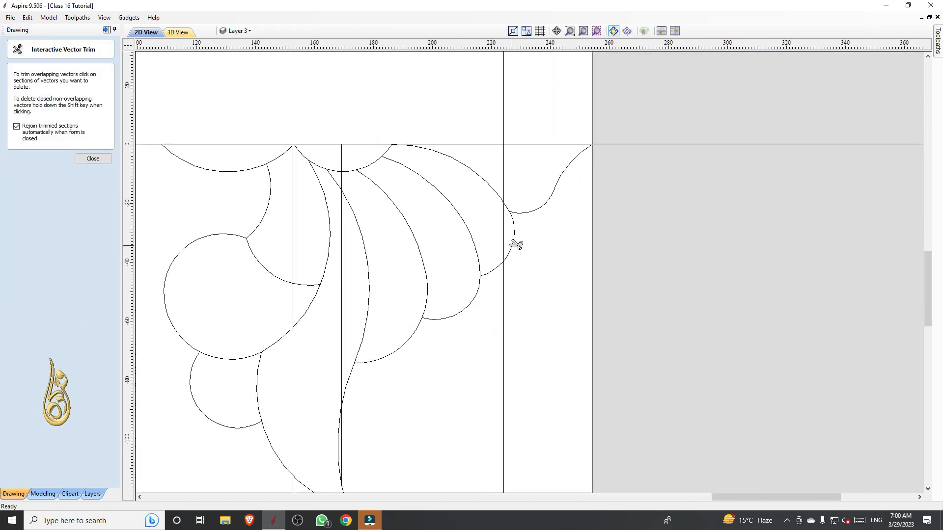
{"action": "left_click", "coordinate": [509, 240]}
{"action": "scroll", "coordinate": [531, 197], "scroll_direction": "down", "scroll_amount": 9}
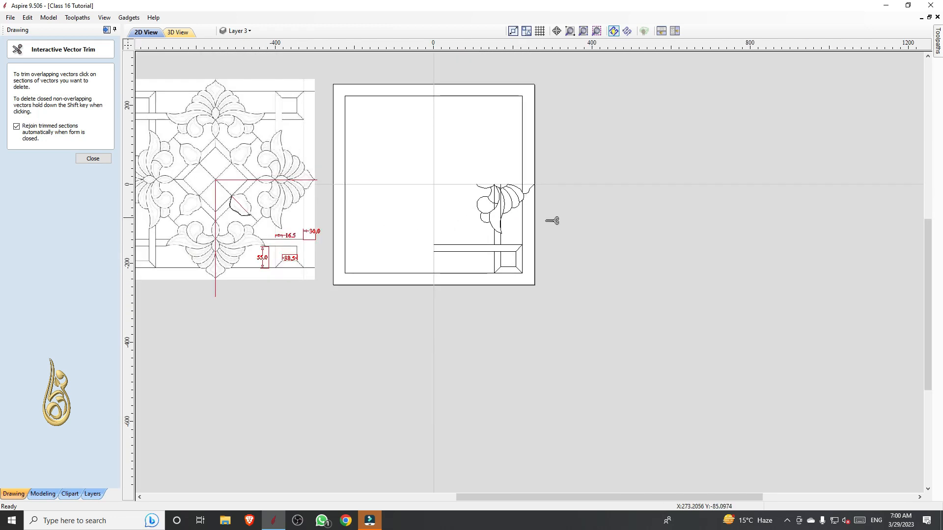
{"action": "key", "text": "Escape"}
Cut the 448 mm inner border square at its bottom midpoint and delete the spans outside the lower-right quadrant
{"action": "left_click", "coordinate": [444, 273]}
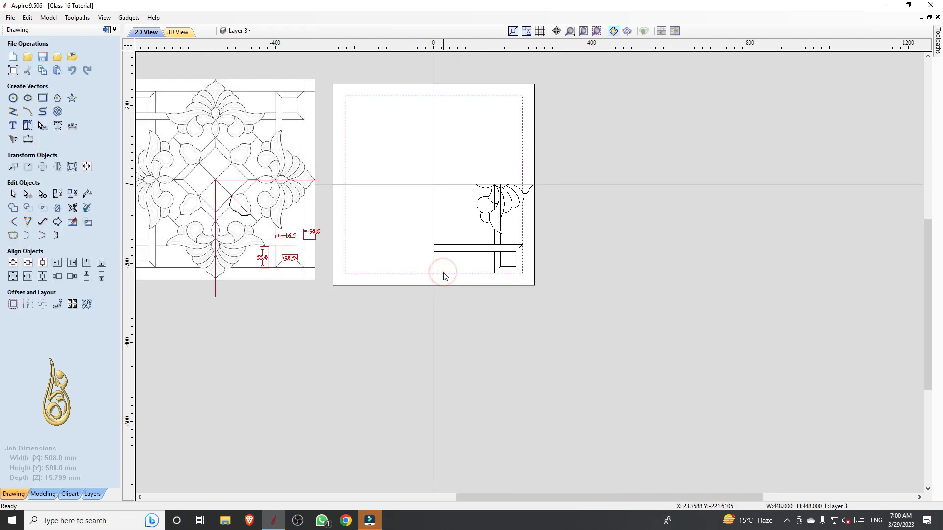
{"action": "key", "text": "n"}
{"action": "scroll", "coordinate": [447, 275], "scroll_direction": "up", "scroll_amount": 4}
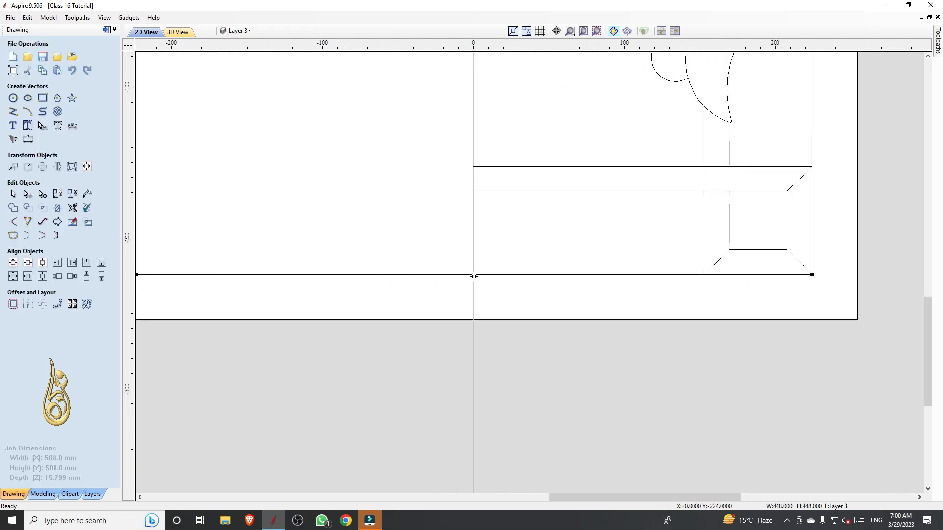
{"action": "scroll", "coordinate": [473, 298], "scroll_direction": "down", "scroll_amount": 5}
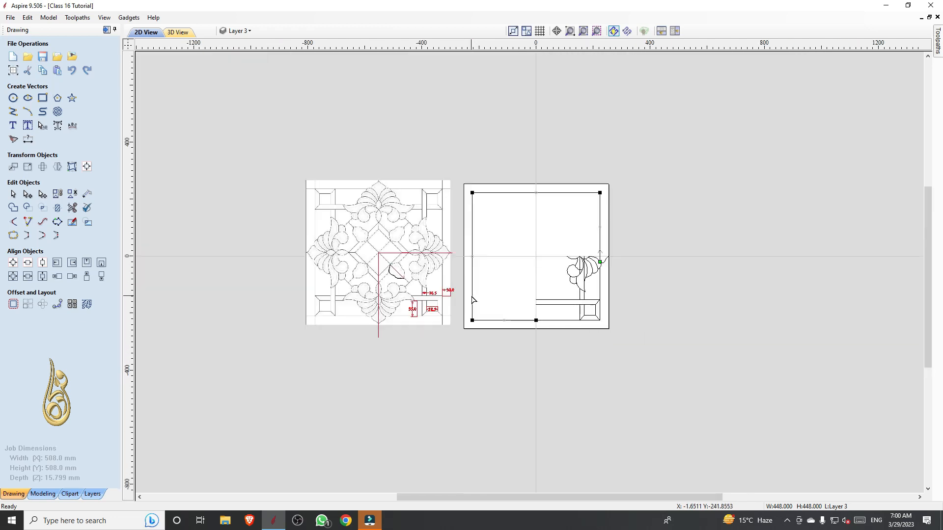
{"action": "key", "text": "Delete"}
{"action": "right_click", "coordinate": [673, 347]}
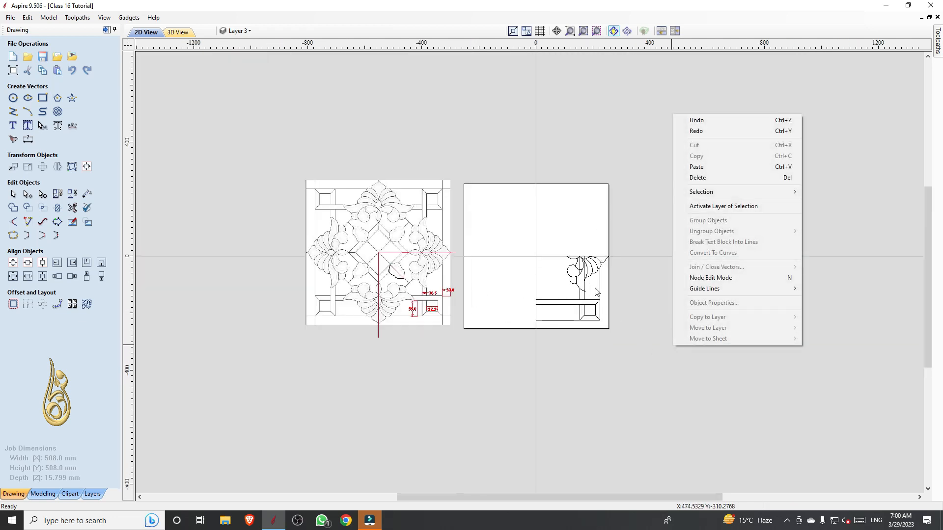
{"action": "left_click", "coordinate": [616, 303]}
Delete the two leftover pieces of vertical border line inside the floral motif
{"action": "scroll", "coordinate": [582, 292], "scroll_direction": "up", "scroll_amount": 4}
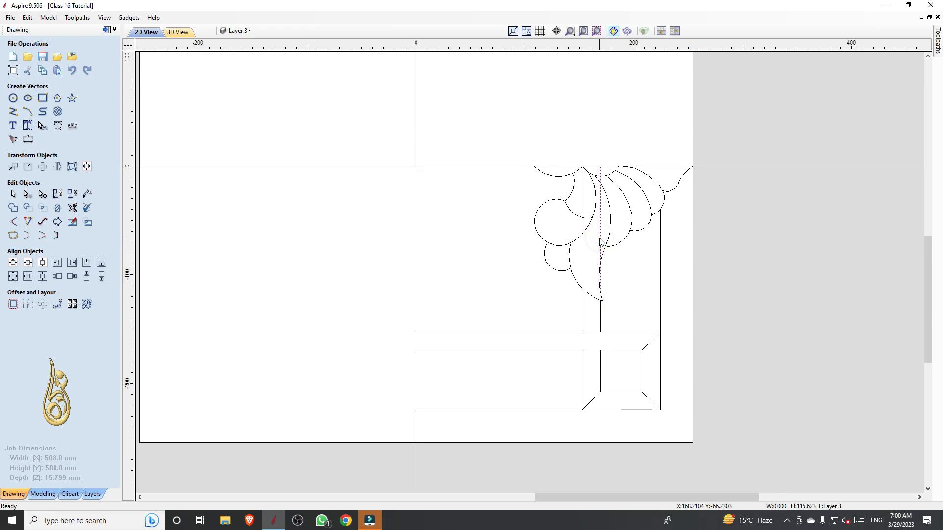
{"action": "key", "text": "Delete"}
{"action": "left_click", "coordinate": [584, 206]}
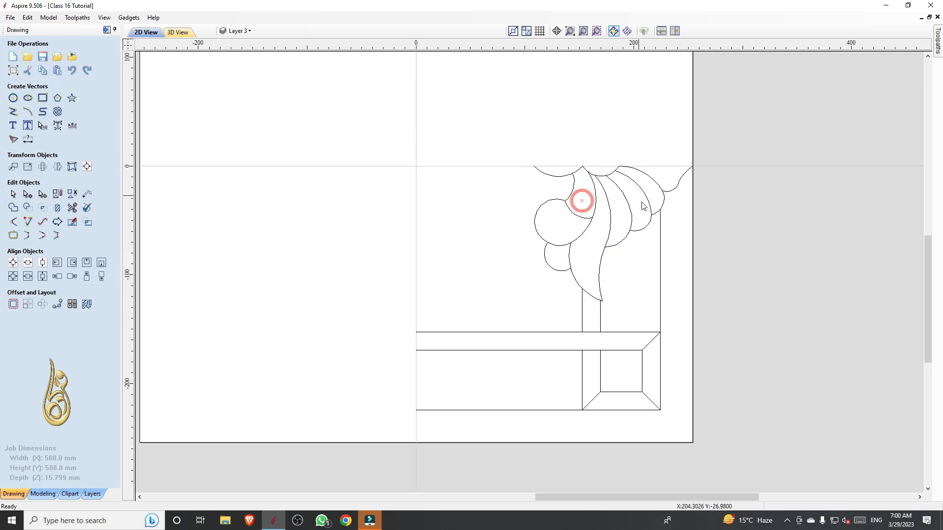
Examine the placed motif and the border quadrant in the job and compare them with the reference pattern
{"action": "scroll", "coordinate": [587, 153], "scroll_direction": "down", "scroll_amount": 2}
{"action": "scroll", "coordinate": [610, 228], "scroll_direction": "up", "scroll_amount": 2}
{"action": "scroll", "coordinate": [610, 228], "scroll_direction": "down", "scroll_amount": 3}
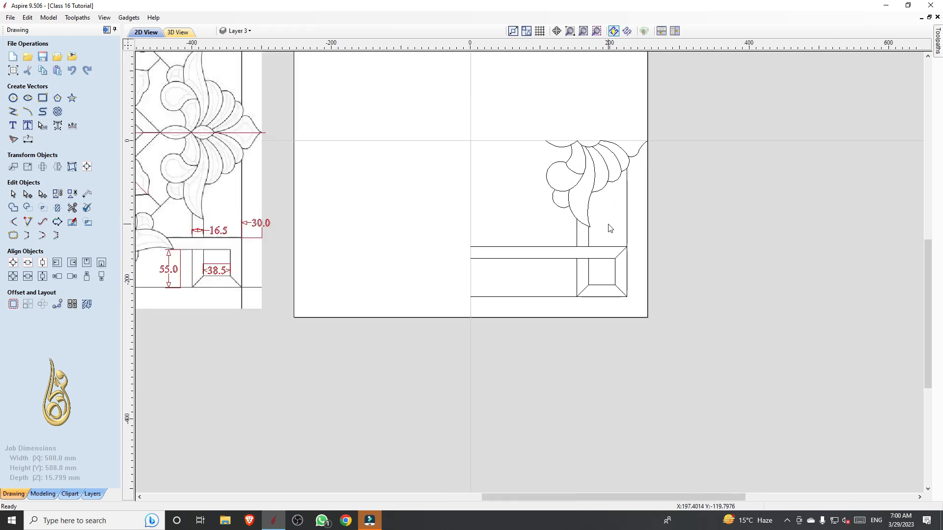
{"action": "scroll", "coordinate": [609, 221], "scroll_direction": "up", "scroll_amount": 3}
{"action": "scroll", "coordinate": [551, 147], "scroll_direction": "up", "scroll_amount": 1}
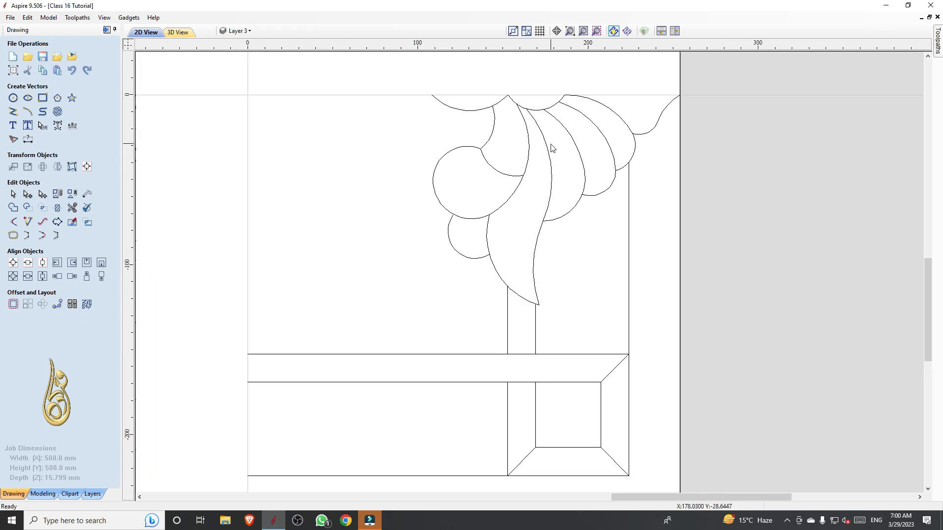
{"action": "scroll", "coordinate": [552, 147], "scroll_direction": "down", "scroll_amount": 3}
{"action": "scroll", "coordinate": [551, 148], "scroll_direction": "up", "scroll_amount": 3}
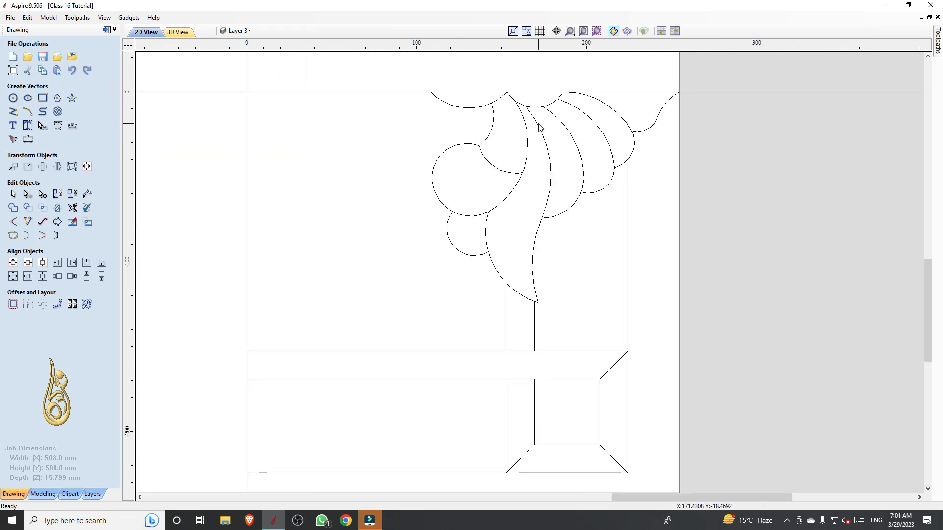
{"action": "scroll", "coordinate": [539, 128], "scroll_direction": "down", "scroll_amount": 2}
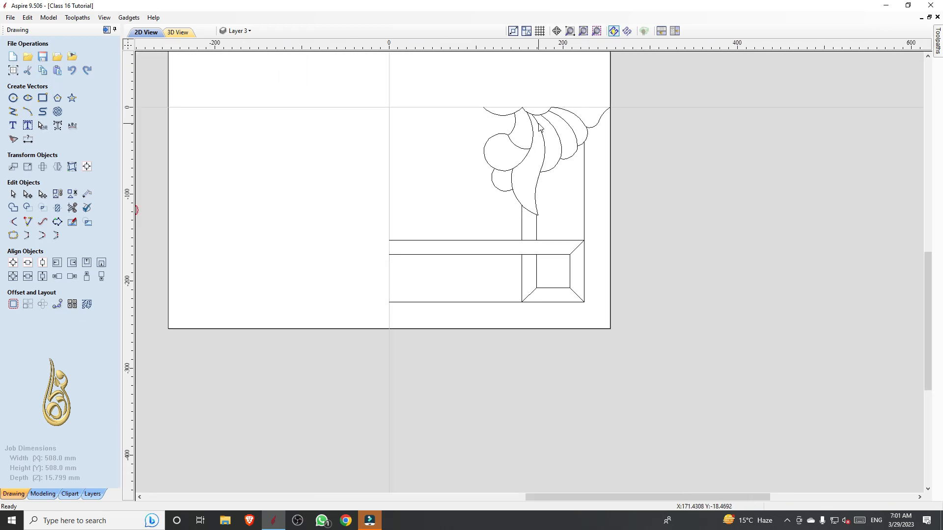
{"action": "scroll", "coordinate": [539, 127], "scroll_direction": "down", "scroll_amount": 1}
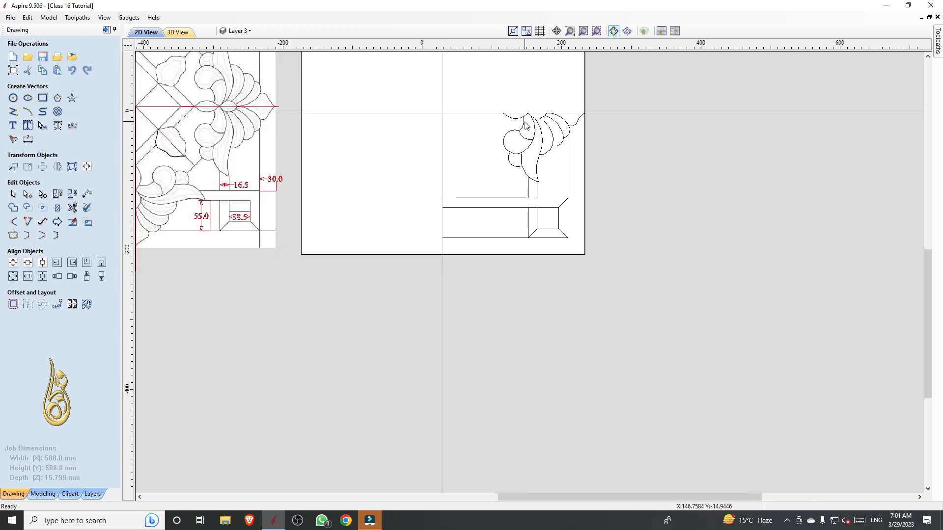
{"action": "scroll", "coordinate": [526, 125], "scroll_direction": "up", "scroll_amount": 3}
{"action": "scroll", "coordinate": [525, 126], "scroll_direction": "down", "scroll_amount": 2}
{"action": "scroll", "coordinate": [564, 292], "scroll_direction": "down", "scroll_amount": 1}
{"action": "scroll", "coordinate": [554, 297], "scroll_direction": "up", "scroll_amount": 1}
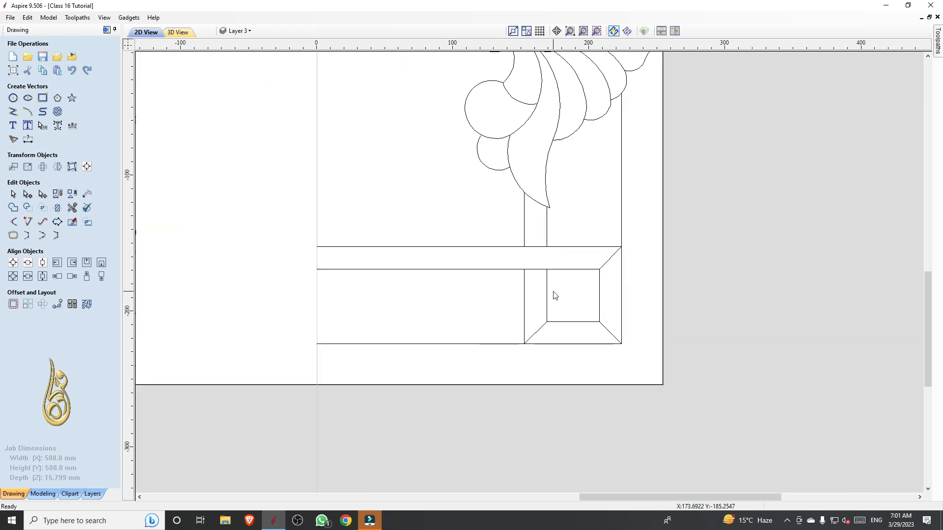
{"action": "scroll", "coordinate": [555, 295], "scroll_direction": "down", "scroll_amount": 2}
{"action": "scroll", "coordinate": [567, 167], "scroll_direction": "up", "scroll_amount": 2}
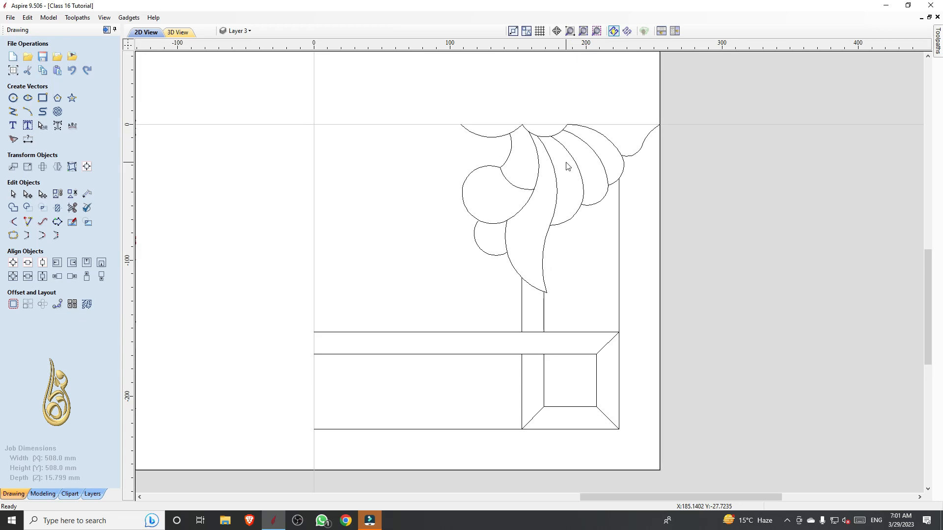
{"action": "scroll", "coordinate": [567, 167], "scroll_direction": "down", "scroll_amount": 1}
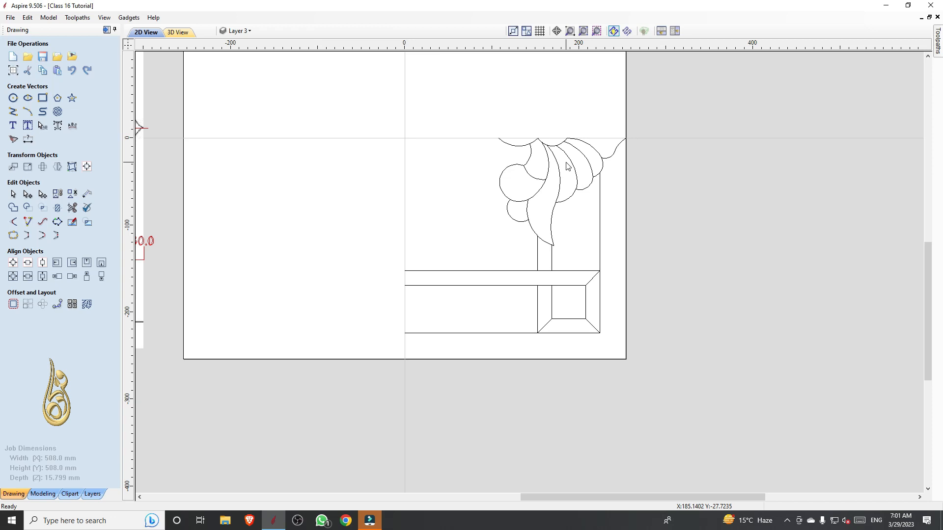
{"action": "scroll", "coordinate": [569, 162], "scroll_direction": "down", "scroll_amount": 2}
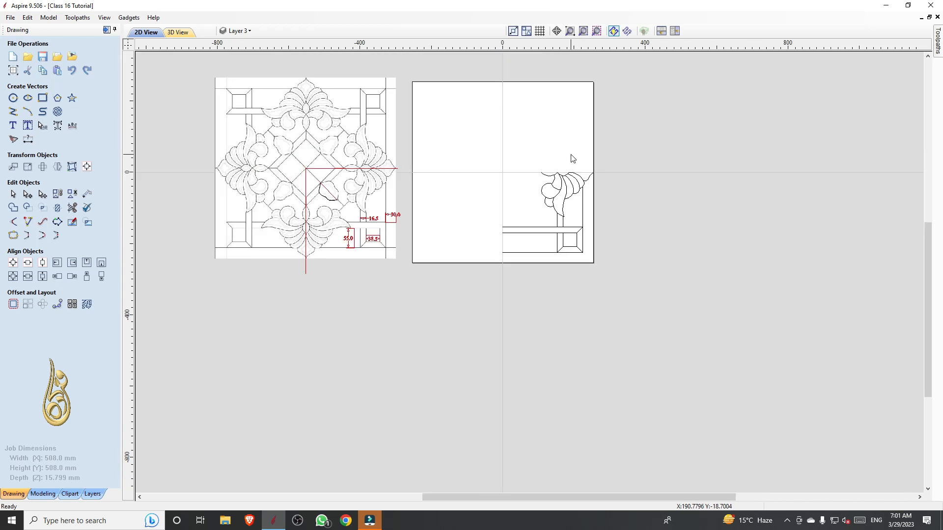
Inspect the traced leaf outline on the reference pattern and the ungrouped vectors of the floral motif
{"action": "scroll", "coordinate": [319, 197], "scroll_direction": "up", "scroll_amount": 3}
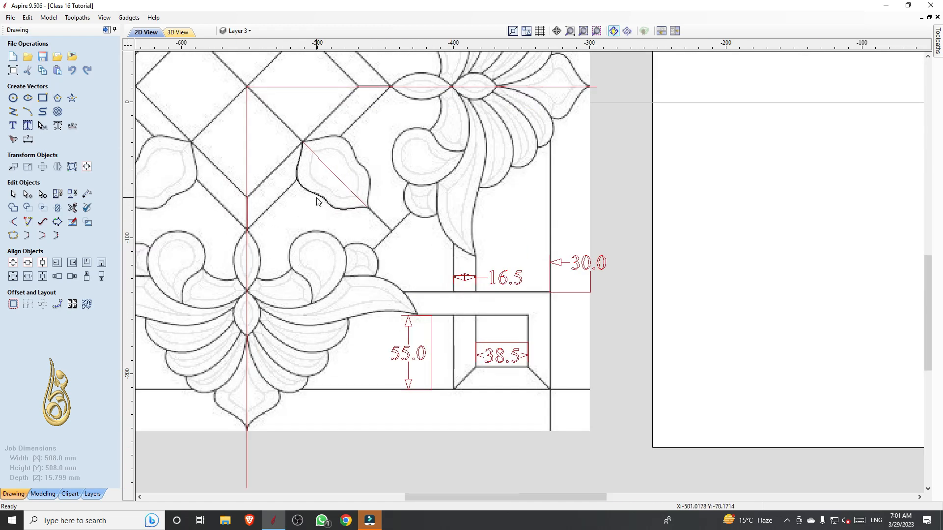
{"action": "left_click", "coordinate": [320, 197]}
{"action": "scroll", "coordinate": [308, 215], "scroll_direction": "down", "scroll_amount": 3}
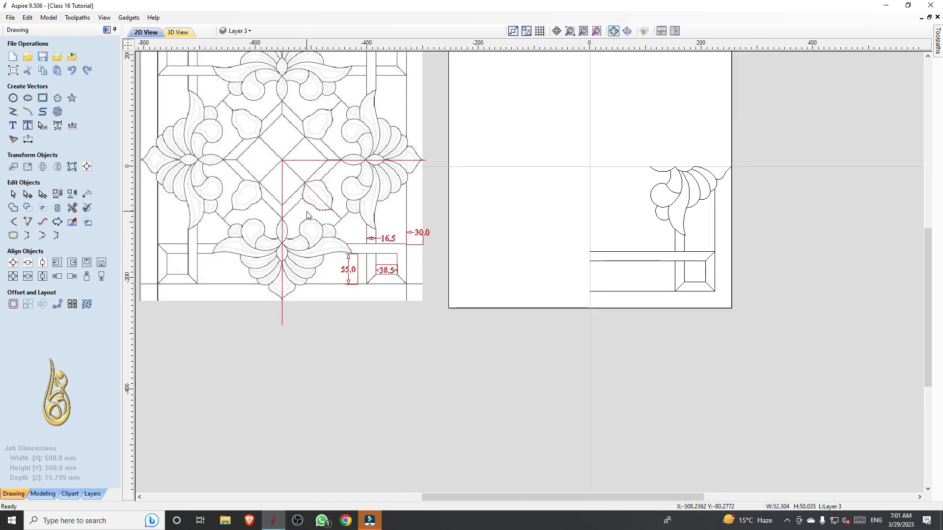
{"action": "scroll", "coordinate": [308, 214], "scroll_direction": "up", "scroll_amount": 2}
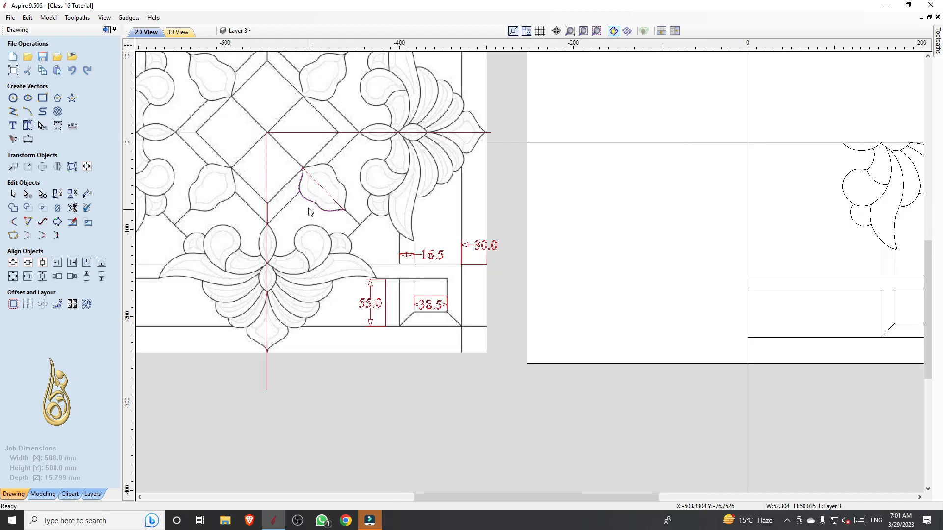
{"action": "scroll", "coordinate": [309, 212], "scroll_direction": "down", "scroll_amount": 3}
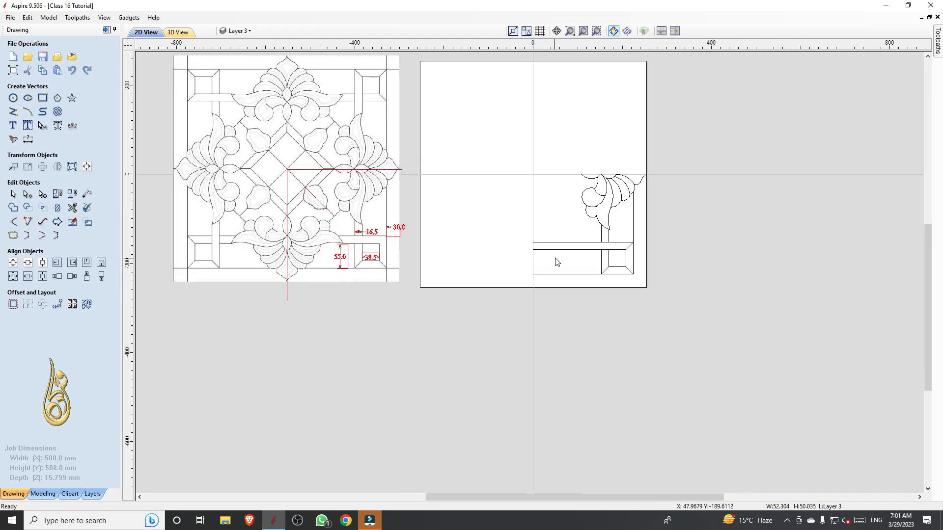
{"action": "scroll", "coordinate": [601, 242], "scroll_direction": "up", "scroll_amount": 2}
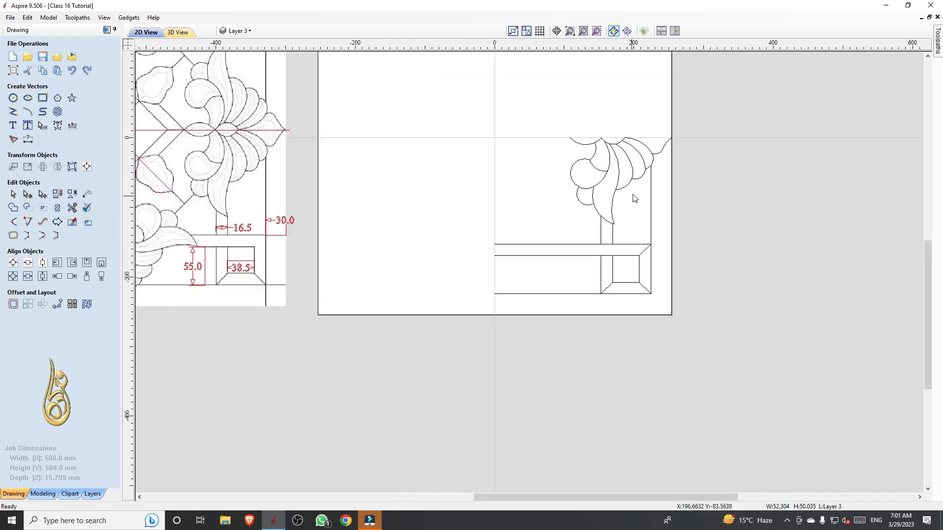
{"action": "left_click_drag", "start_coordinate": [632, 189], "coordinate": [577, 145]}
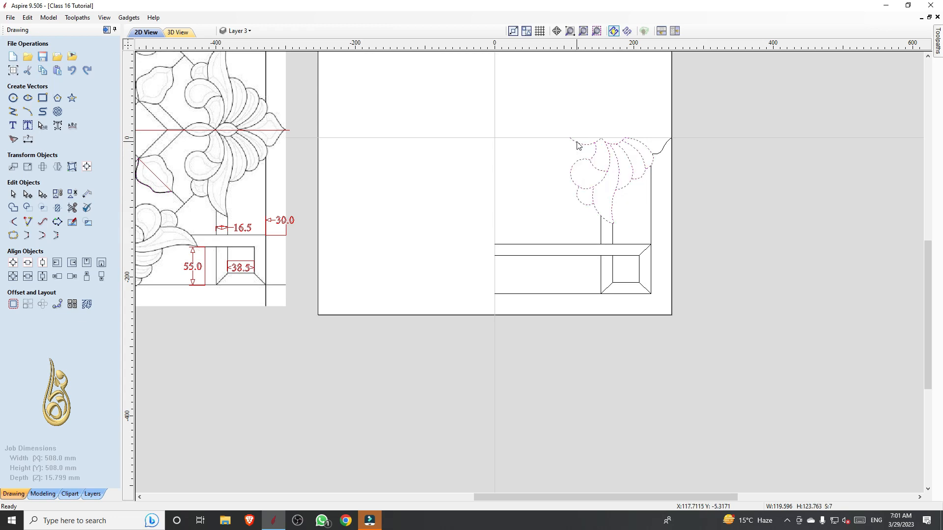
{"action": "left_click", "coordinate": [641, 238]}
Draw a diagonal line at -45° from the job centre to the inner border's lower-right corner at X 224, Y -224
{"action": "key", "text": "p"}
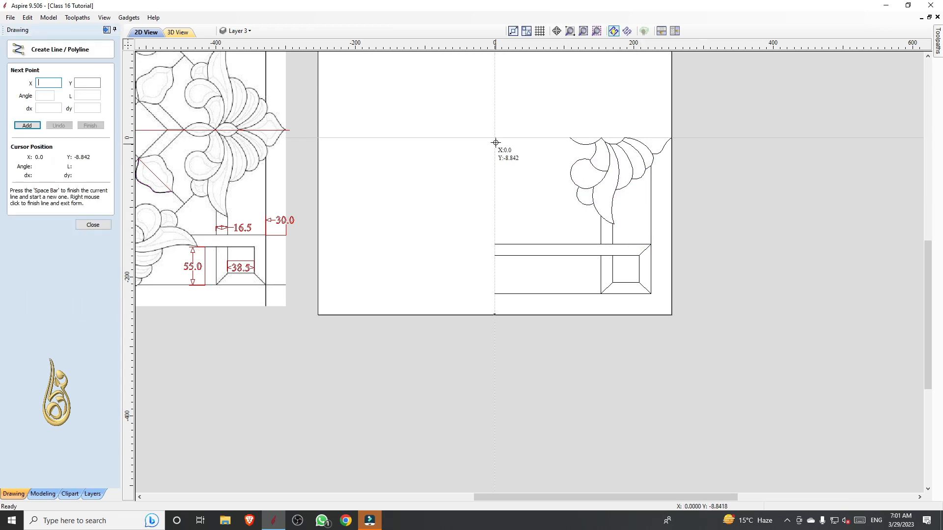
{"action": "left_click", "coordinate": [494, 137]}
{"action": "left_click", "coordinate": [651, 294]}
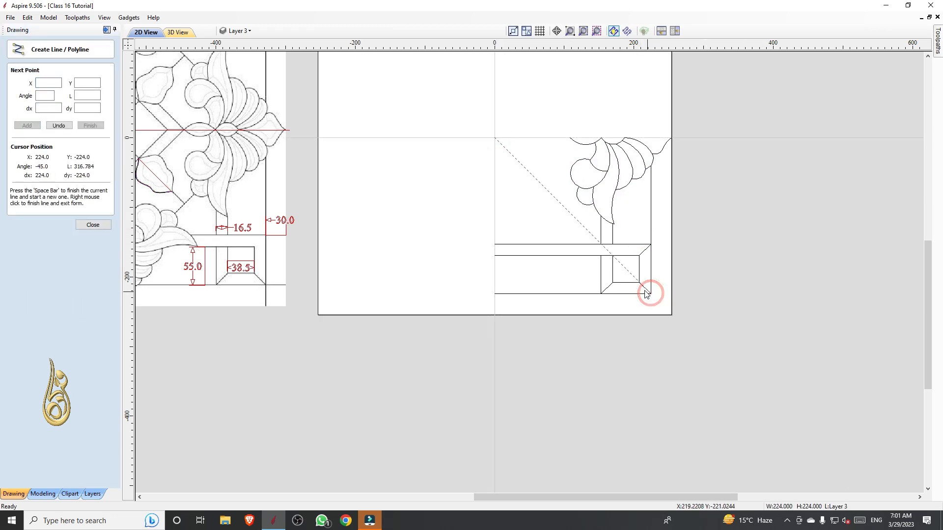
{"action": "right_click", "coordinate": [651, 293]}
{"action": "scroll", "coordinate": [590, 254], "scroll_direction": "up", "scroll_amount": 2}
{"action": "scroll", "coordinate": [591, 255], "scroll_direction": "up", "scroll_amount": 1}
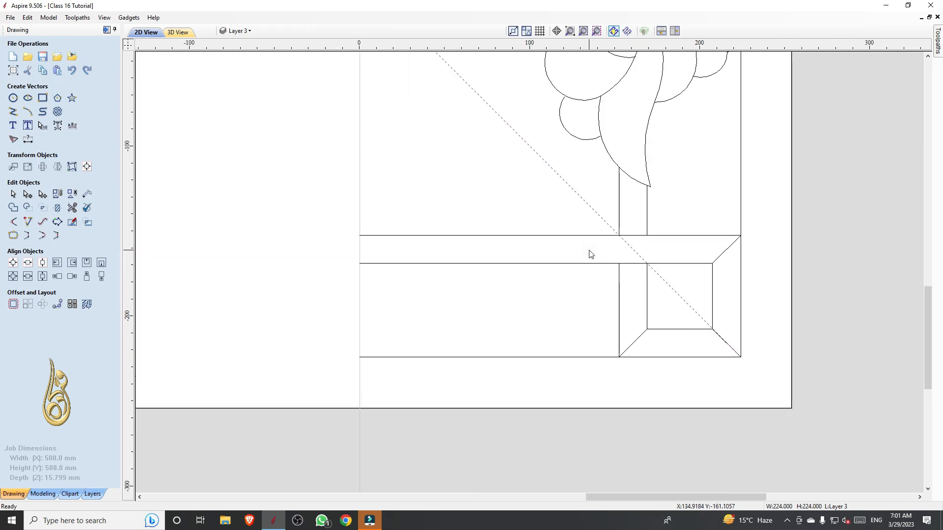
Group the floral motif's ungrouped vectors together with the curved tip piece that reaches the job's right edge
{"action": "scroll", "coordinate": [590, 254], "scroll_direction": "down", "scroll_amount": 4}
{"action": "left_click_drag", "start_coordinate": [648, 212], "coordinate": [576, 146]}
{"action": "scroll", "coordinate": [641, 158], "scroll_direction": "up", "scroll_amount": 4}
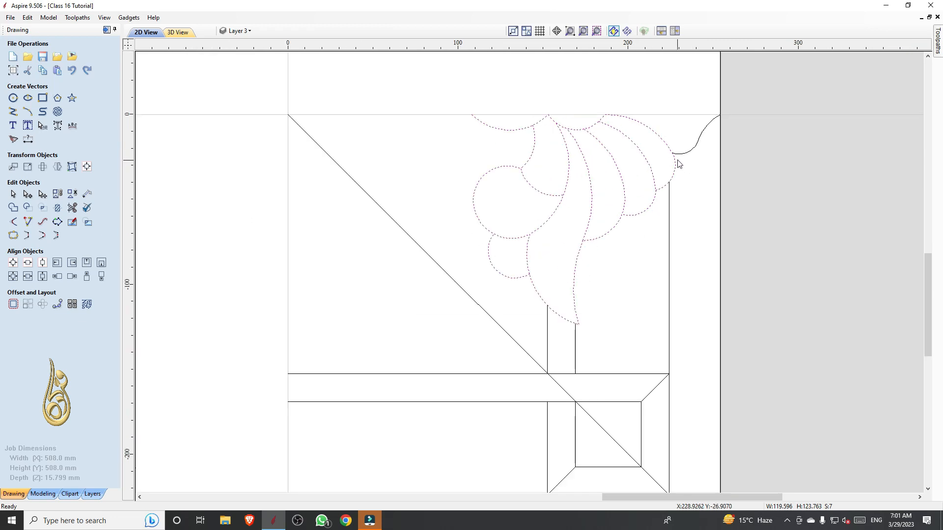
{"action": "left_click", "coordinate": [693, 158], "text": "shift"}
{"action": "scroll", "coordinate": [683, 178], "scroll_direction": "down", "scroll_amount": 4}
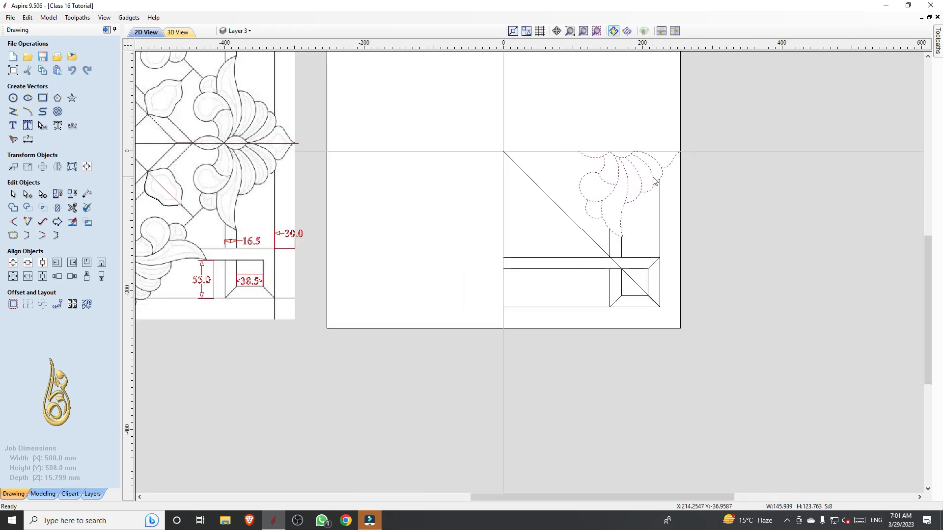
{"action": "key", "text": "g"}
Mirror a copy of the grouped floral motif about the diagonal construction line onto the lower border
{"action": "left_click_drag", "start_coordinate": [581, 218], "coordinate": [553, 208]}
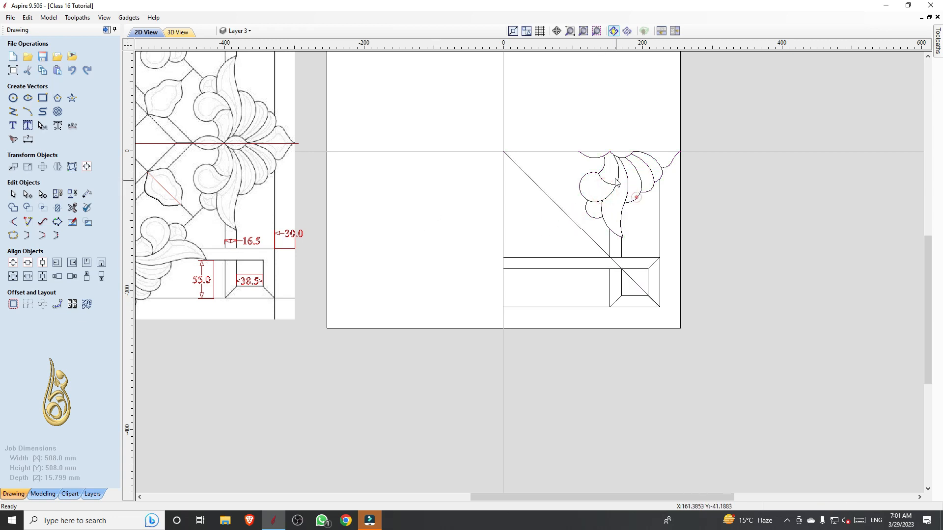
{"action": "left_click", "coordinate": [557, 215], "text": "shift"}
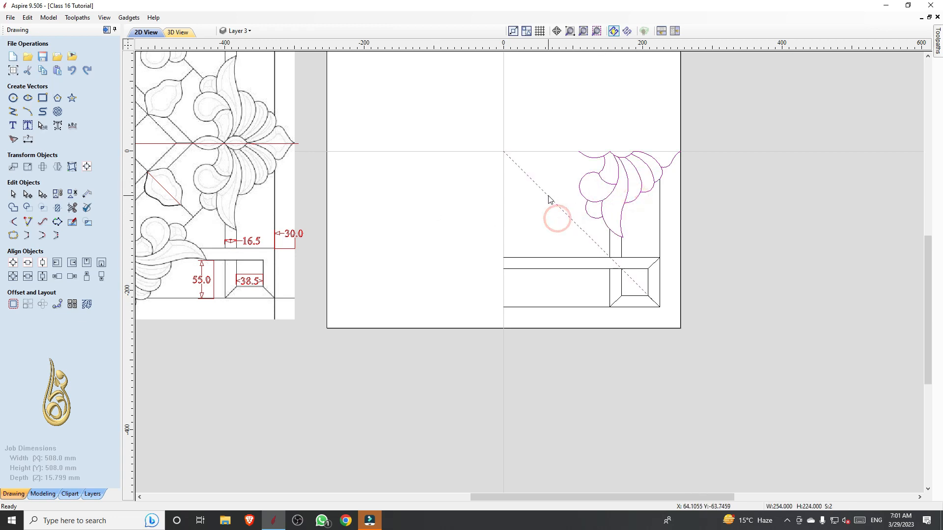
{"action": "left_click", "coordinate": [59, 173]}
{"action": "left_click", "coordinate": [67, 191]}
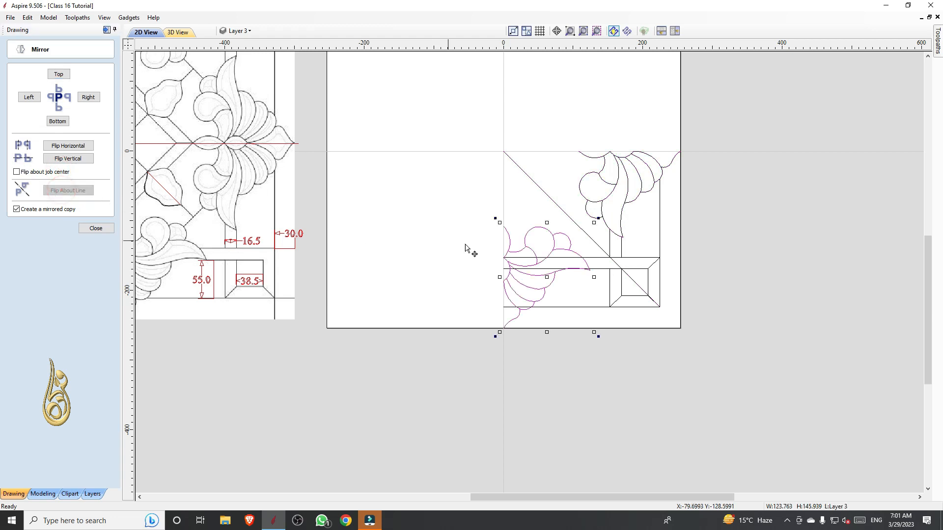
{"action": "left_click", "coordinate": [521, 207]}
{"action": "left_click", "coordinate": [542, 247]}
{"action": "left_click", "coordinate": [93, 231]}
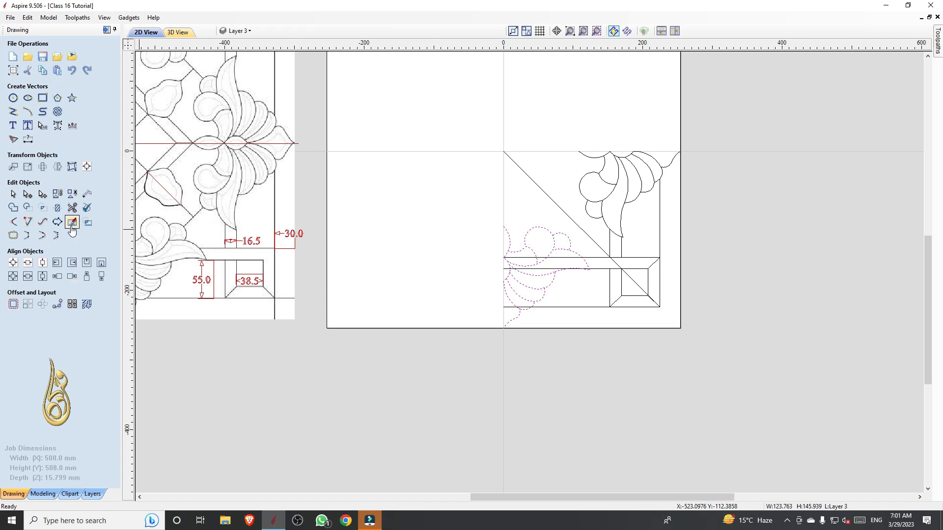
Trim the three horizontal border lines where they cross the mirrored floral motif's outline
{"action": "left_click", "coordinate": [72, 208]}
{"action": "scroll", "coordinate": [587, 260], "scroll_direction": "up", "scroll_amount": 8}
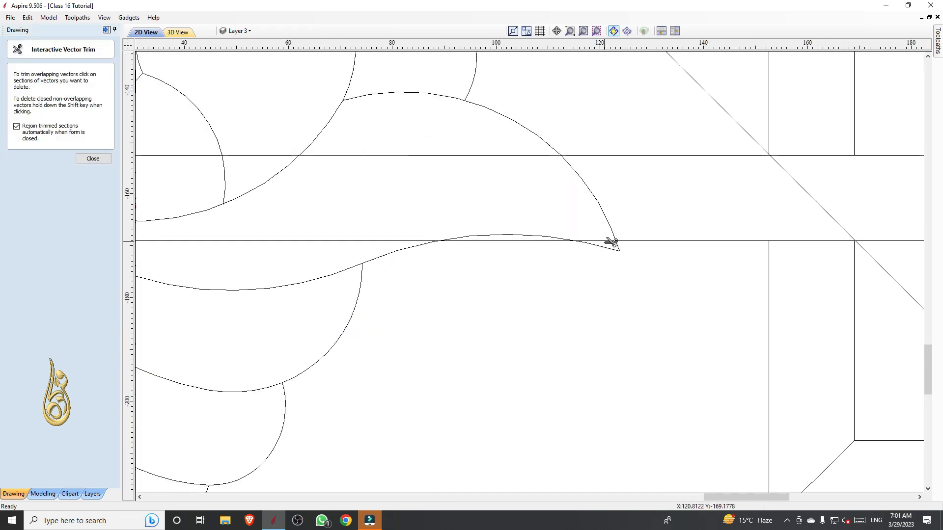
{"action": "left_click", "coordinate": [603, 242]}
{"action": "left_click", "coordinate": [551, 155]}
{"action": "scroll", "coordinate": [551, 216], "scroll_direction": "down", "scroll_amount": 5}
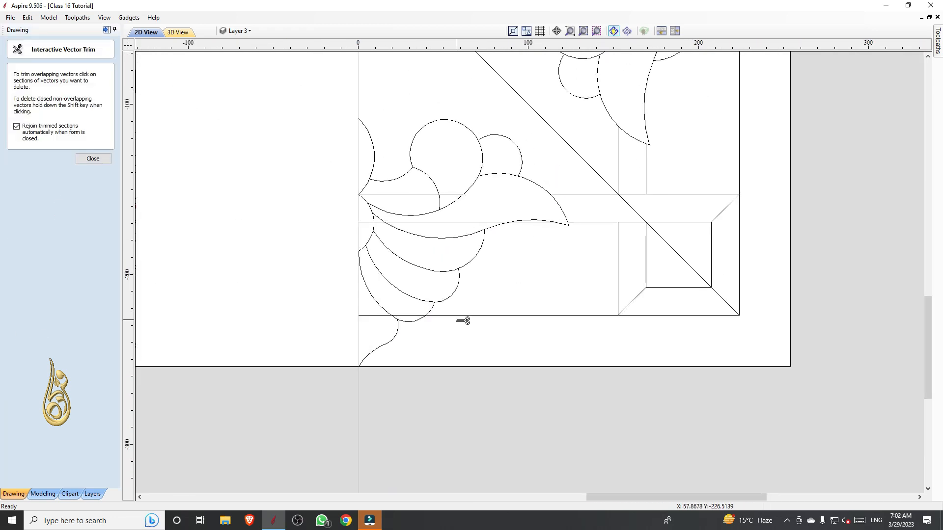
{"action": "scroll", "coordinate": [418, 317], "scroll_direction": "up", "scroll_amount": 4}
{"action": "left_click", "coordinate": [416, 316]}
{"action": "key", "text": "Escape"}
Delete the three leftover pieces of horizontal border line inside and beside the mirrored floral motif
{"action": "left_click", "coordinate": [302, 313]}
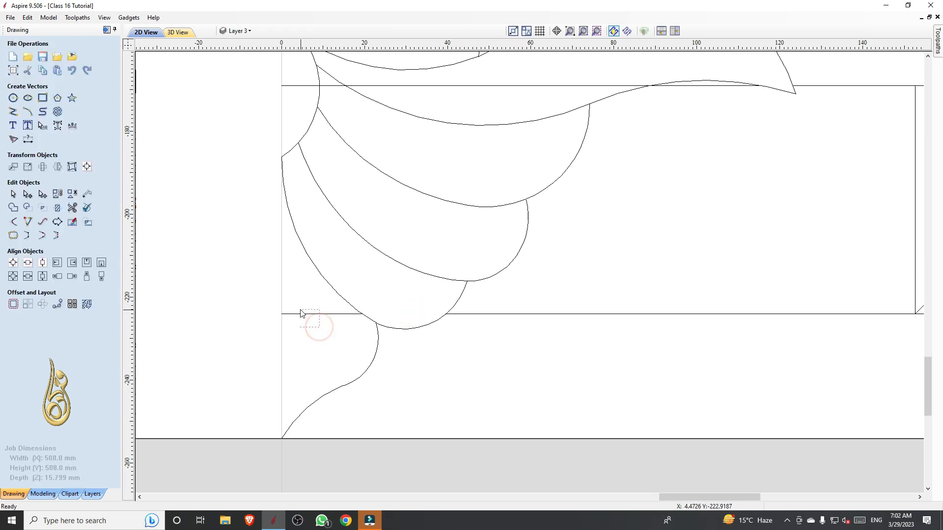
{"action": "key", "text": "Delete"}
{"action": "scroll", "coordinate": [354, 364], "scroll_direction": "down", "scroll_amount": 1}
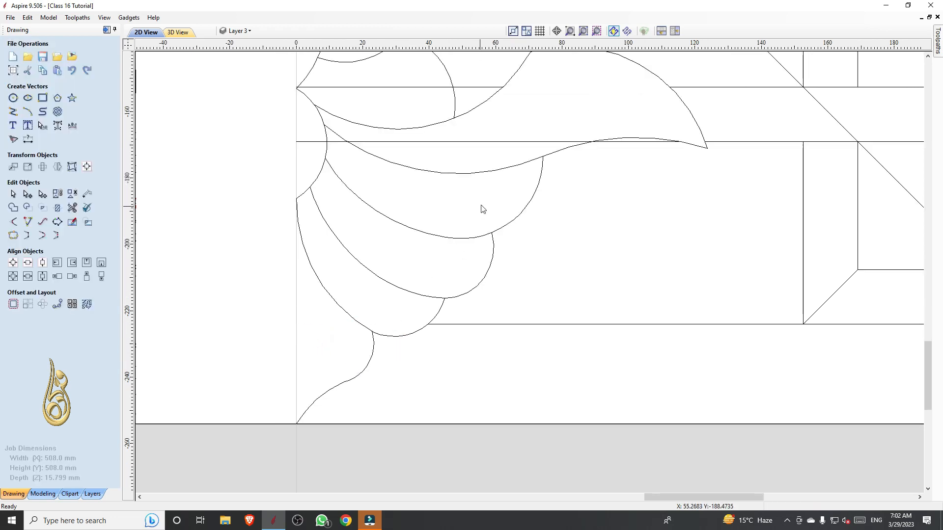
{"action": "left_click", "coordinate": [487, 141]}
{"action": "scroll", "coordinate": [475, 225], "scroll_direction": "down", "scroll_amount": 2}
{"action": "key", "text": "Delete"}
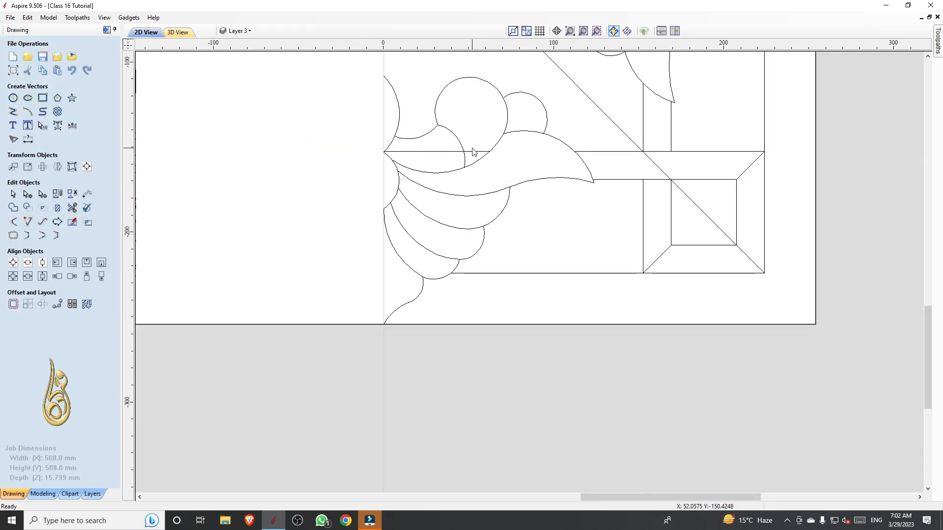
{"action": "left_click", "coordinate": [477, 152]}
{"action": "key", "text": "Delete"}
Delete the diagonal construction line running from the job centre to the lower-right corner
{"action": "scroll", "coordinate": [505, 230], "scroll_direction": "down", "scroll_amount": 3}
{"action": "left_click", "coordinate": [551, 172]}
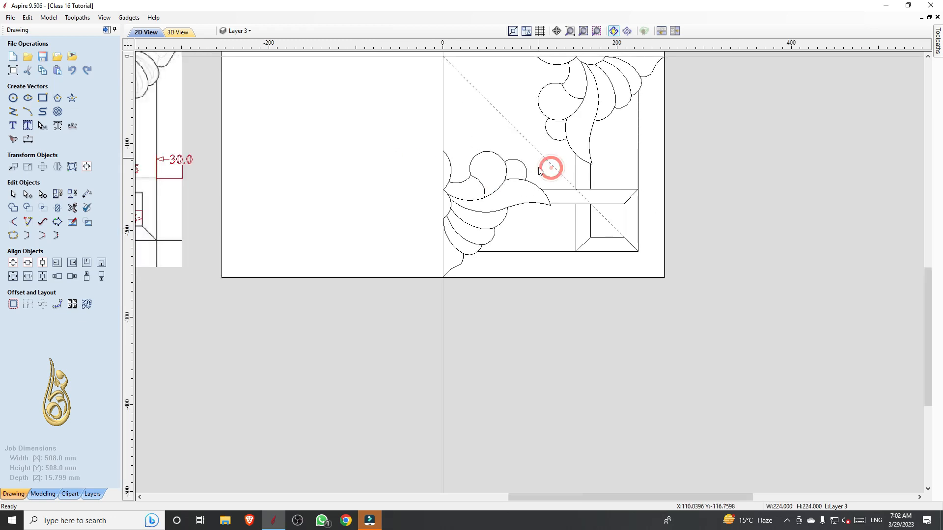
{"action": "key", "text": "Delete"}
Mirror a copy of the complete lower-right quadrant horizontally about the job centre to form the lower half
{"action": "scroll", "coordinate": [549, 167], "scroll_direction": "down", "scroll_amount": 2}
{"action": "scroll", "coordinate": [549, 167], "scroll_direction": "up", "scroll_amount": 2}
{"action": "scroll", "coordinate": [548, 165], "scroll_direction": "down", "scroll_amount": 2}
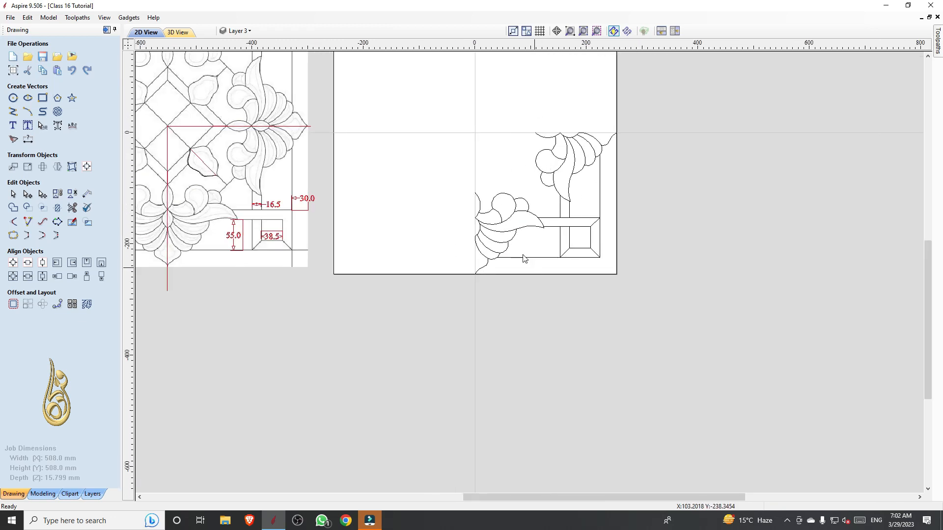
{"action": "scroll", "coordinate": [547, 140], "scroll_direction": "up", "scroll_amount": 1}
{"action": "scroll", "coordinate": [469, 316], "scroll_direction": "down", "scroll_amount": 2}
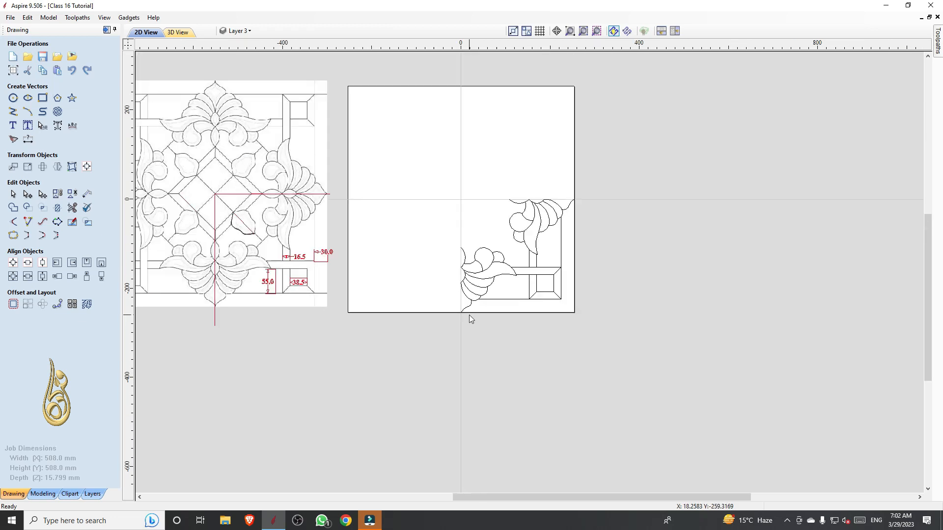
{"action": "left_click_drag", "start_coordinate": [490, 256], "coordinate": [444, 192]}
{"action": "scroll", "coordinate": [601, 275], "scroll_direction": "down", "scroll_amount": 2}
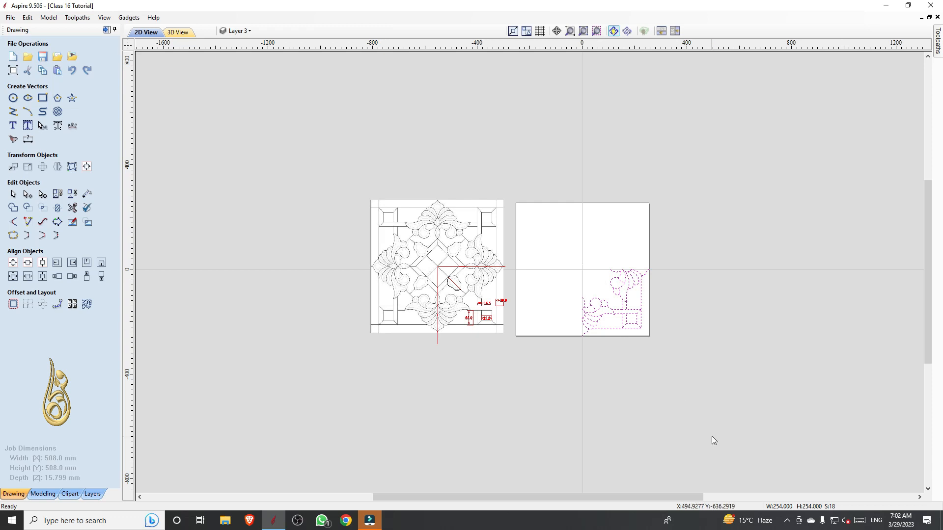
{"action": "key", "text": "ctrl+shift+h"}
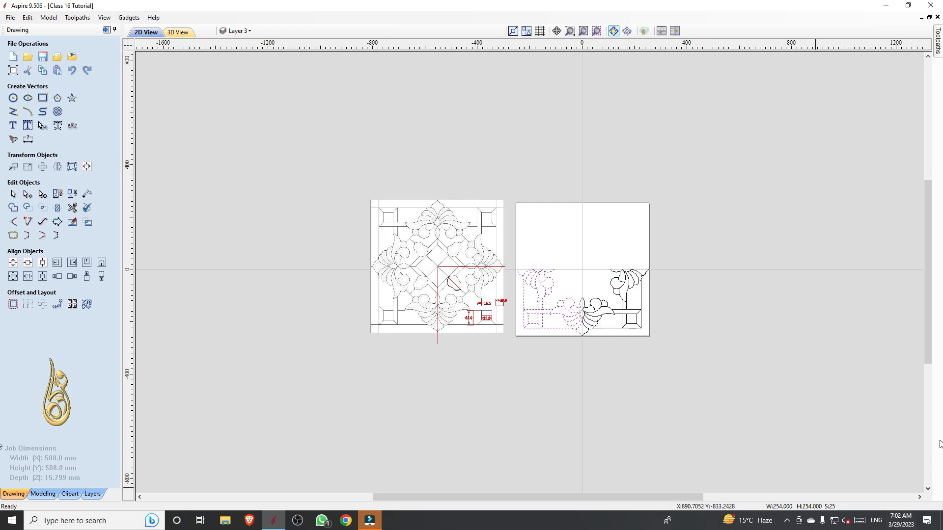
{"action": "scroll", "coordinate": [593, 367], "scroll_direction": "up", "scroll_amount": 4}
{"action": "left_click", "coordinate": [595, 368]}
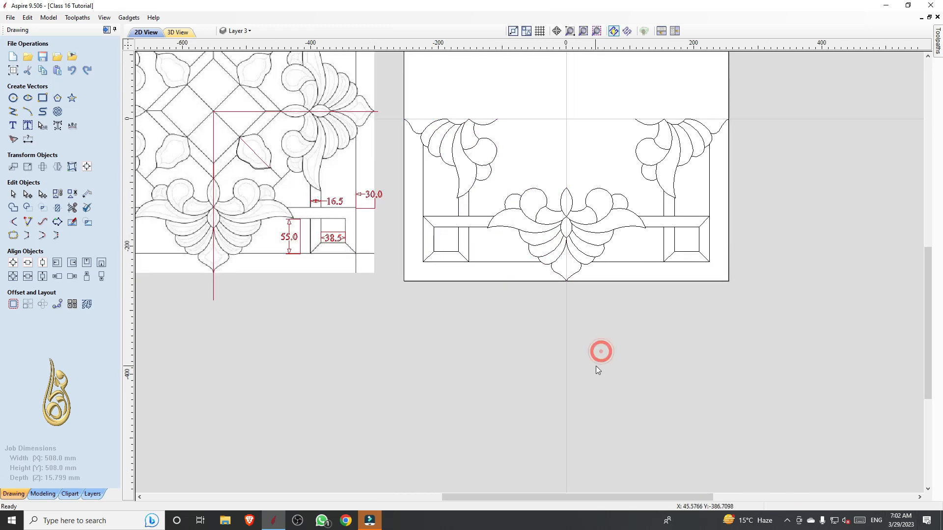
Mirror a copy of the whole lower half vertically about the job centre to complete the border and motifs
{"action": "scroll", "coordinate": [595, 369], "scroll_direction": "down", "scroll_amount": 4}
{"action": "left_click", "coordinate": [700, 383]}
{"action": "left_click", "coordinate": [533, 265]}
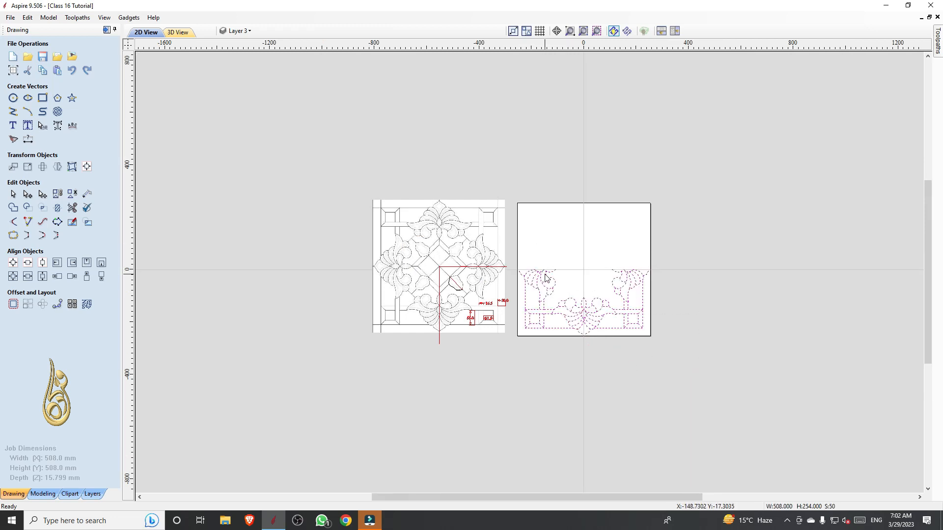
{"action": "key", "text": "ctrl+shift+v"}
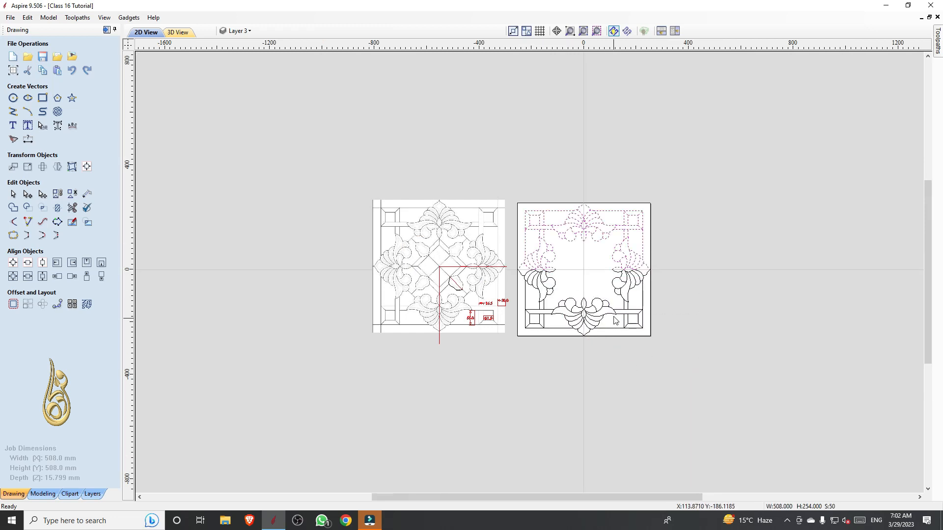
{"action": "left_click", "coordinate": [591, 282]}
{"action": "scroll", "coordinate": [660, 336], "scroll_direction": "up", "scroll_amount": 4}
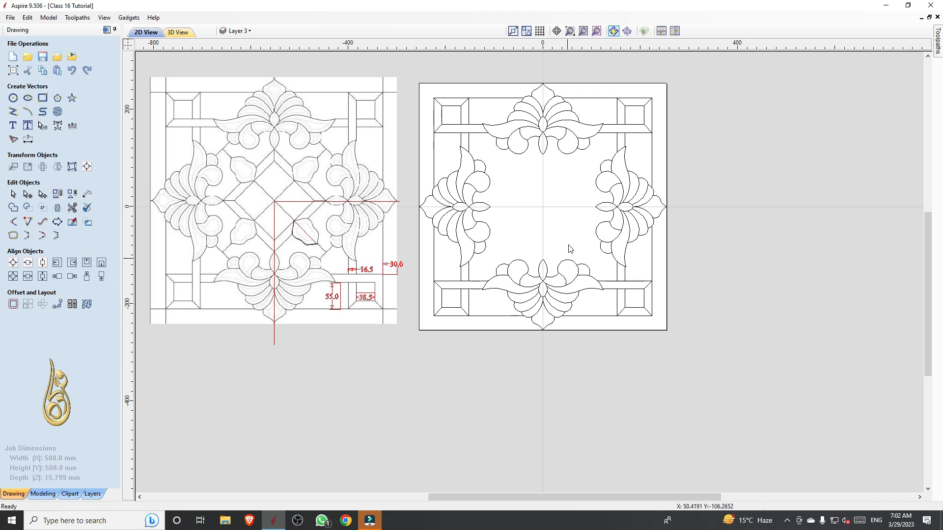
Draw a closed diamond polyline joining the inner tips of the four floral motifs at 45° angles
{"action": "scroll", "coordinate": [235, 233], "scroll_direction": "up", "scroll_amount": 2}
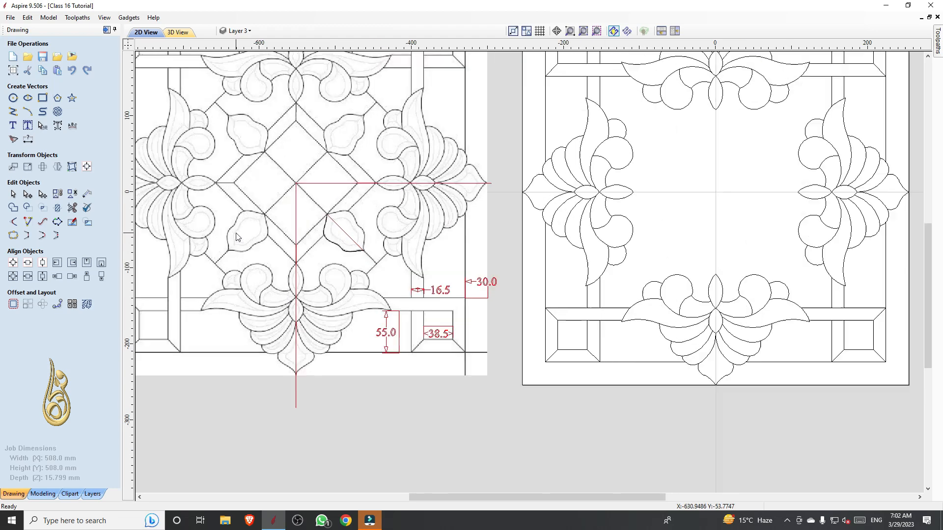
{"action": "scroll", "coordinate": [319, 155], "scroll_direction": "down", "scroll_amount": 2}
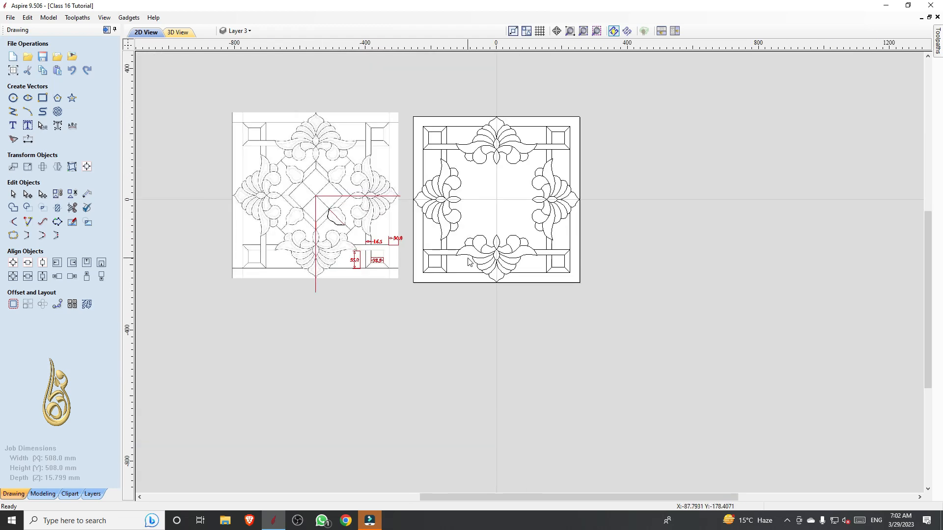
{"action": "left_click", "coordinate": [13, 112]}
{"action": "scroll", "coordinate": [469, 204], "scroll_direction": "up", "scroll_amount": 3}
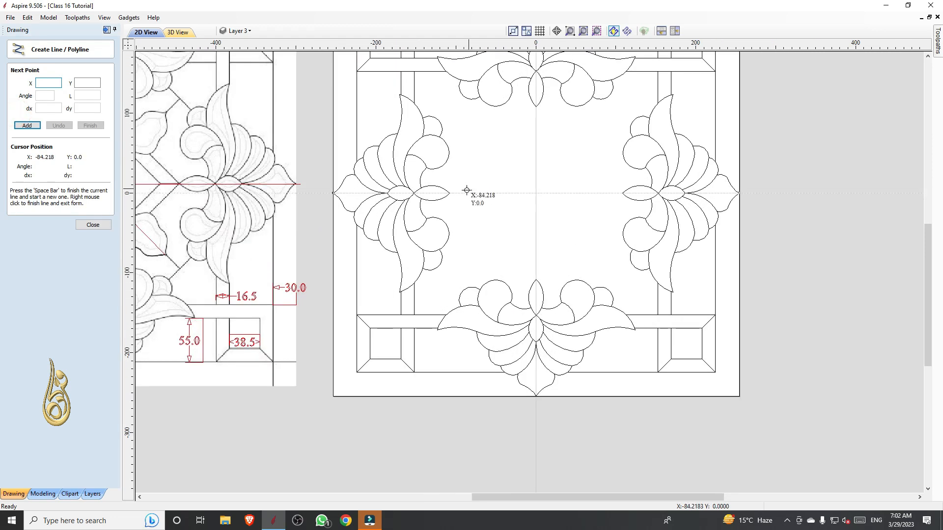
{"action": "left_click", "coordinate": [450, 194]}
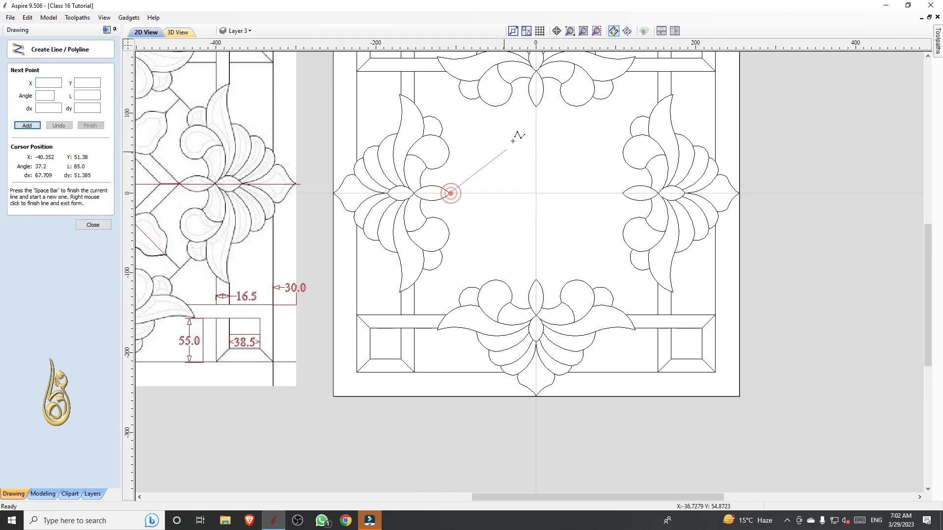
{"action": "left_click", "coordinate": [536, 108]}
{"action": "left_click", "coordinate": [622, 194]}
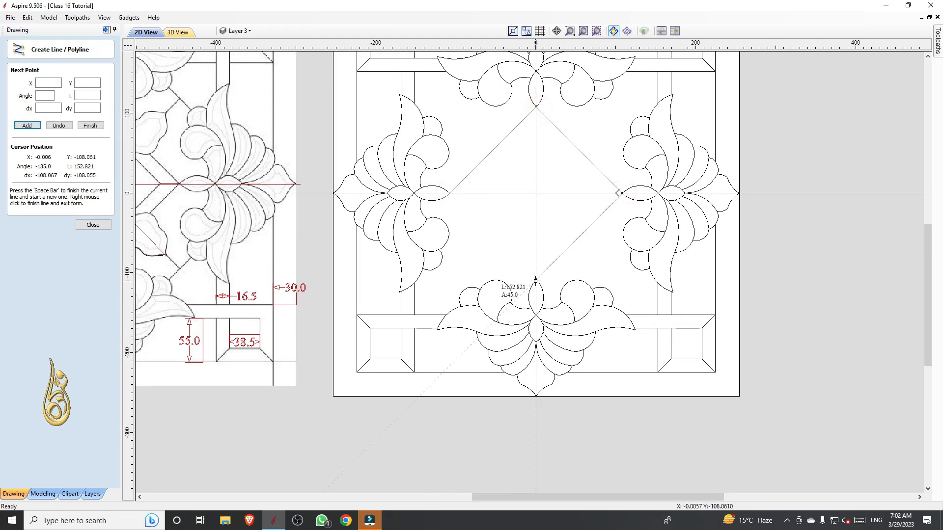
{"action": "left_click", "coordinate": [536, 280]}
{"action": "left_click", "coordinate": [453, 194]}
{"action": "right_click", "coordinate": [489, 192]}
Offset the central diamond inwards by 16.5 mm with sharp corners, keeping the original
{"action": "scroll", "coordinate": [489, 191], "scroll_direction": "down", "scroll_amount": 3}
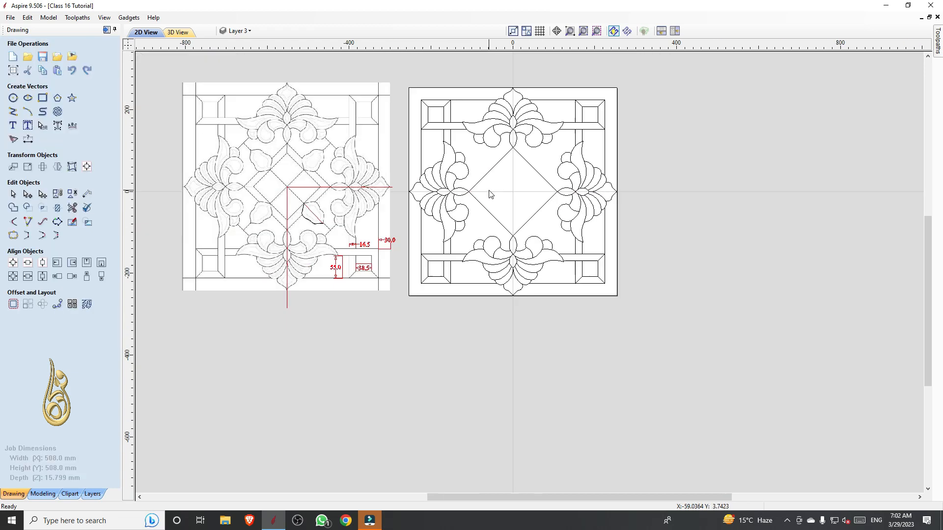
{"action": "scroll", "coordinate": [494, 166], "scroll_direction": "up", "scroll_amount": 2}
{"action": "left_click", "coordinate": [494, 169]}
{"action": "scroll", "coordinate": [507, 149], "scroll_direction": "down", "scroll_amount": 3}
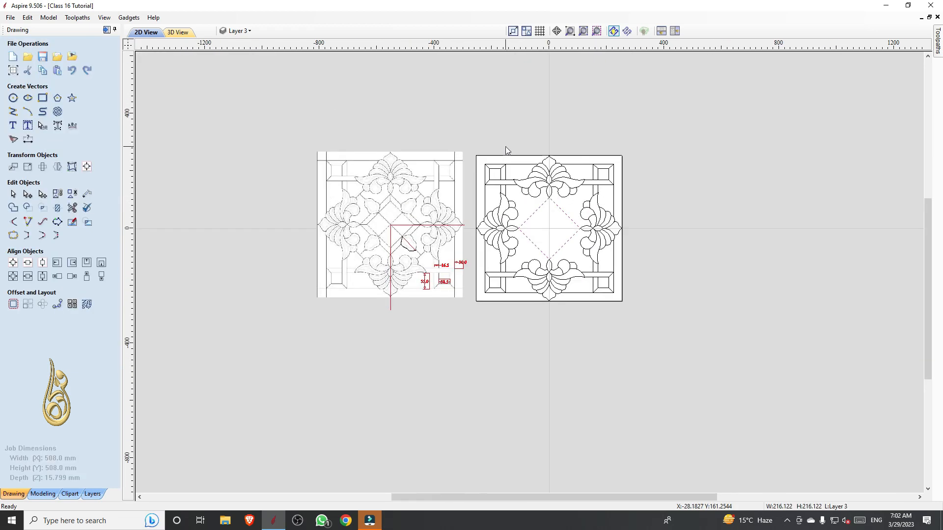
{"action": "scroll", "coordinate": [601, 268], "scroll_direction": "up", "scroll_amount": 3}
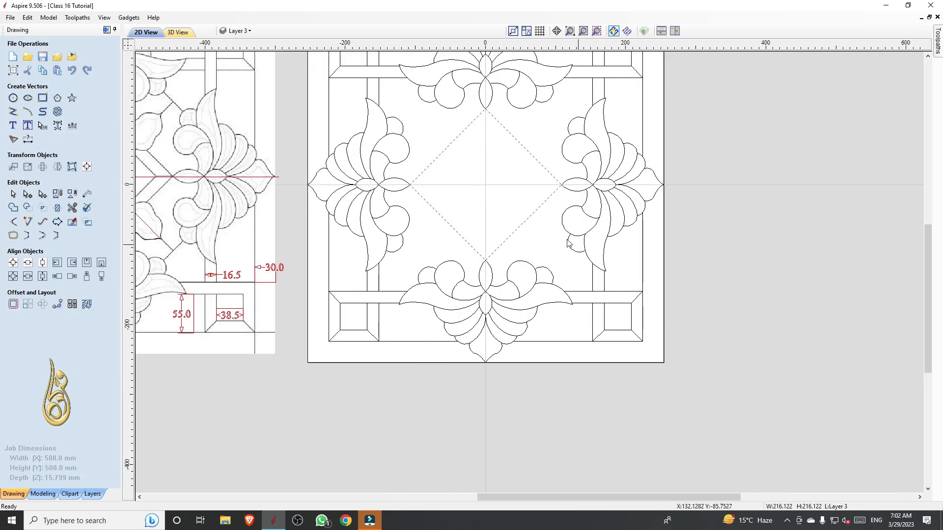
{"action": "left_click", "coordinate": [14, 304]}
{"action": "left_click", "coordinate": [36, 92]}
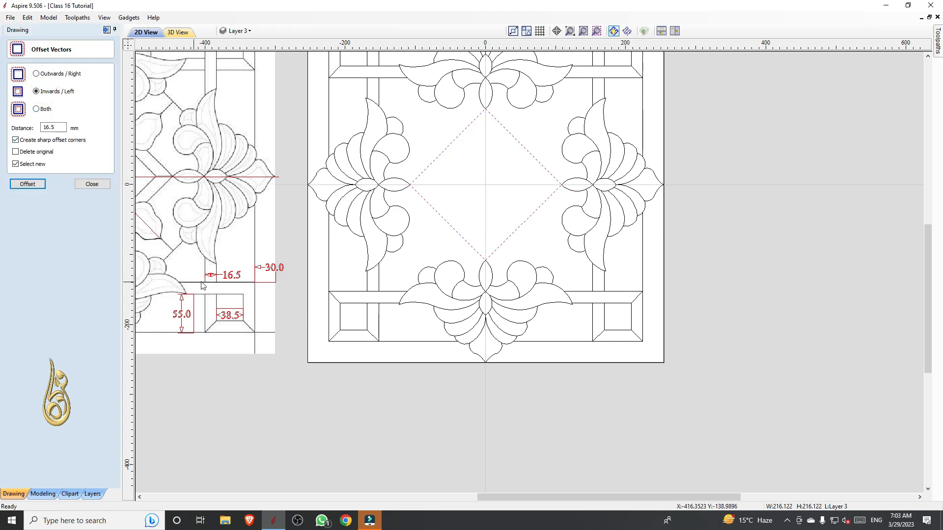
{"action": "left_click", "coordinate": [26, 186]}
{"action": "scroll", "coordinate": [495, 199], "scroll_direction": "up", "scroll_amount": 3}
{"action": "scroll", "coordinate": [494, 198], "scroll_direction": "down", "scroll_amount": 5}
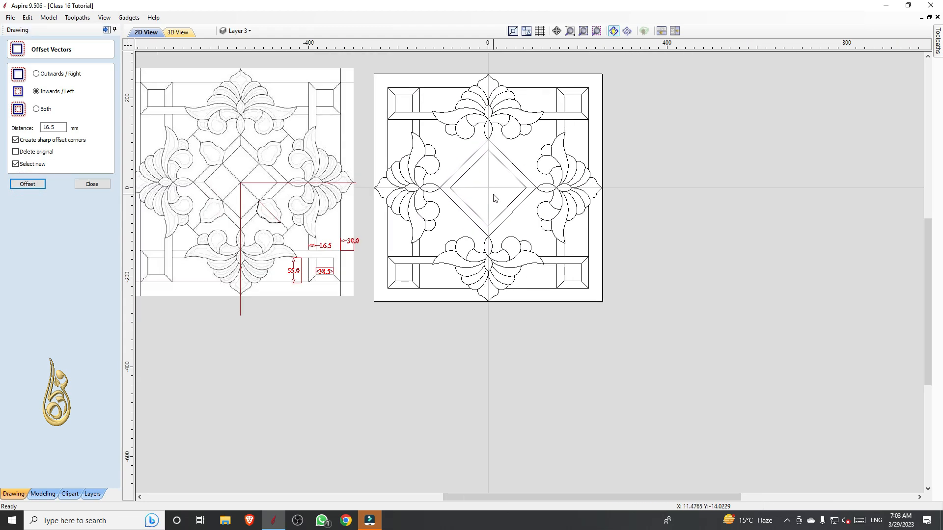
Draw a line at -45° from the job centre to the border corner at X 152.5, Y -152.5
{"action": "scroll", "coordinate": [509, 235], "scroll_direction": "up", "scroll_amount": 2}
{"action": "key", "text": "l"}
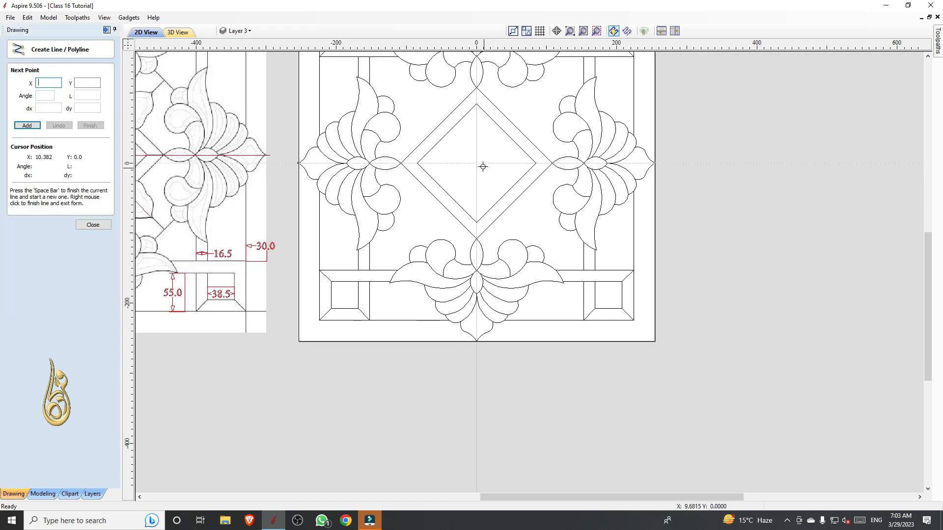
{"action": "left_click", "coordinate": [478, 162]}
{"action": "left_click", "coordinate": [587, 267]}
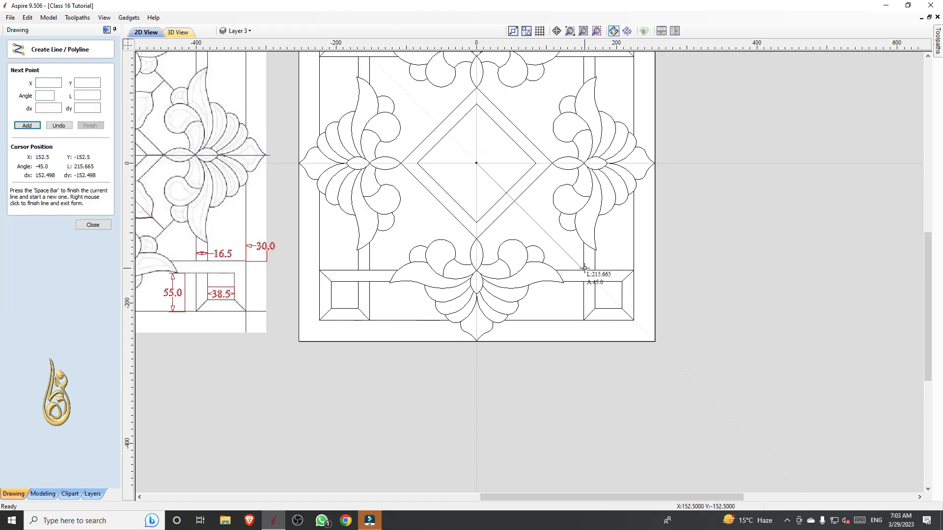
{"action": "right_click", "coordinate": [583, 269]}
{"action": "scroll", "coordinate": [474, 201], "scroll_direction": "down", "scroll_amount": 2}
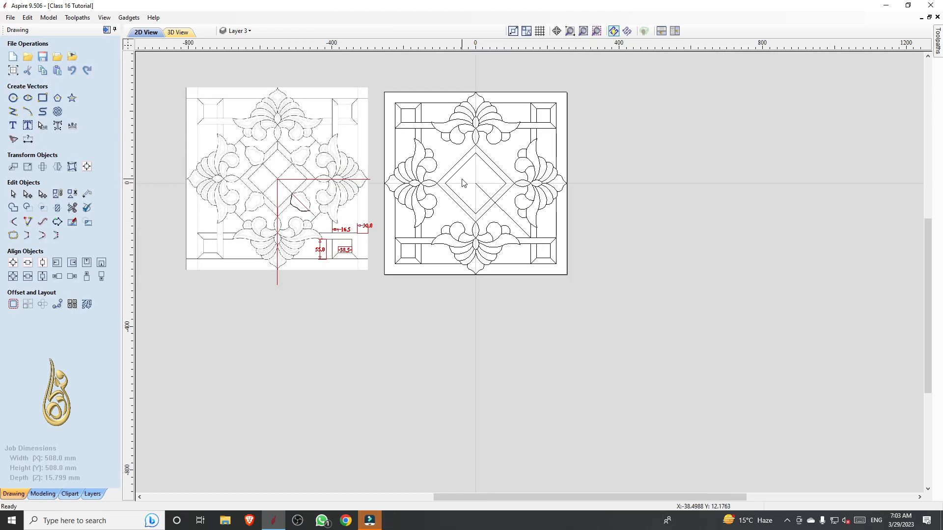
{"action": "scroll", "coordinate": [302, 222], "scroll_direction": "up", "scroll_amount": 3}
{"action": "scroll", "coordinate": [605, 185], "scroll_direction": "down", "scroll_amount": 2}
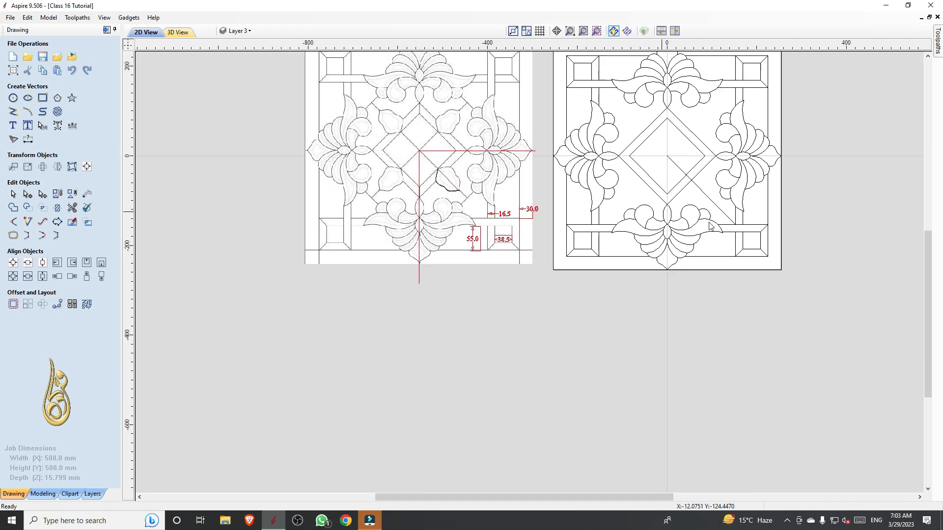
{"action": "scroll", "coordinate": [721, 216], "scroll_direction": "up", "scroll_amount": 3}
{"action": "scroll", "coordinate": [722, 205], "scroll_direction": "up", "scroll_amount": 2}
{"action": "key", "text": "space"}
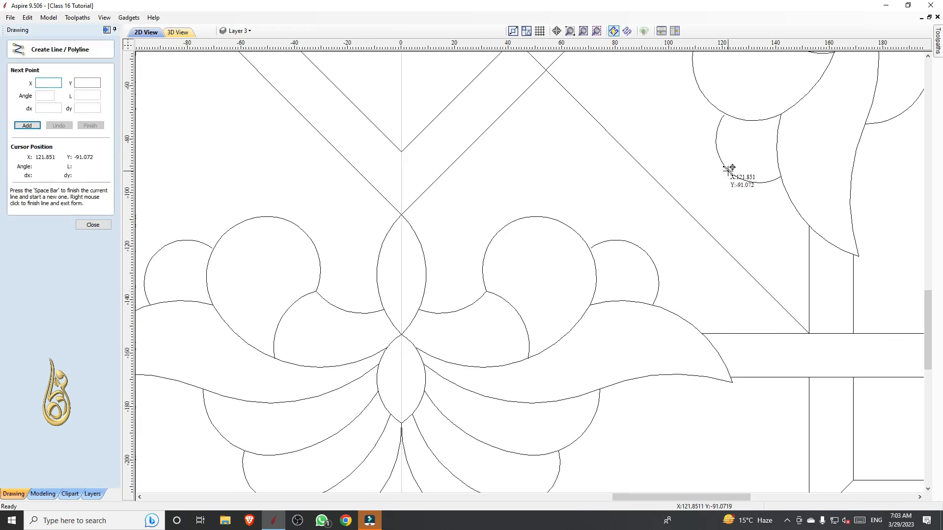
{"action": "key", "text": "Escape"}
{"action": "left_click", "coordinate": [745, 182]}
Draw a 43.528 mm cross line at 45° from the side motif's lower lobe (X 121.851, Y -91.072) to the bottom motif's lobe (X 91.072, Y -121.851)
{"action": "scroll", "coordinate": [712, 189], "scroll_direction": "down", "scroll_amount": 2}
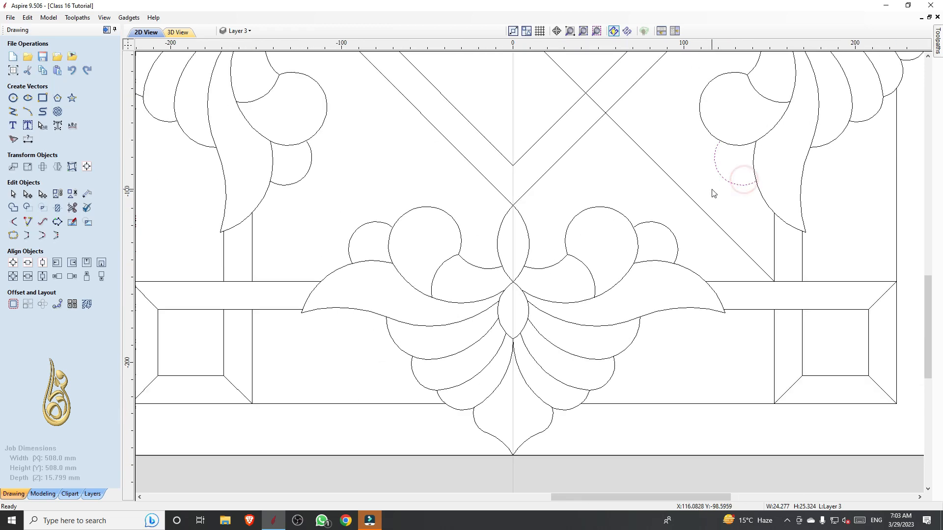
{"action": "scroll", "coordinate": [758, 196], "scroll_direction": "up", "scroll_amount": 2}
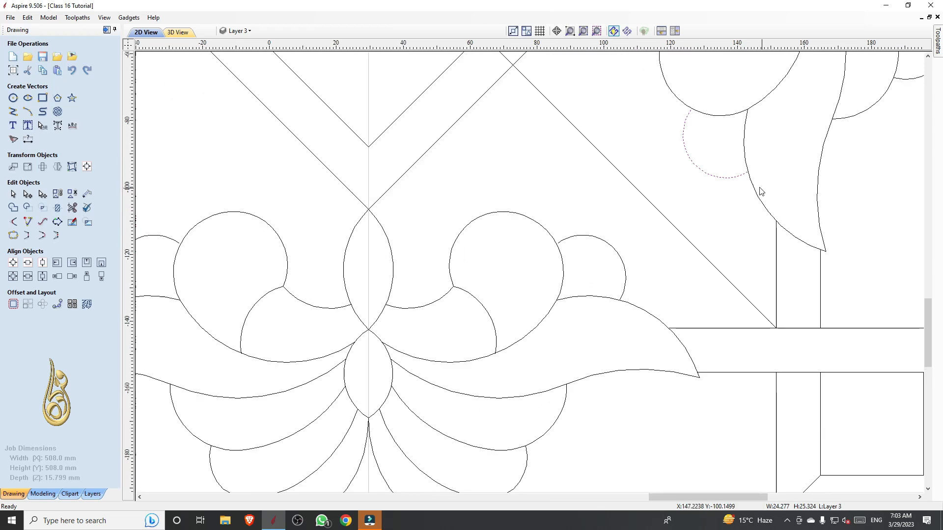
{"action": "scroll", "coordinate": [606, 215], "scroll_direction": "up", "scroll_amount": 1}
{"action": "key", "text": "space"}
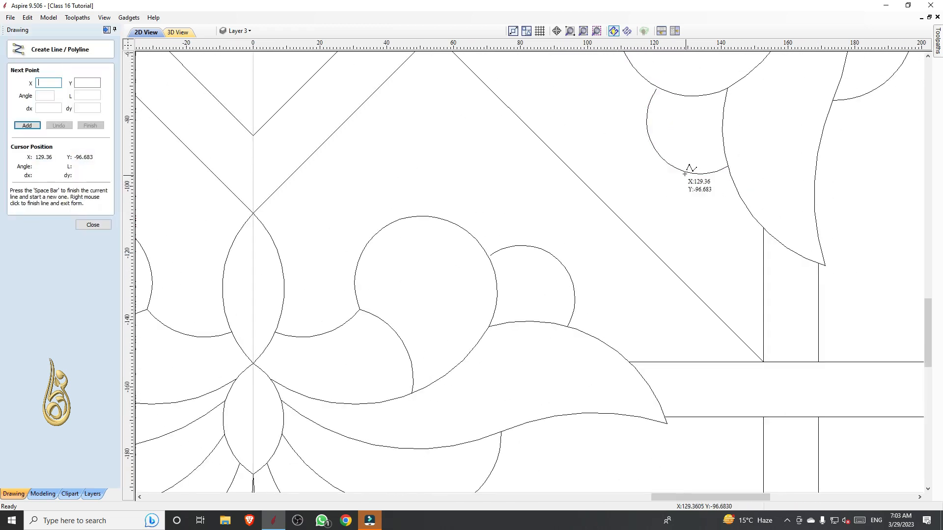
{"action": "left_click", "coordinate": [661, 156]}
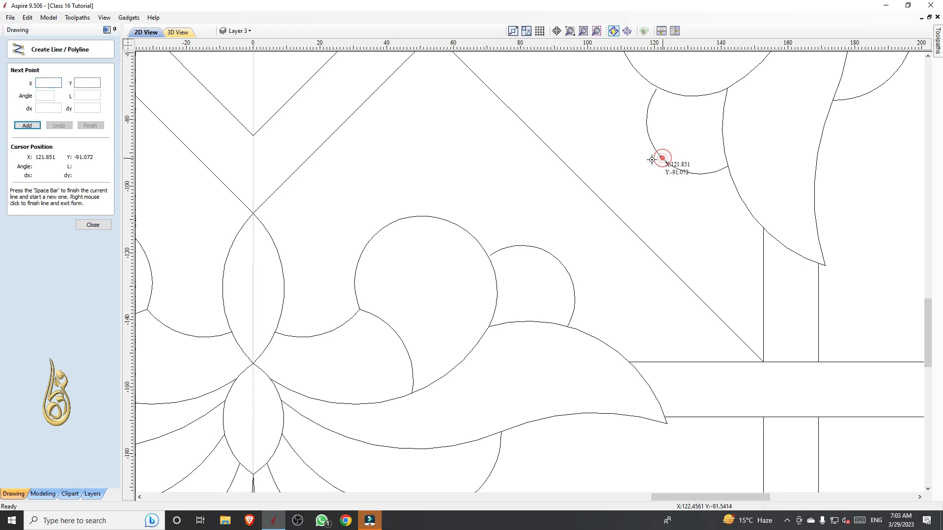
{"action": "left_click", "coordinate": [560, 259]}
{"action": "right_click", "coordinate": [560, 258]}
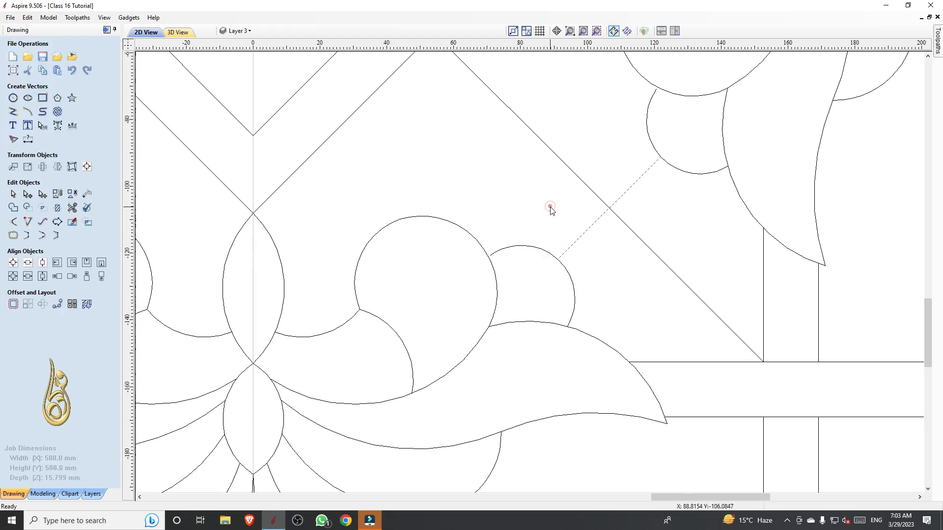
Trim away the outer part of the diagonal line between the short cross line and the border corner
{"action": "scroll", "coordinate": [551, 217], "scroll_direction": "down", "scroll_amount": 3}
{"action": "scroll", "coordinate": [550, 213], "scroll_direction": "down", "scroll_amount": 2}
{"action": "scroll", "coordinate": [580, 226], "scroll_direction": "up", "scroll_amount": 1}
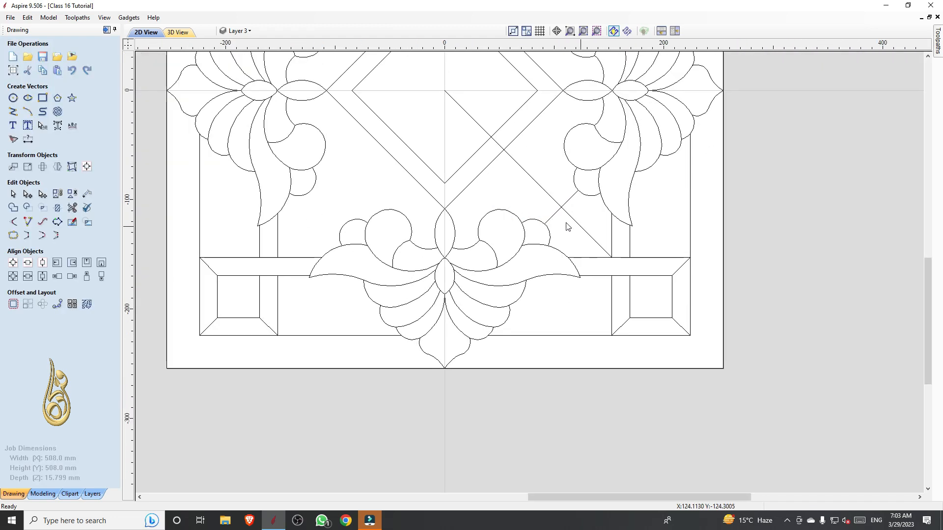
{"action": "left_click", "coordinate": [73, 208]}
{"action": "left_click", "coordinate": [576, 225]}
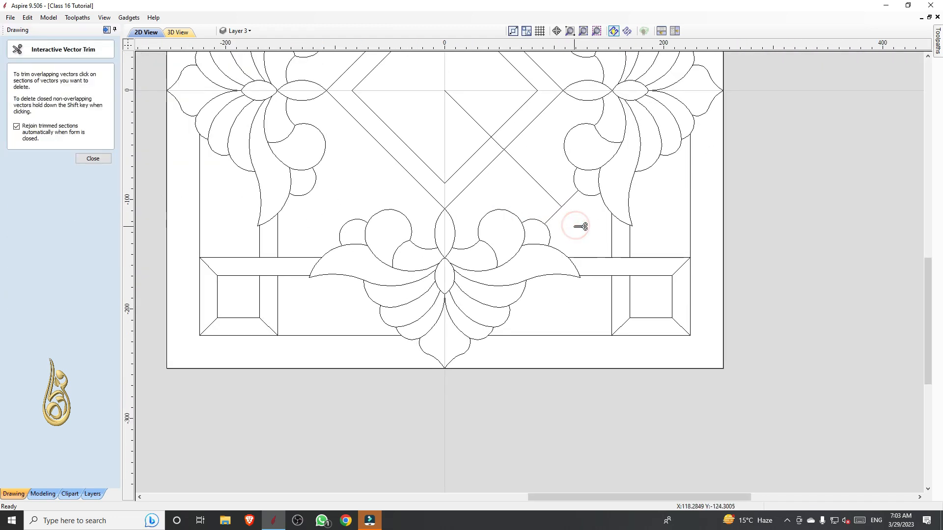
{"action": "scroll", "coordinate": [574, 227], "scroll_direction": "down", "scroll_amount": 5}
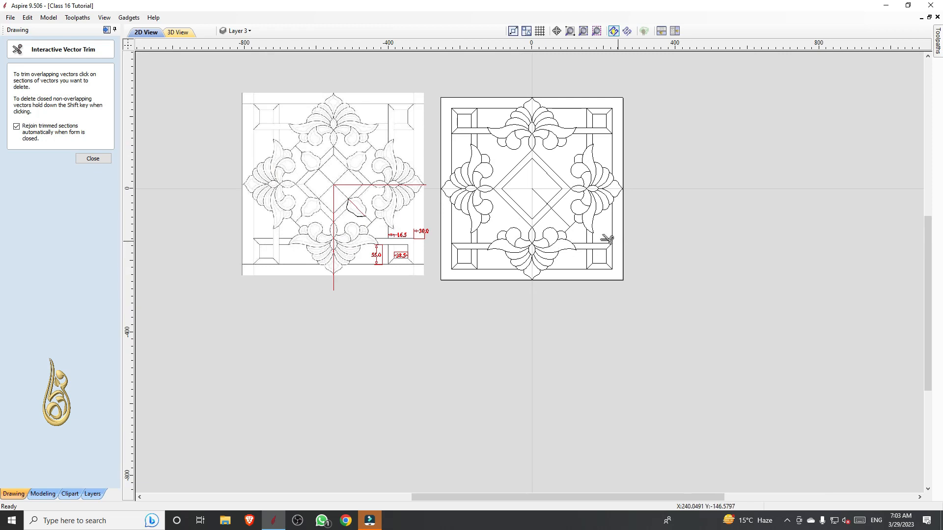
{"action": "key", "text": "Escape"}
Move the half-petal curve from the reference onto the new pattern, with its inner tip near the diamond and diagonal crossing
{"action": "scroll", "coordinate": [378, 180], "scroll_direction": "up", "scroll_amount": 3}
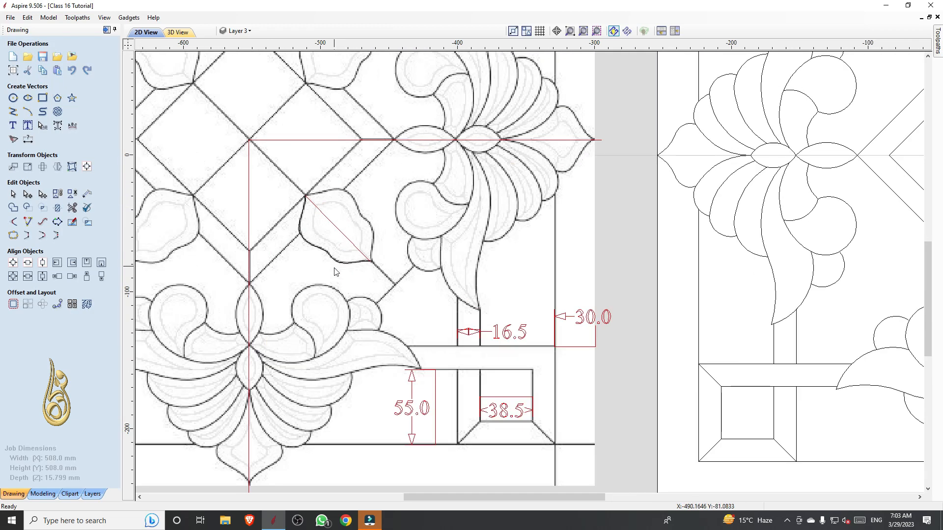
{"action": "left_click", "coordinate": [348, 214]}
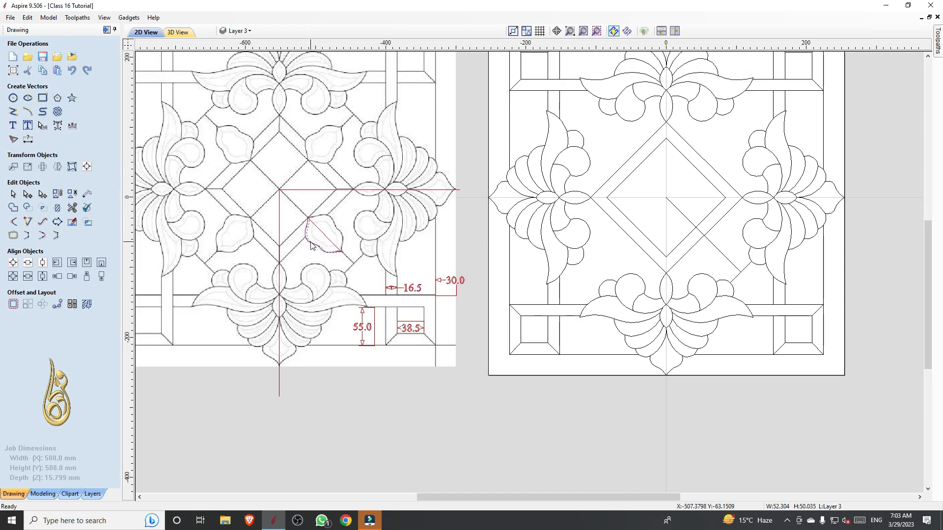
{"action": "key", "text": "Right"}
{"action": "key", "text": "Right"}
{"action": "key", "text": "Right"}
{"action": "key", "text": "Right"}
{"action": "key", "text": "Right"}
{"action": "key", "text": "Right"}
{"action": "key", "text": "Right"}
{"action": "key", "text": "Right"}
{"action": "key", "text": "Right"}
{"action": "key", "text": "Right"}
{"action": "key", "text": "Right"}
{"action": "key", "text": "Right"}
{"action": "key", "text": "Right"}
{"action": "key", "text": "Right"}
{"action": "key", "text": "Right"}
{"action": "key", "text": "Right"}
{"action": "key", "text": "Right"}
{"action": "key", "text": "Right"}
{"action": "key", "text": "Right"}
{"action": "key", "text": "Right"}
{"action": "key", "text": "Right"}
{"action": "key", "text": "Down"}
{"action": "key", "text": "Right"}
{"action": "key", "text": "Right"}
{"action": "key", "text": "Right"}
{"action": "key", "text": "Right"}
{"action": "key", "text": "Down"}
{"action": "key", "text": "Down"}
Edit the half-petal curve's nodes, placing its inner end on the diamond and diagonal crossing and its outer end on the diagonal line
{"action": "scroll", "coordinate": [650, 313], "scroll_direction": "down", "scroll_amount": 1}
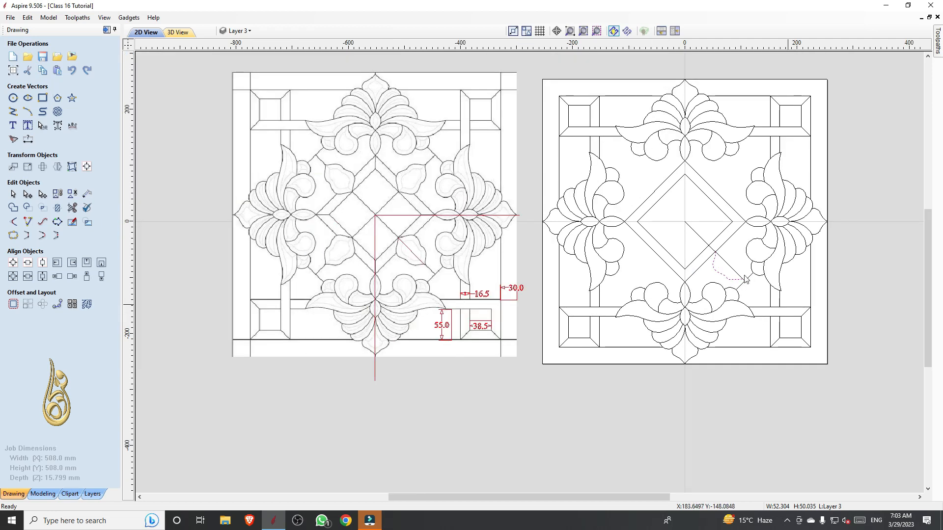
{"action": "scroll", "coordinate": [656, 223], "scroll_direction": "up", "scroll_amount": 4}
{"action": "scroll", "coordinate": [656, 222], "scroll_direction": "up", "scroll_amount": 4}
{"action": "scroll", "coordinate": [746, 316], "scroll_direction": "down", "scroll_amount": 4}
{"action": "scroll", "coordinate": [709, 255], "scroll_direction": "up", "scroll_amount": 3}
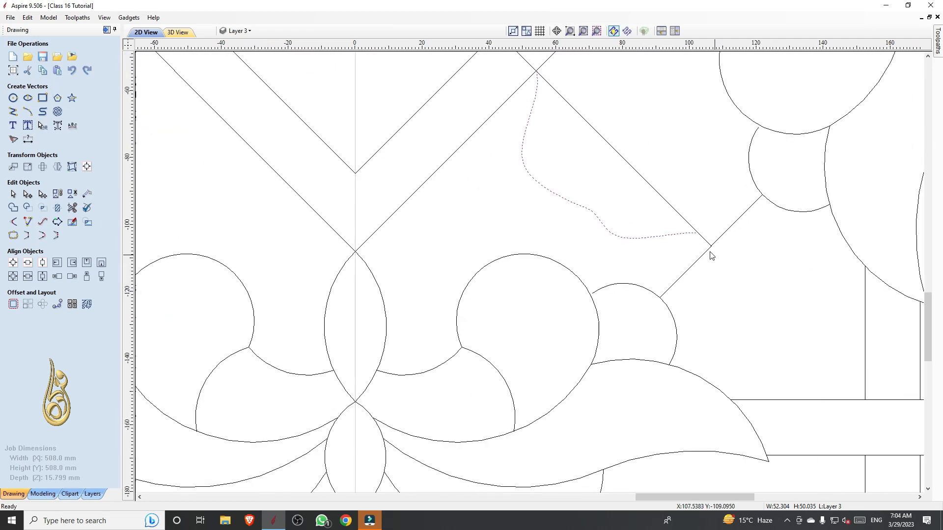
{"action": "key", "text": "n"}
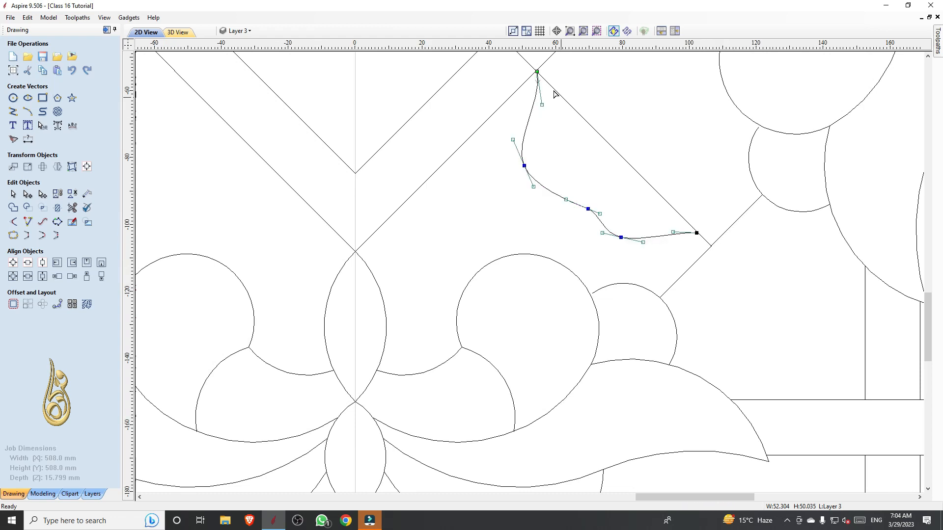
{"action": "scroll", "coordinate": [546, 79], "scroll_direction": "up", "scroll_amount": 6}
{"action": "left_click_drag", "start_coordinate": [530, 114], "coordinate": [522, 110]}
{"action": "scroll", "coordinate": [522, 110], "scroll_direction": "down", "scroll_amount": 2}
{"action": "scroll", "coordinate": [511, 101], "scroll_direction": "down", "scroll_amount": 4}
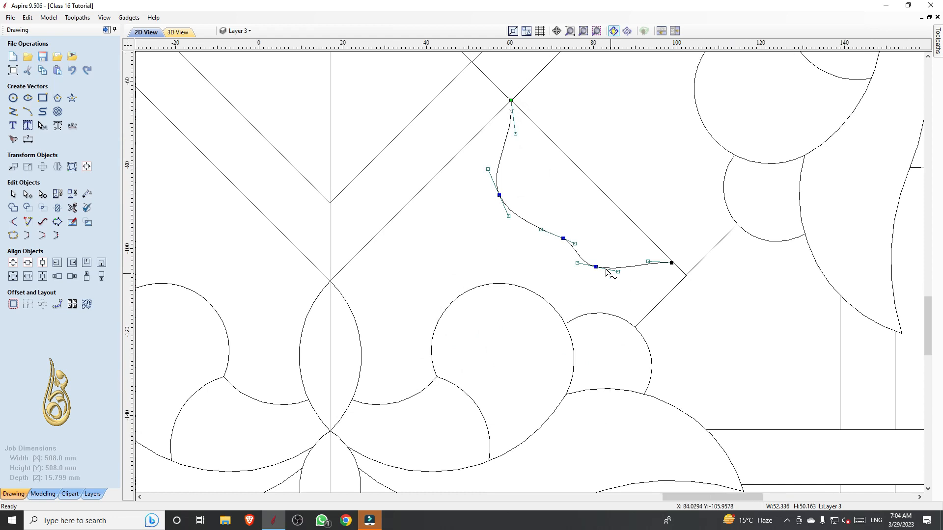
{"action": "scroll", "coordinate": [606, 270], "scroll_direction": "up", "scroll_amount": 2}
{"action": "left_click_drag", "start_coordinate": [482, 196], "coordinate": [483, 185]}
{"action": "scroll", "coordinate": [617, 253], "scroll_direction": "up", "scroll_amount": 1}
{"action": "scroll", "coordinate": [632, 253], "scroll_direction": "down", "scroll_amount": 1}
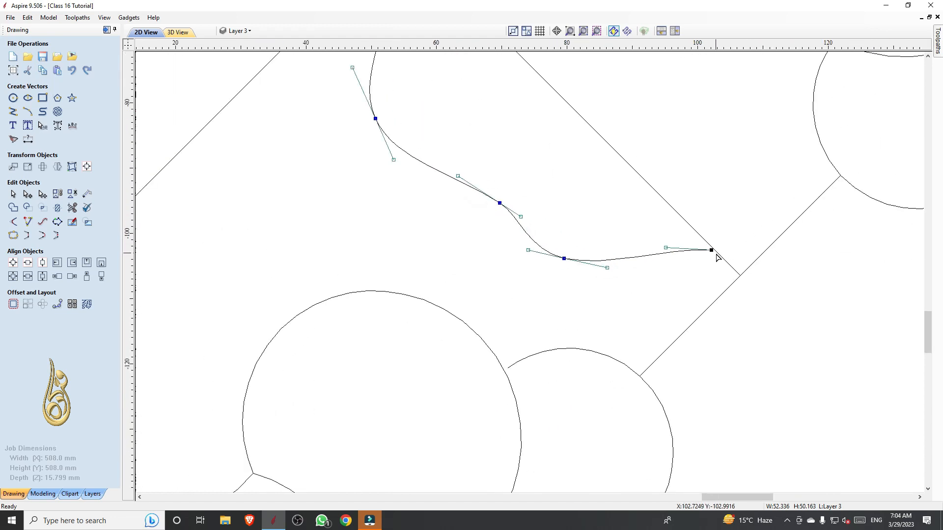
{"action": "scroll", "coordinate": [716, 257], "scroll_direction": "up", "scroll_amount": 3}
{"action": "scroll", "coordinate": [709, 239], "scroll_direction": "down", "scroll_amount": 2}
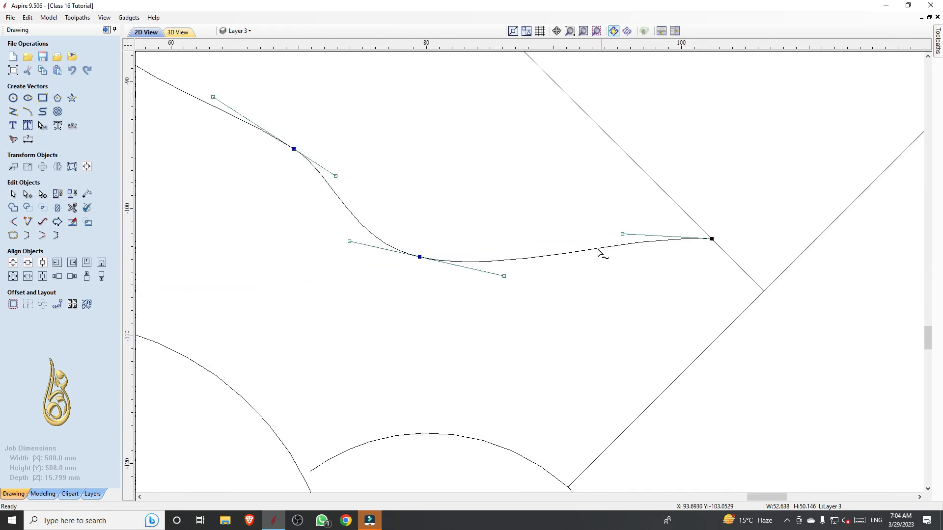
Adjust the control handle at the half-petal curve's outer end to reshape its last span
{"action": "left_click", "coordinate": [627, 236]}
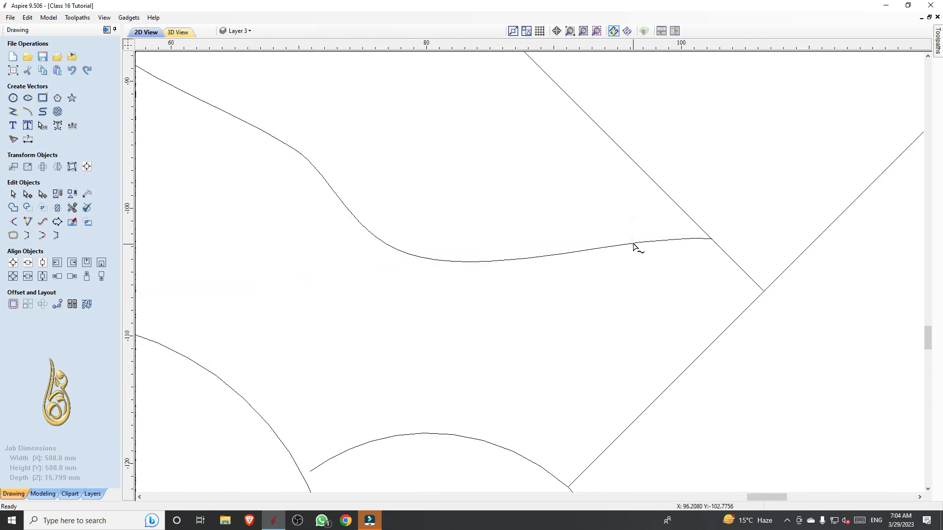
{"action": "left_click", "coordinate": [633, 244]}
{"action": "left_click_drag", "start_coordinate": [622, 235], "coordinate": [618, 227]}
{"action": "scroll", "coordinate": [617, 230], "scroll_direction": "down", "scroll_amount": 2}
{"action": "left_click", "coordinate": [614, 254]}
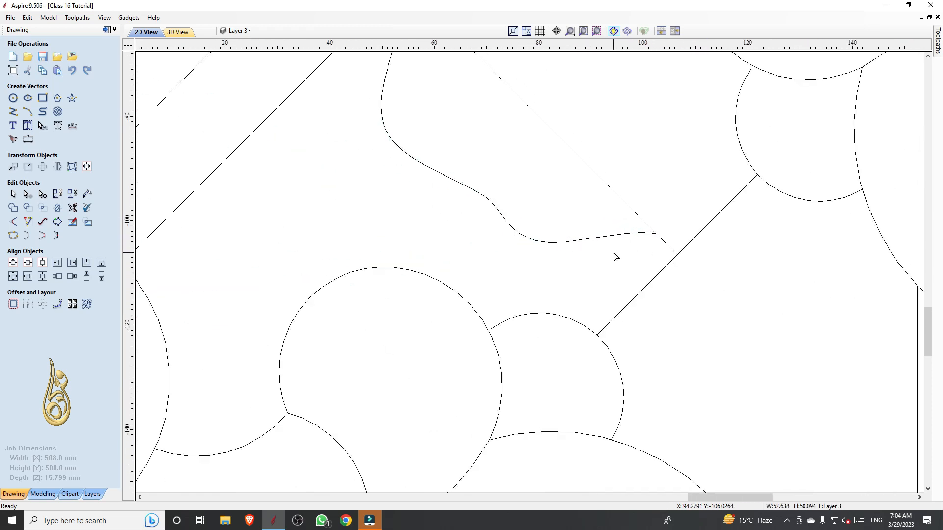
Mirror a copy of the half-petal curve about the diagonal line to complete the petal
{"action": "scroll", "coordinate": [615, 257], "scroll_direction": "down", "scroll_amount": 2}
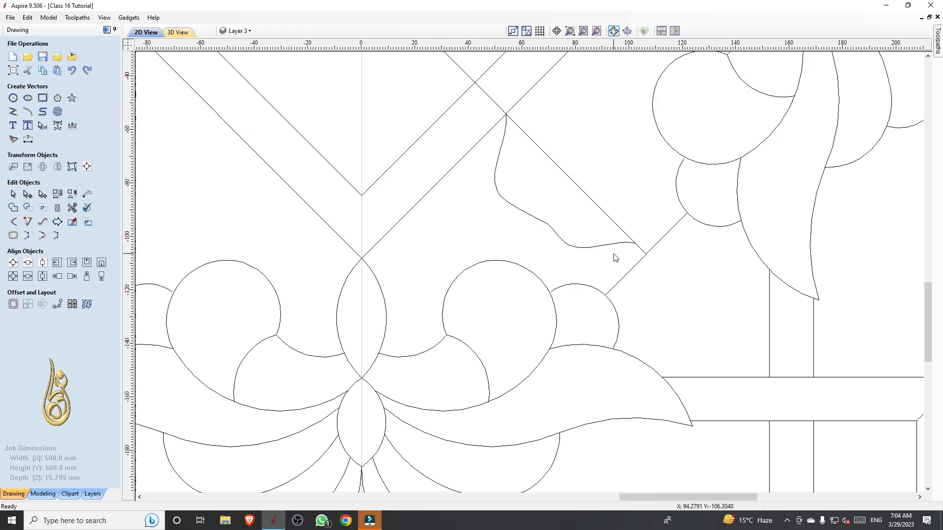
{"action": "left_click", "coordinate": [579, 247]}
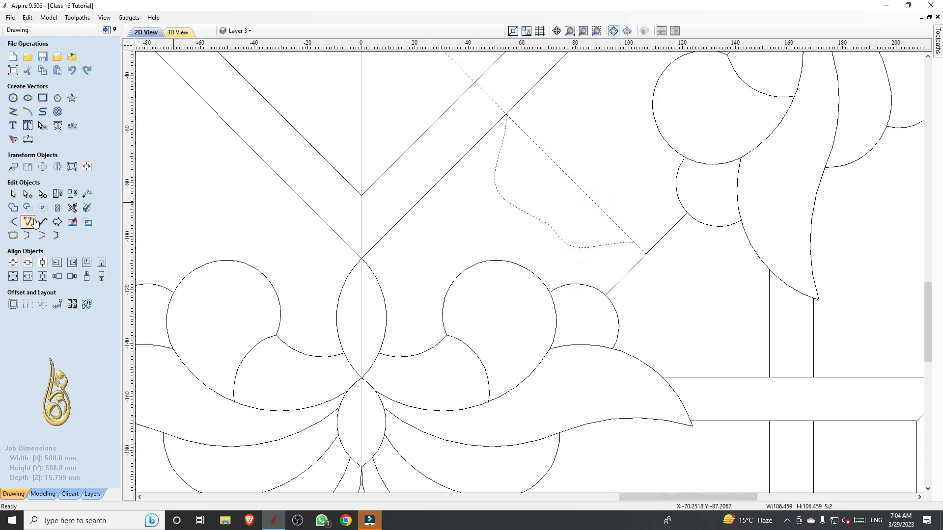
{"action": "scroll", "coordinate": [437, 211], "scroll_direction": "down", "scroll_amount": 3}
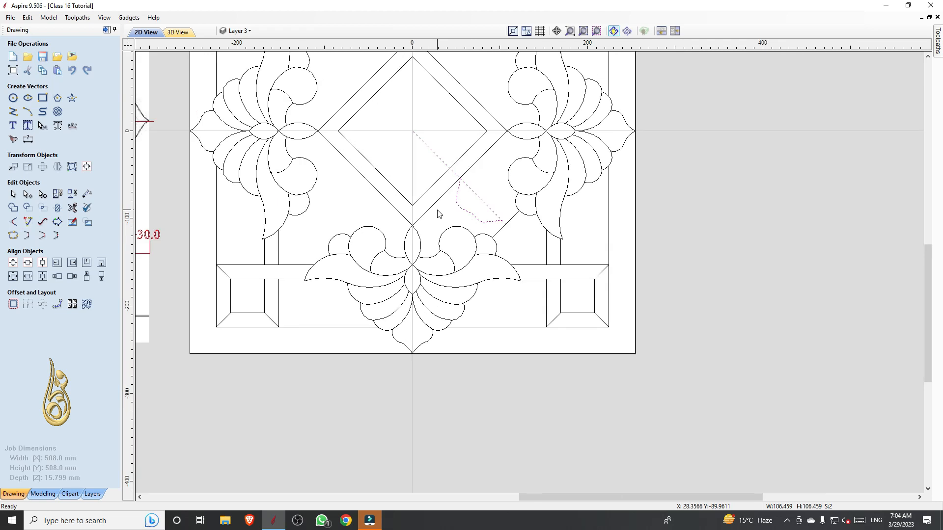
{"action": "left_click", "coordinate": [57, 167]}
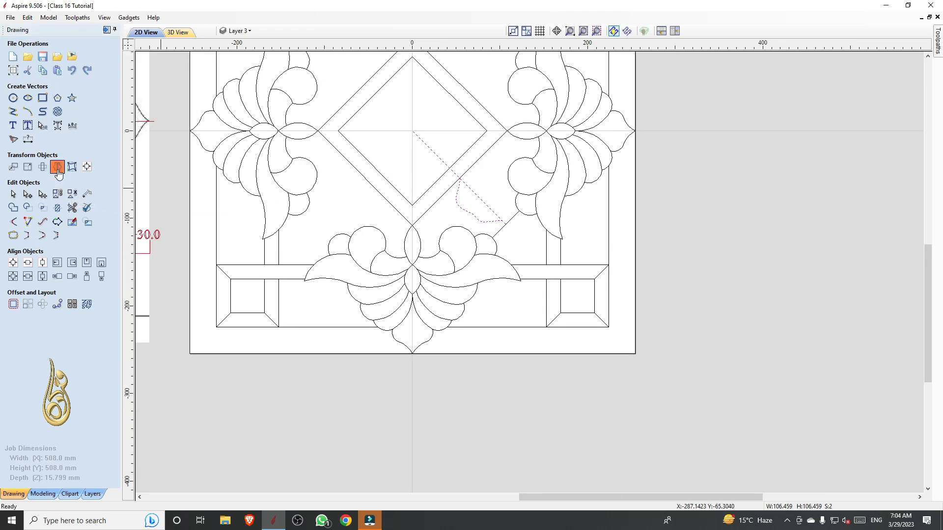
{"action": "left_click", "coordinate": [81, 190]}
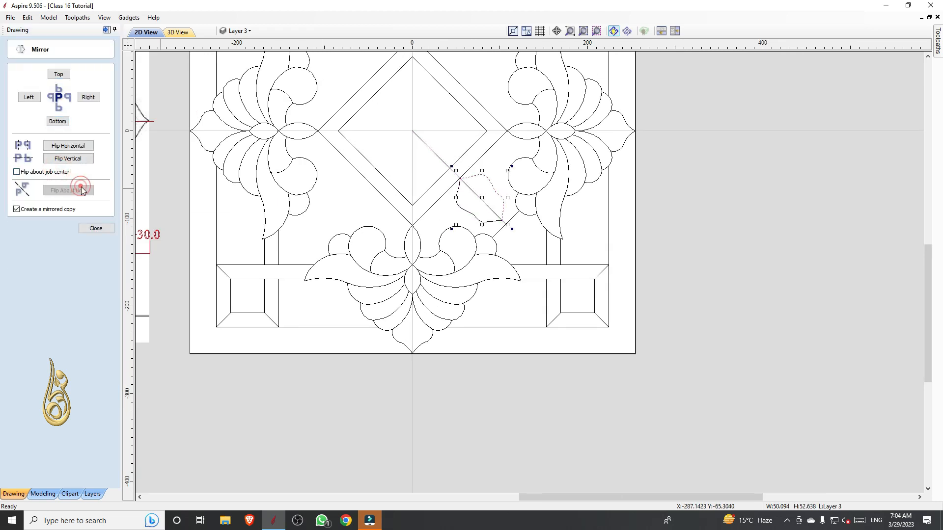
{"action": "left_click", "coordinate": [524, 240]}
Compare the new petal, diagonal line and cross line with the same area of the reference pattern
{"action": "scroll", "coordinate": [482, 201], "scroll_direction": "up", "scroll_amount": 3}
{"action": "scroll", "coordinate": [481, 205], "scroll_direction": "down", "scroll_amount": 4}
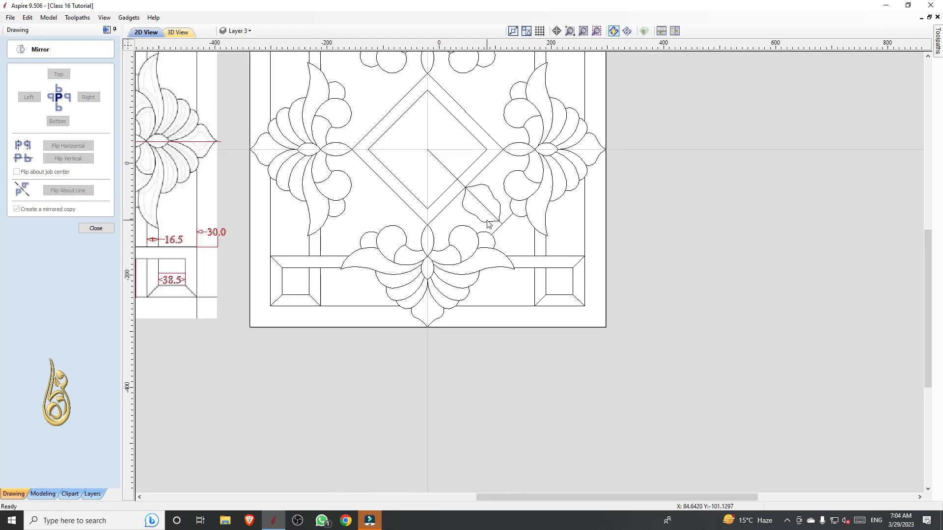
{"action": "scroll", "coordinate": [488, 221], "scroll_direction": "up", "scroll_amount": 4}
{"action": "scroll", "coordinate": [489, 221], "scroll_direction": "down", "scroll_amount": 2}
{"action": "scroll", "coordinate": [525, 235], "scroll_direction": "down", "scroll_amount": 3}
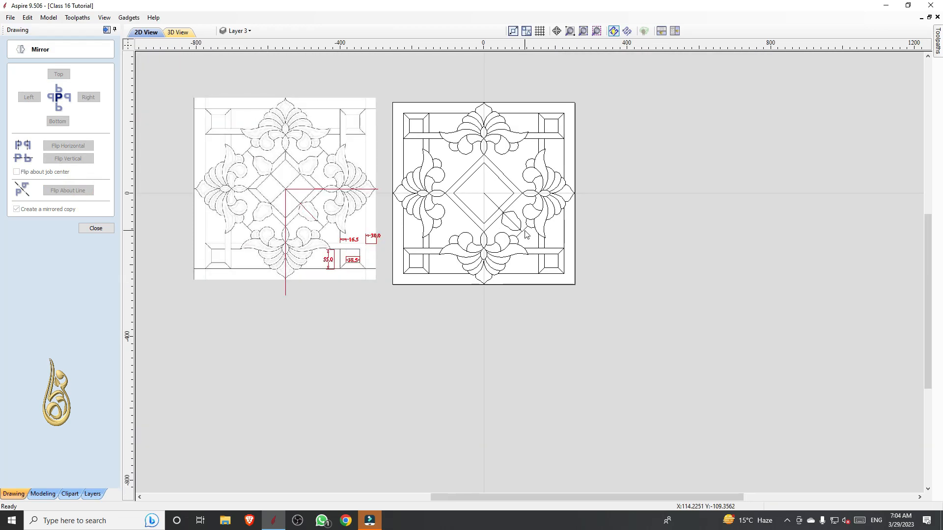
{"action": "scroll", "coordinate": [269, 232], "scroll_direction": "up", "scroll_amount": 4}
{"action": "scroll", "coordinate": [476, 221], "scroll_direction": "up", "scroll_amount": 2}
{"action": "scroll", "coordinate": [429, 214], "scroll_direction": "down", "scroll_amount": 2}
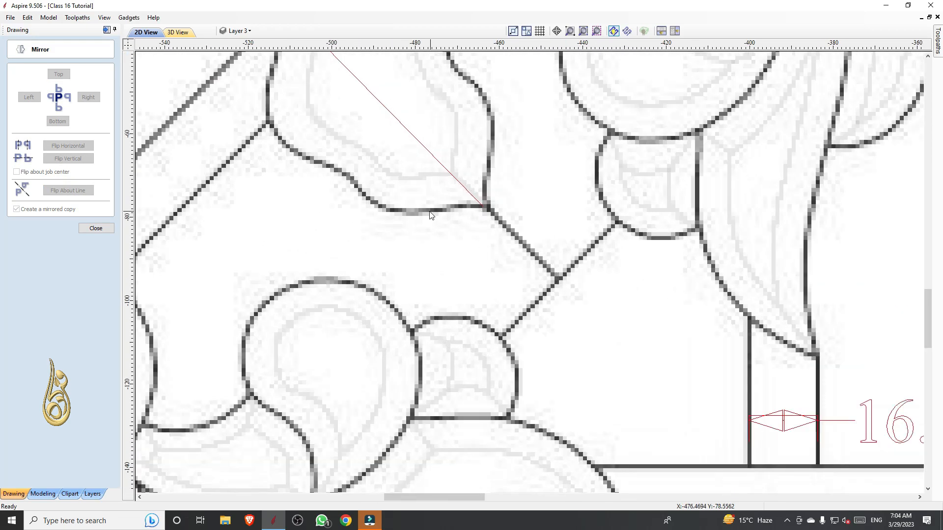
{"action": "scroll", "coordinate": [412, 220], "scroll_direction": "down", "scroll_amount": 4}
{"action": "scroll", "coordinate": [639, 264], "scroll_direction": "up", "scroll_amount": 4}
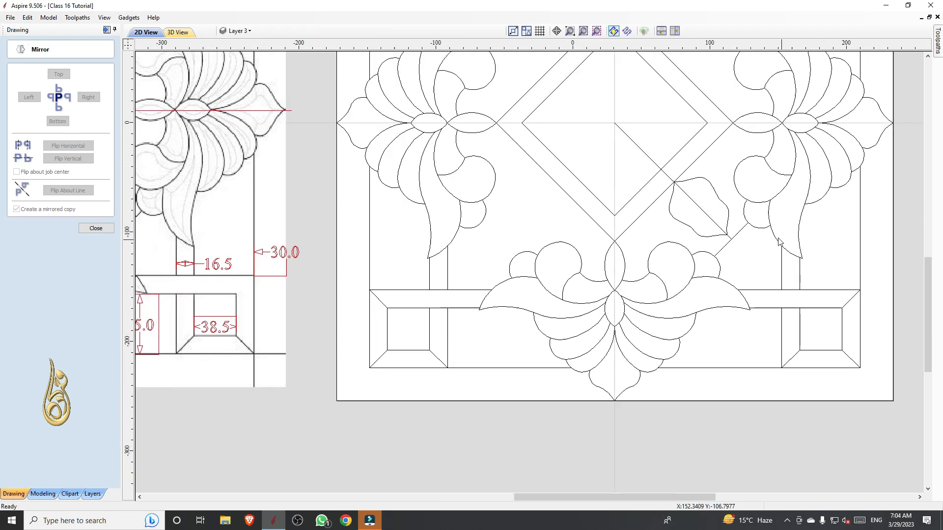
{"action": "scroll", "coordinate": [701, 235], "scroll_direction": "down", "scroll_amount": 1}
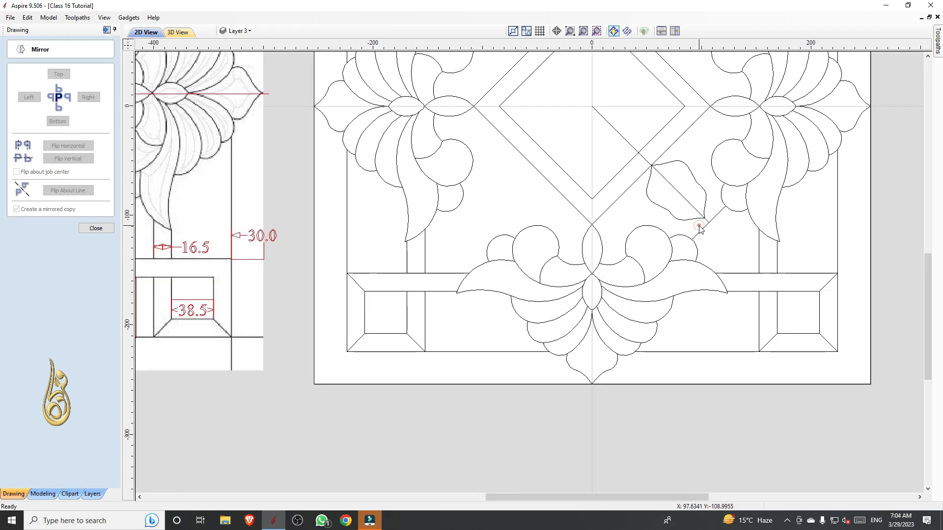
Mirror a copy of the petal, diagonal line and cross line horizontally about the job centre
{"action": "left_click_drag", "start_coordinate": [710, 232], "coordinate": [698, 208]}
{"action": "scroll", "coordinate": [697, 211], "scroll_direction": "down", "scroll_amount": 4}
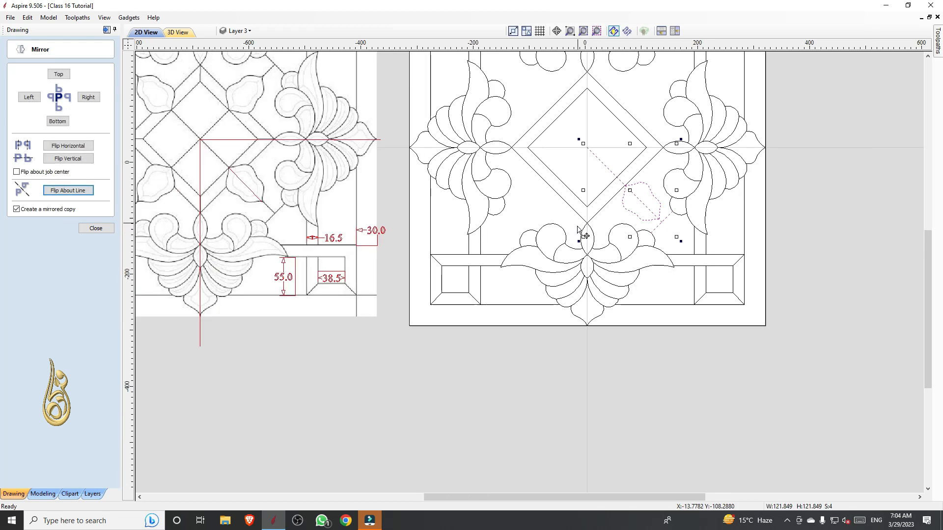
{"action": "scroll", "coordinate": [673, 263], "scroll_direction": "up", "scroll_amount": 3}
{"action": "scroll", "coordinate": [759, 265], "scroll_direction": "down", "scroll_amount": 1}
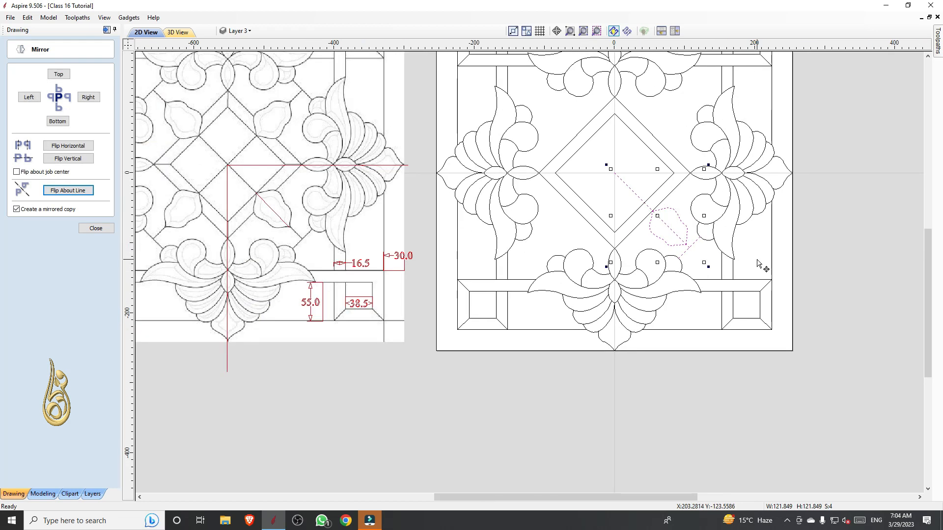
{"action": "left_click", "coordinate": [94, 227]}
{"action": "key", "text": "ctrl+shift+h"}
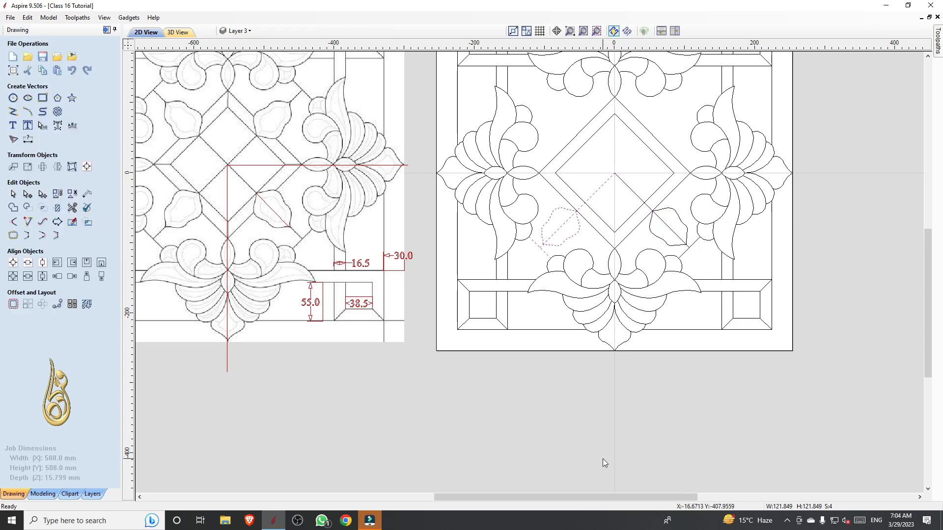
Mirror a copy of both lower petals with their diagonal and cross lines vertically about the job centre, and deselect everything
{"action": "scroll", "coordinate": [692, 253], "scroll_direction": "up", "scroll_amount": 5}
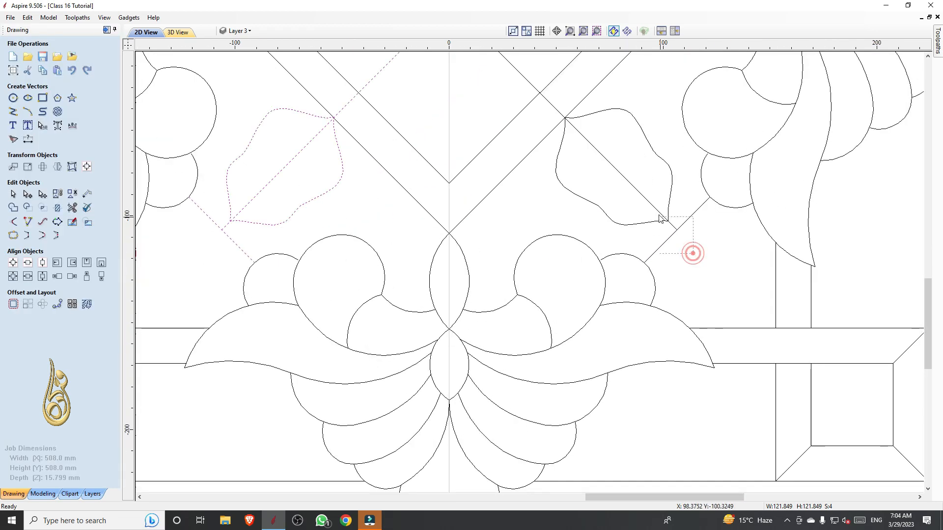
{"action": "scroll", "coordinate": [675, 261], "scroll_direction": "down", "scroll_amount": 4}
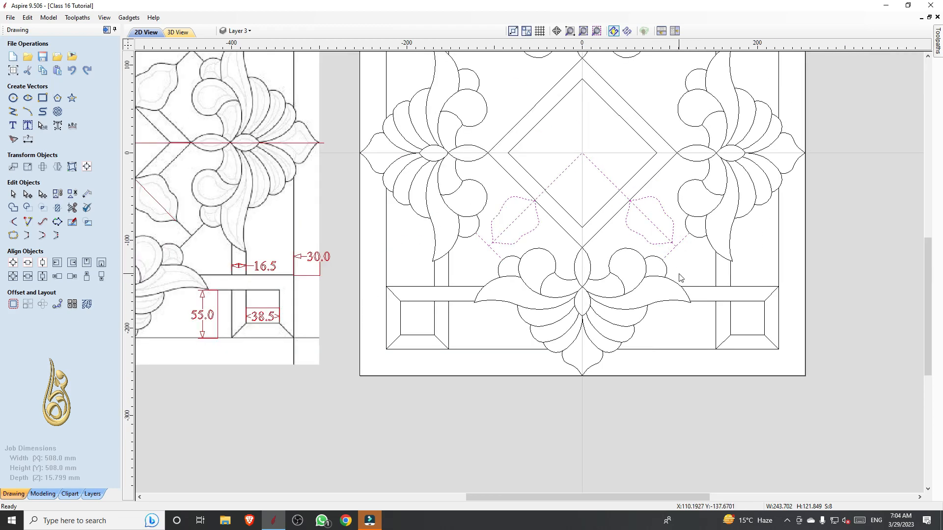
{"action": "key", "text": "ctrl+shift+v"}
{"action": "scroll", "coordinate": [680, 278], "scroll_direction": "down", "scroll_amount": 4}
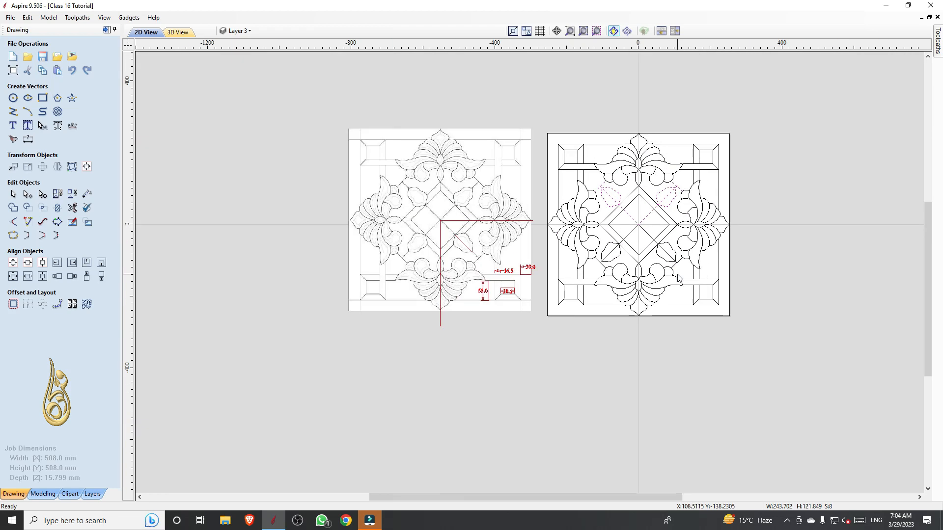
{"action": "left_click", "coordinate": [763, 337]}
{"action": "scroll", "coordinate": [717, 306], "scroll_direction": "up", "scroll_amount": 3}
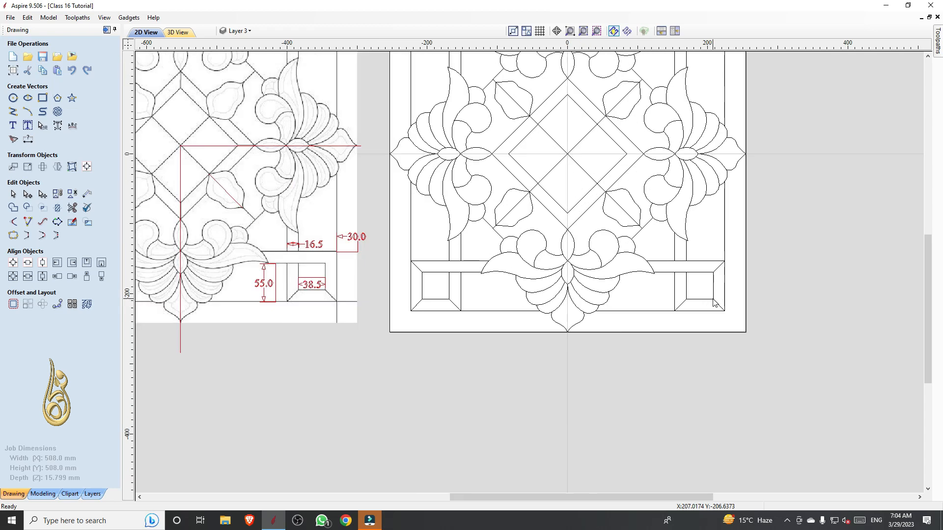
{"action": "scroll", "coordinate": [715, 303], "scroll_direction": "down", "scroll_amount": 3}
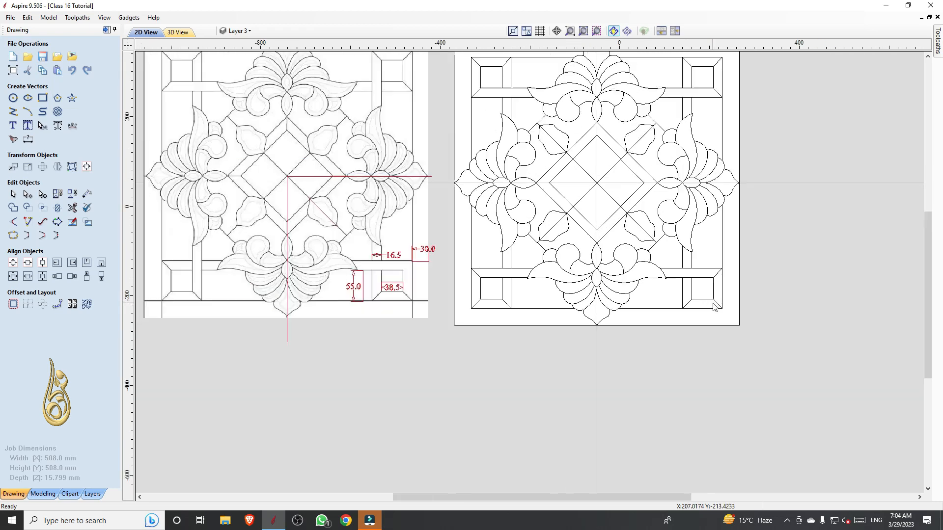
{"action": "scroll", "coordinate": [785, 203], "scroll_direction": "up", "scroll_amount": 2}
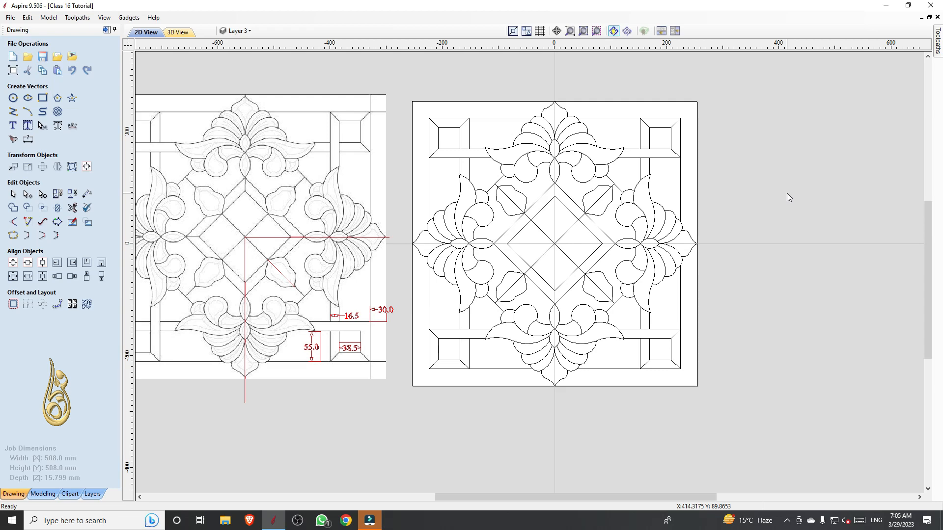
Compare the completed pattern with the reference and review the job's width, height and thickness in the job setup
{"action": "scroll", "coordinate": [696, 210], "scroll_direction": "down", "scroll_amount": 3}
{"action": "scroll", "coordinate": [763, 370], "scroll_direction": "up", "scroll_amount": 1}
{"action": "scroll", "coordinate": [663, 339], "scroll_direction": "down", "scroll_amount": 2}
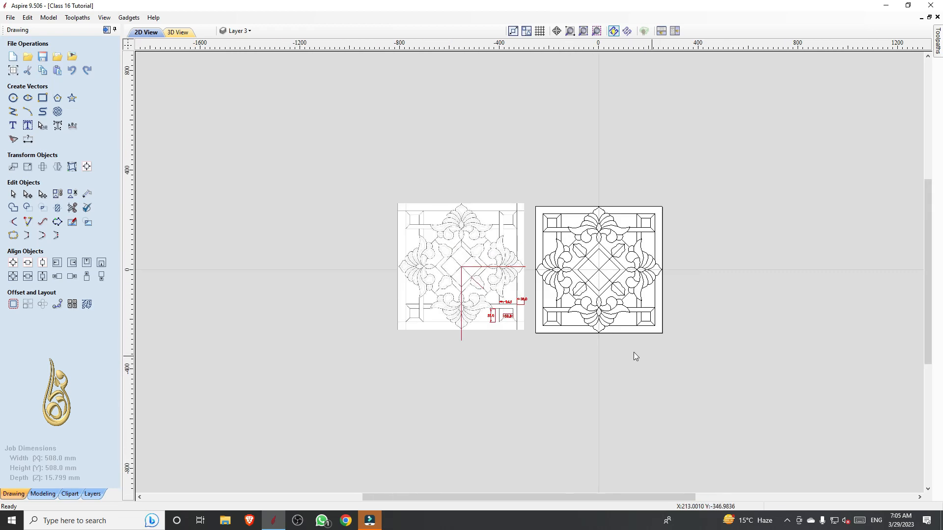
{"action": "scroll", "coordinate": [631, 351], "scroll_direction": "up", "scroll_amount": 2}
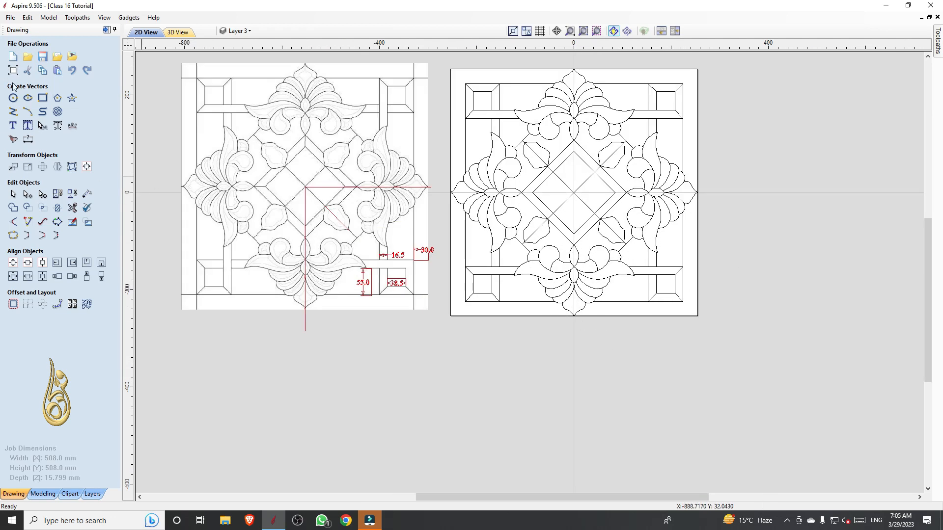
{"action": "scroll", "coordinate": [653, 186], "scroll_direction": "up", "scroll_amount": 1}
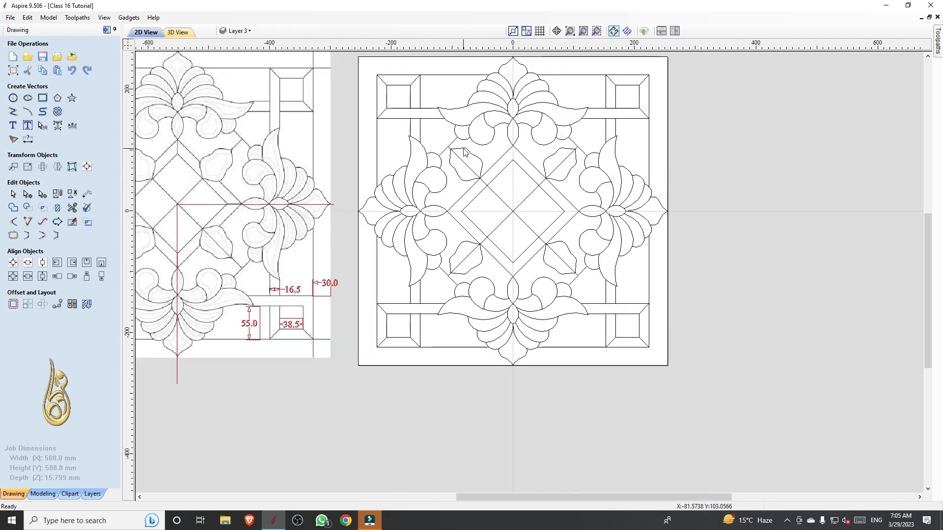
{"action": "left_click", "coordinate": [14, 71]}
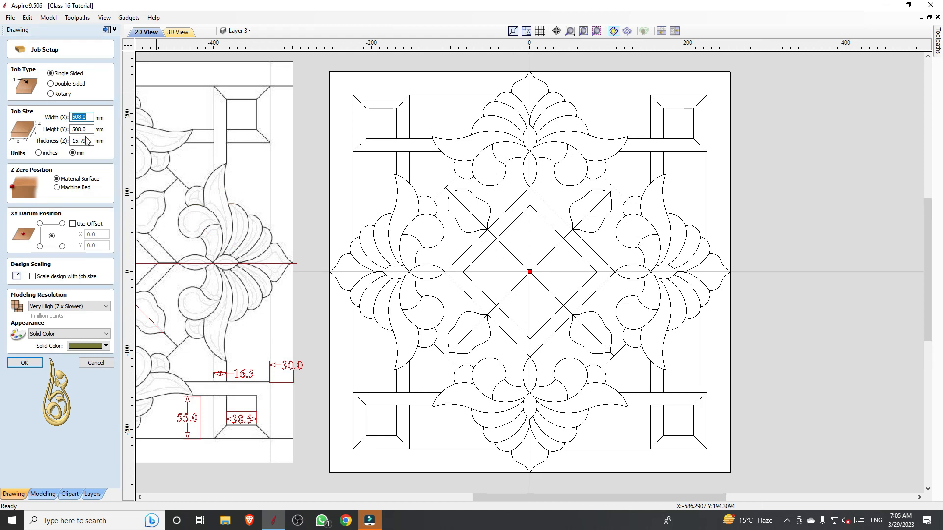
{"action": "scroll", "coordinate": [197, 98], "scroll_direction": "down", "scroll_amount": 1}
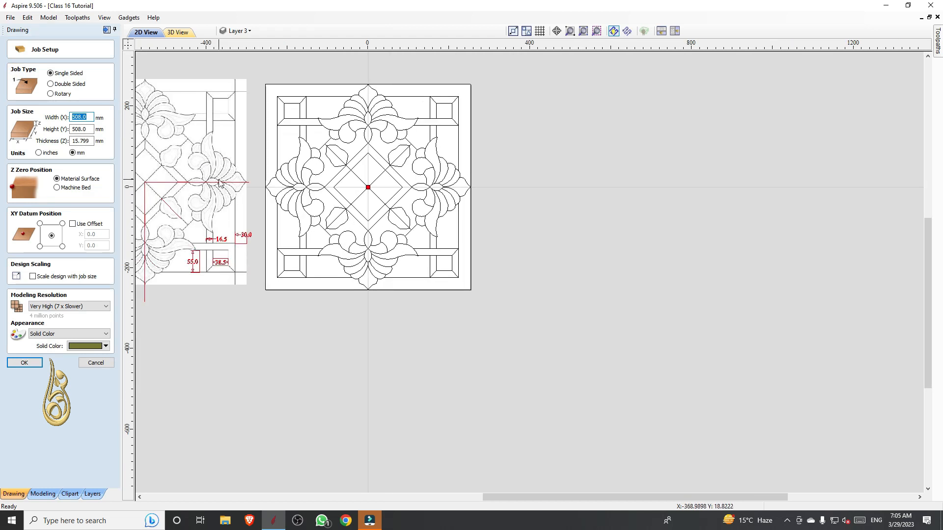
{"action": "scroll", "coordinate": [366, 191], "scroll_direction": "down", "scroll_amount": 1}
{"action": "scroll", "coordinate": [570, 250], "scroll_direction": "up", "scroll_amount": 1}
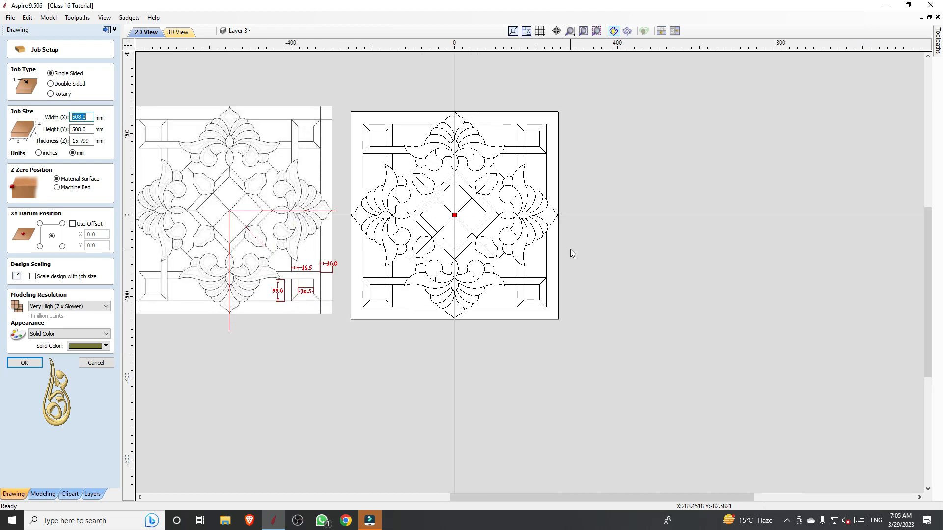
{"action": "scroll", "coordinate": [475, 169], "scroll_direction": "up", "scroll_amount": 1}
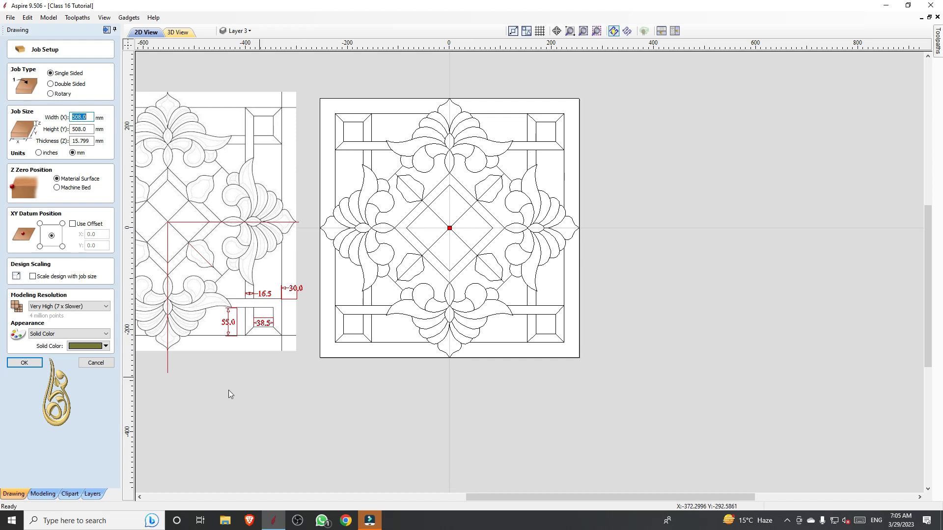
{"action": "left_click", "coordinate": [97, 362]}
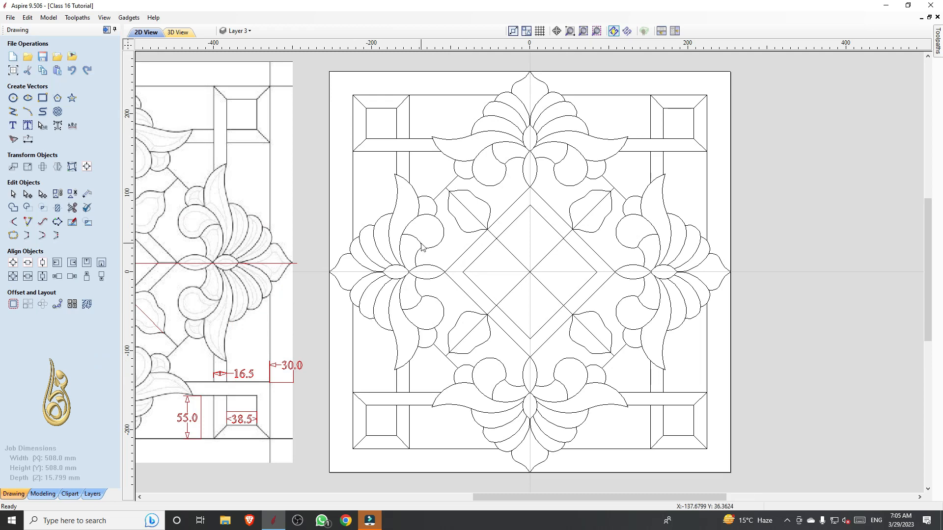
{"action": "scroll", "coordinate": [467, 255], "scroll_direction": "down", "scroll_amount": 3}
{"action": "scroll", "coordinate": [543, 399], "scroll_direction": "up", "scroll_amount": 2}
{"action": "scroll", "coordinate": [543, 398], "scroll_direction": "down", "scroll_amount": 1}
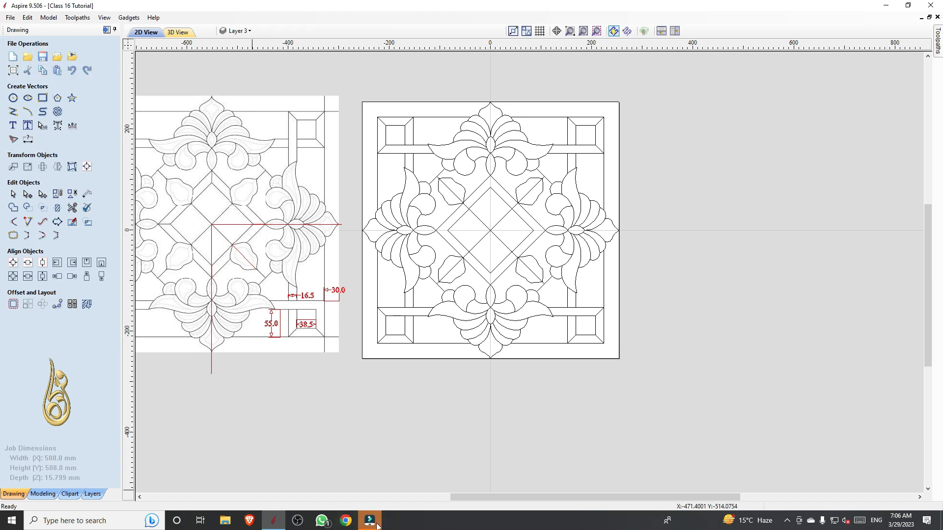
{"action": "mouse_move", "coordinate": [377, 526]}
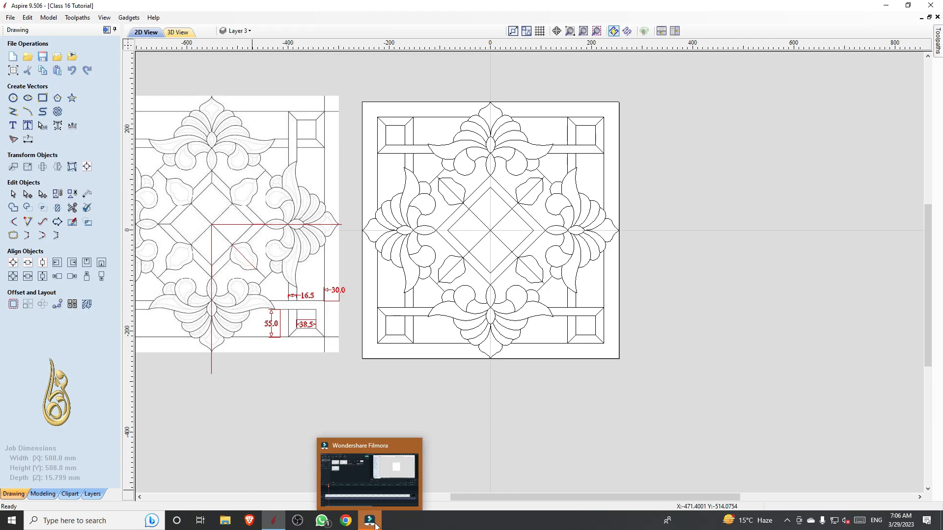